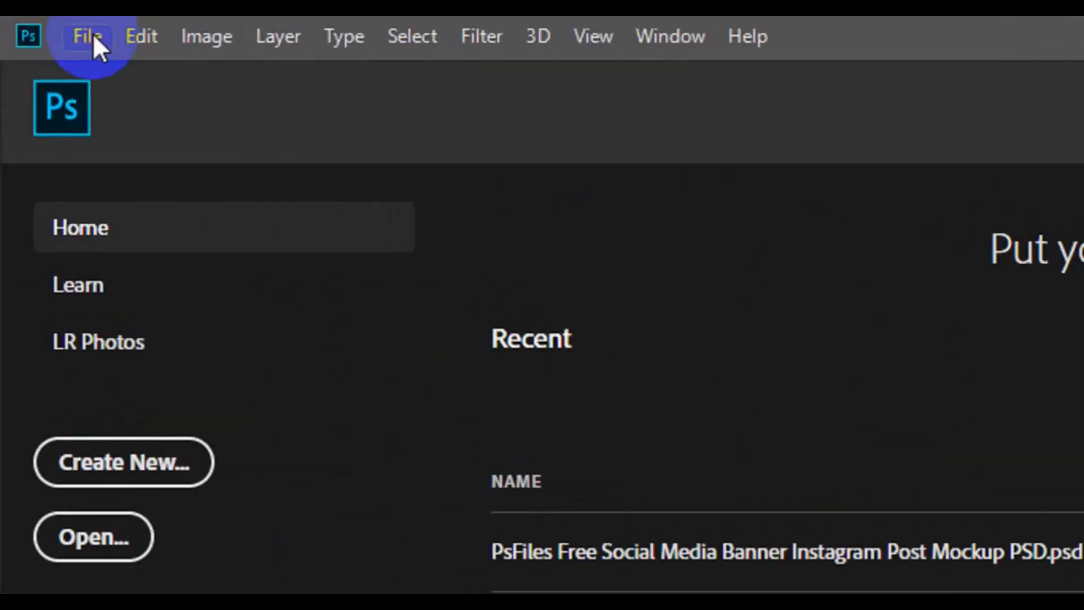
- Start a new document and name it "Fast feed banner"
click(92, 33)
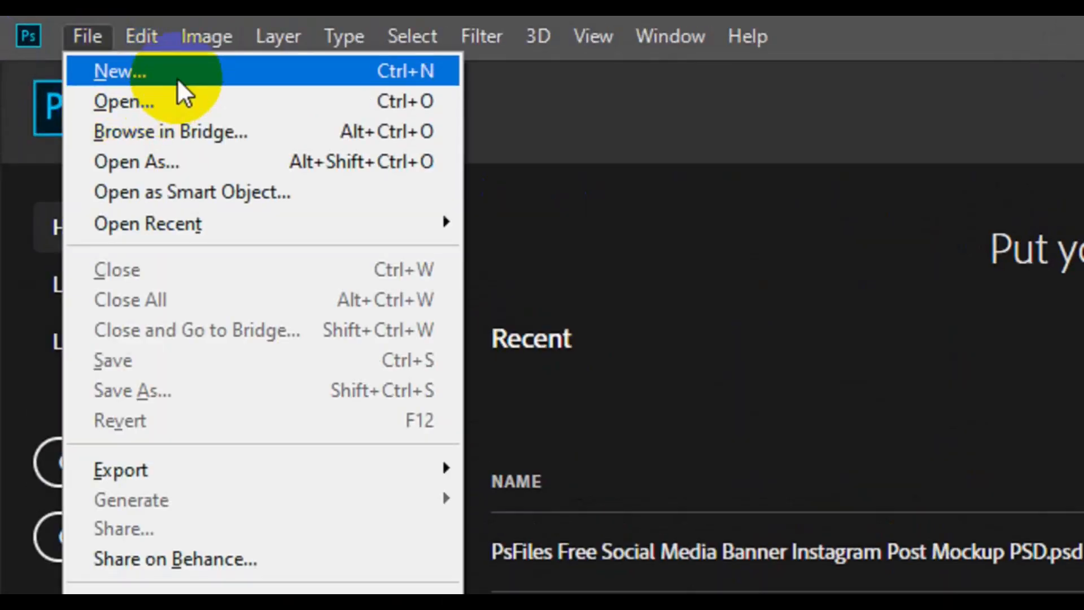
click(177, 76)
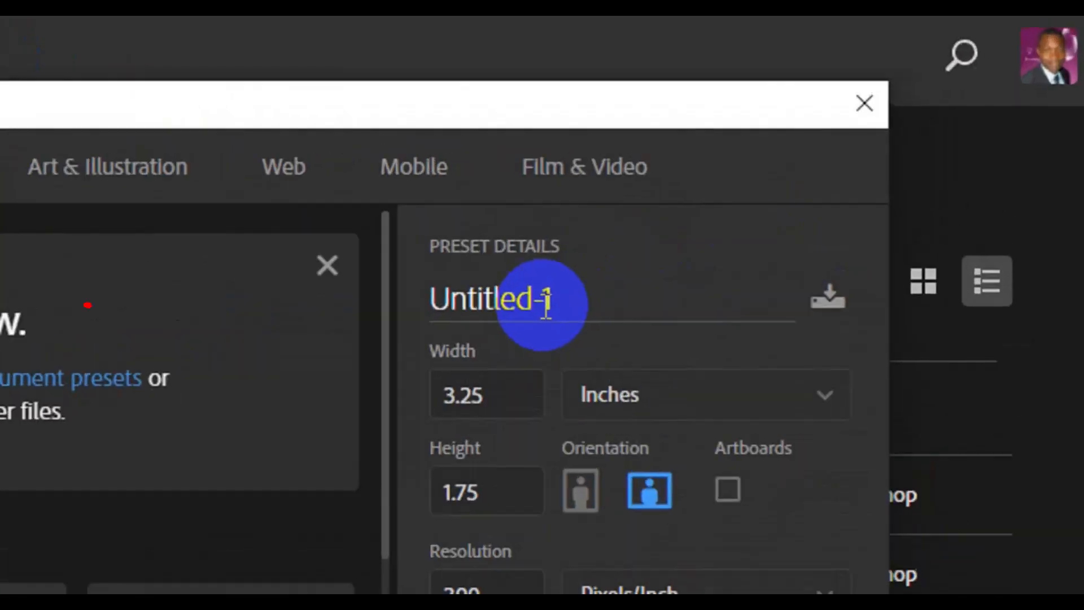
click(800, 189)
double_click(542, 307)
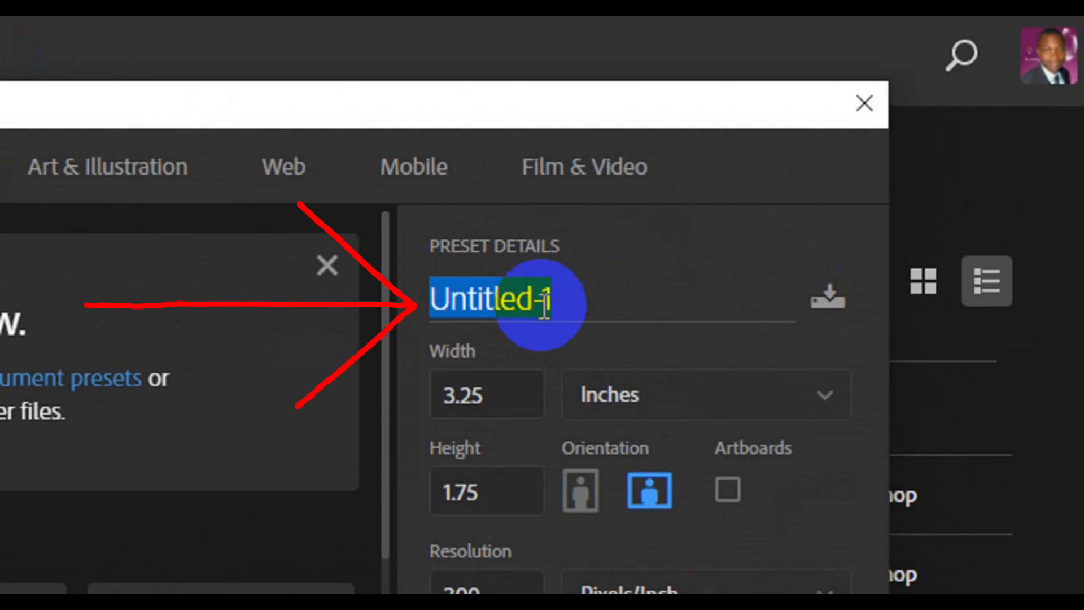
text(F)
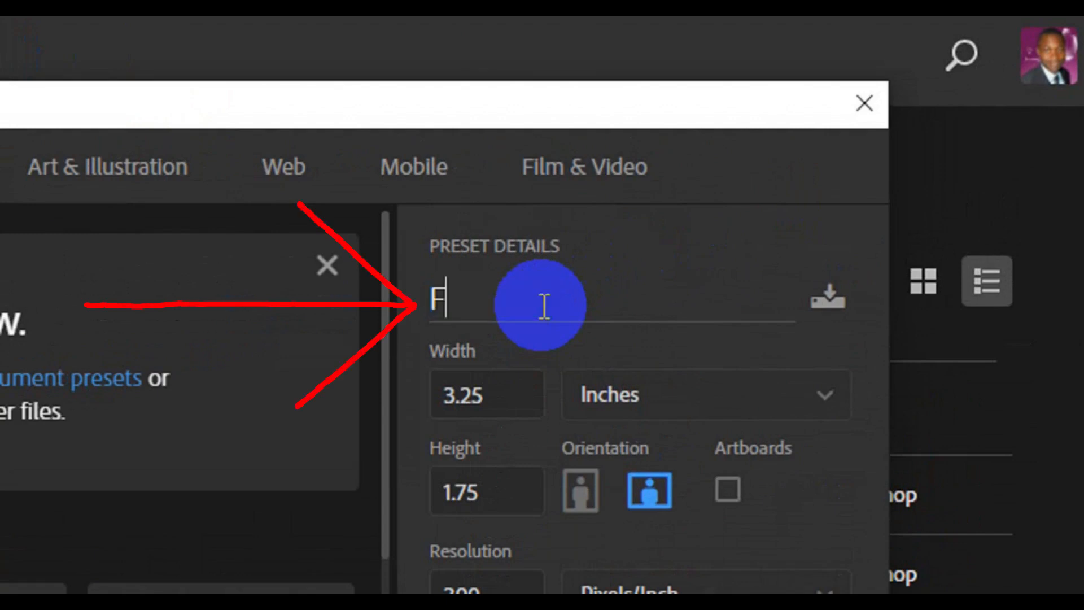
text(ast feed banner)
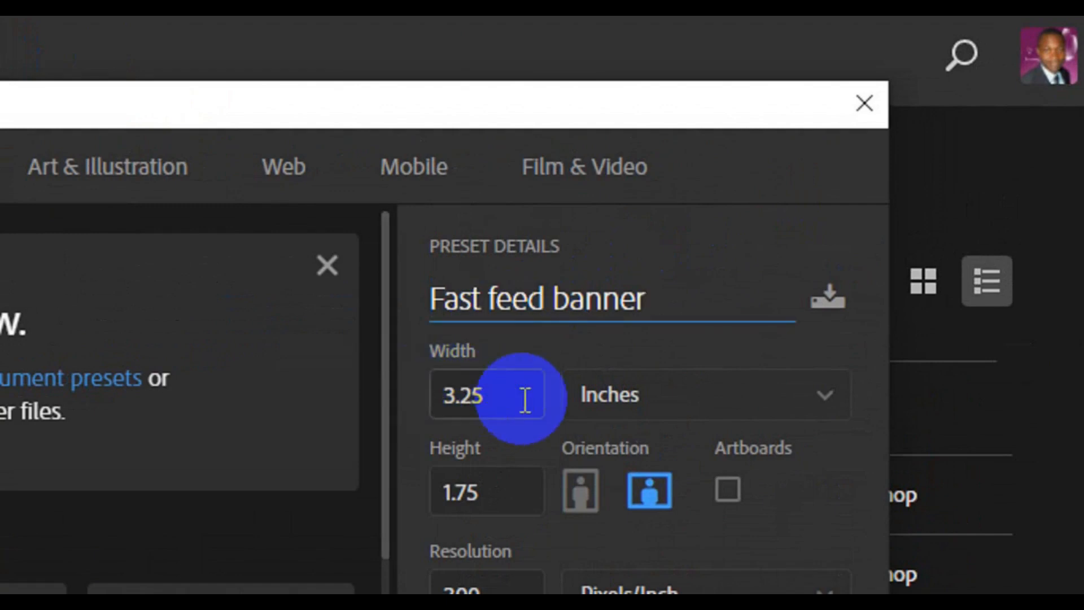
- Set the new document's units to pixels, with a width of 1341 and a height of 1341
click(818, 424)
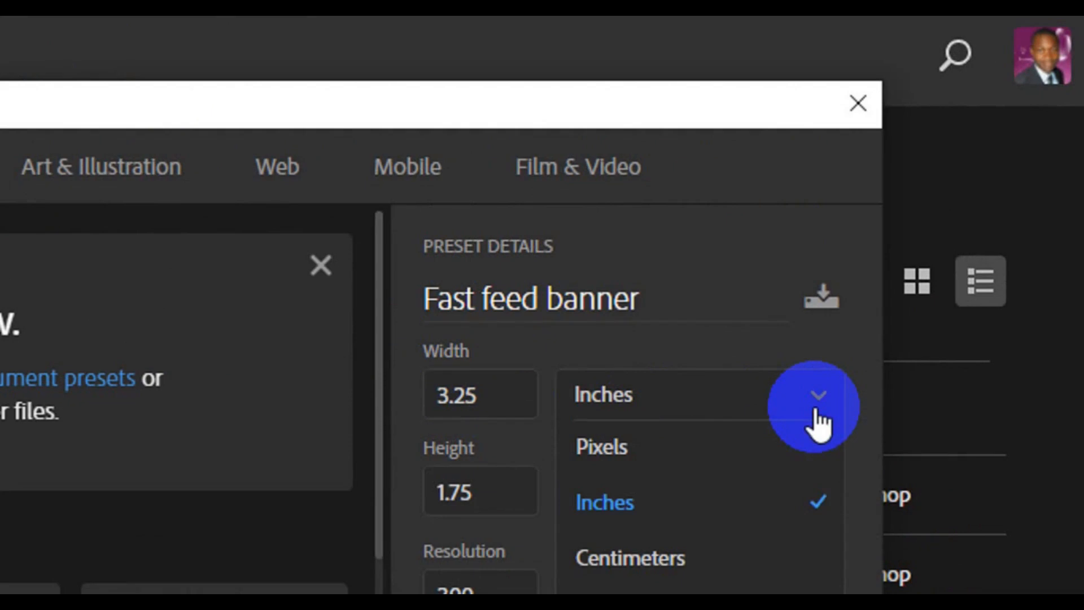
click(649, 454)
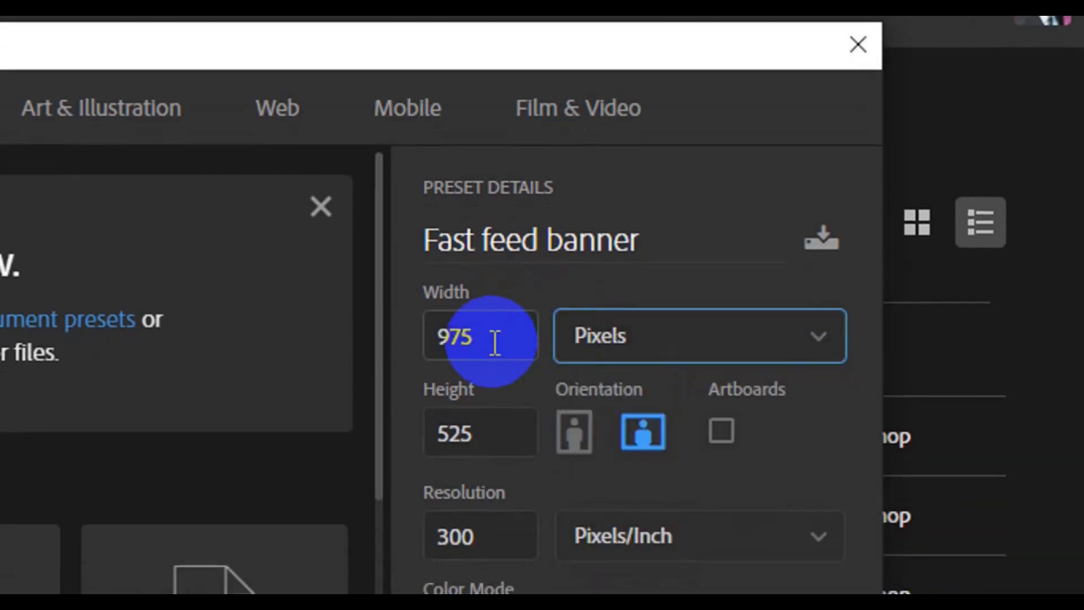
click(494, 342)
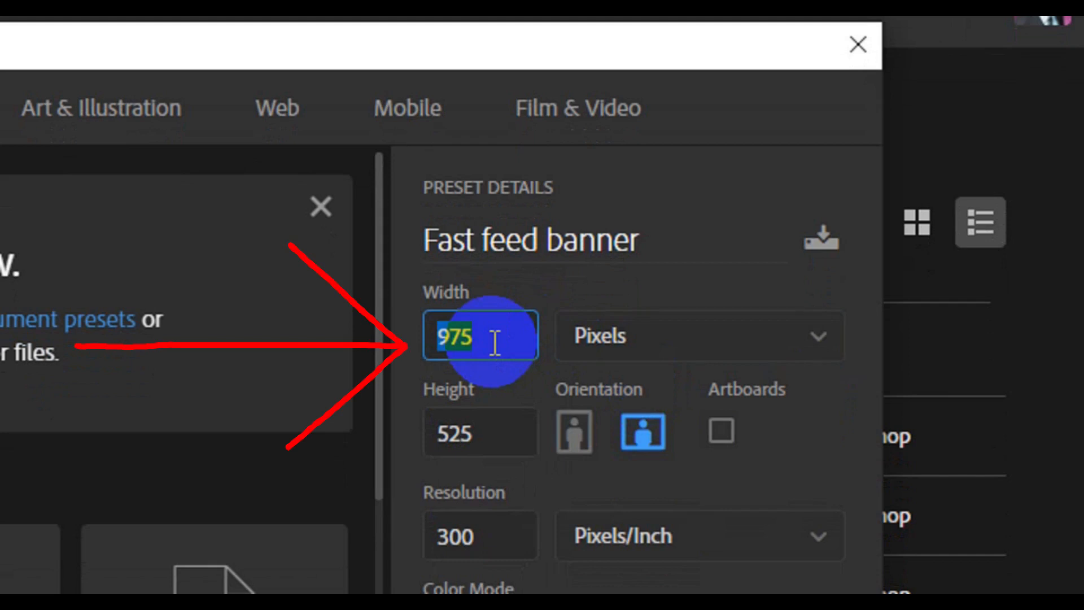
key(BackSpace)
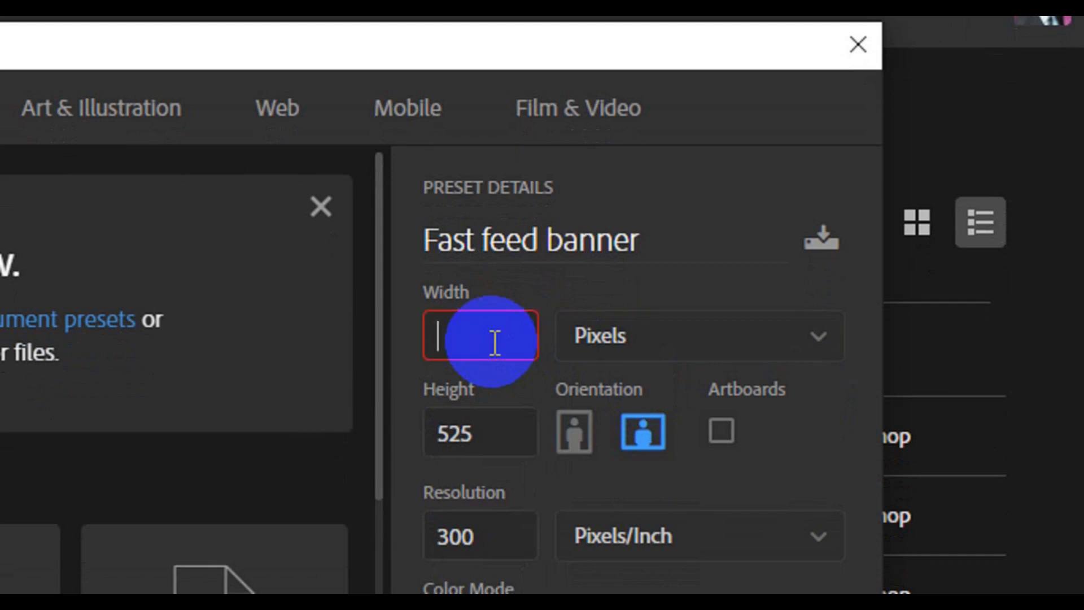
text(1341)
click(475, 436)
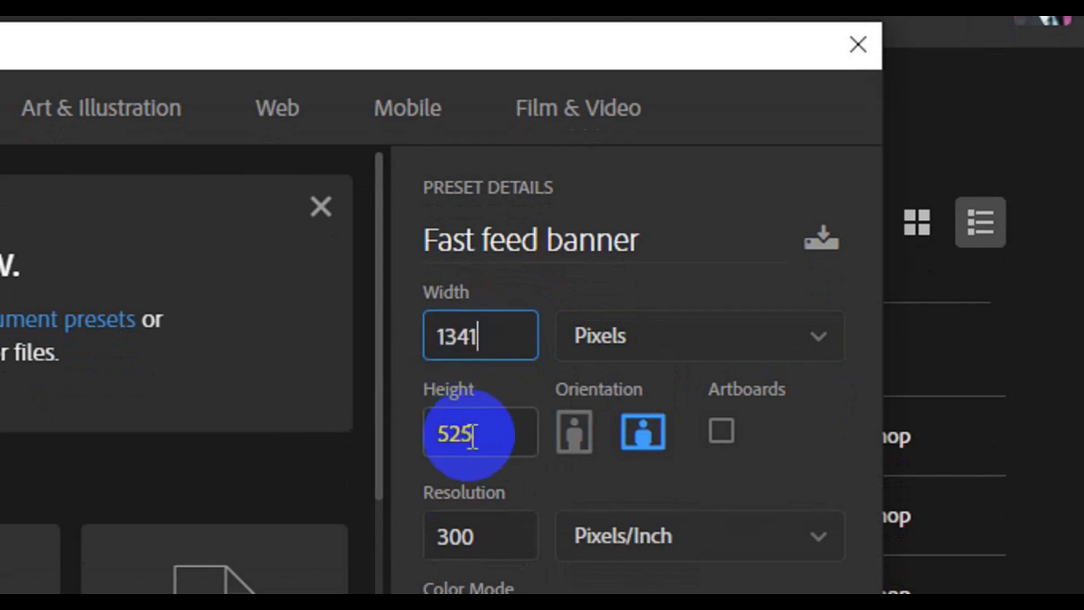
click(475, 435)
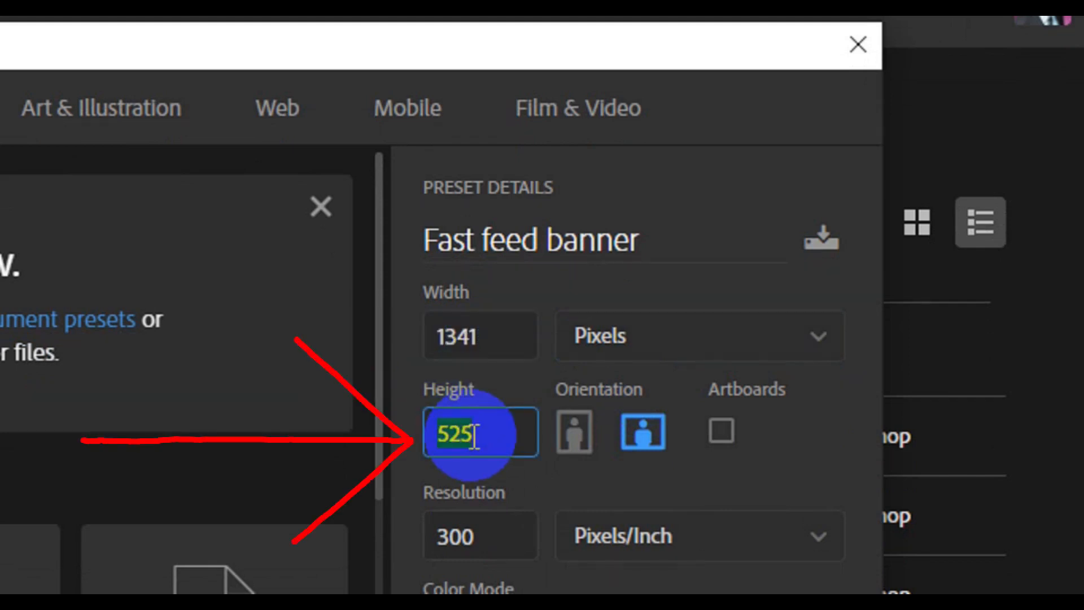
key(BackSpace)
text(1341)
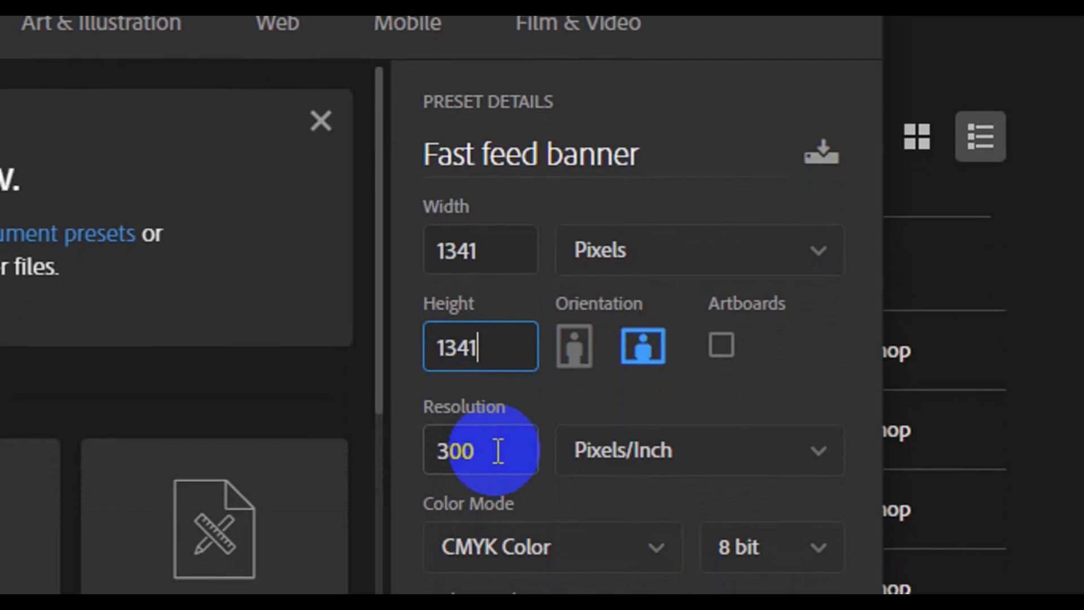
- Use a resolution of 300 pixels/inch and RGB Color mode, and create the document
click(498, 451)
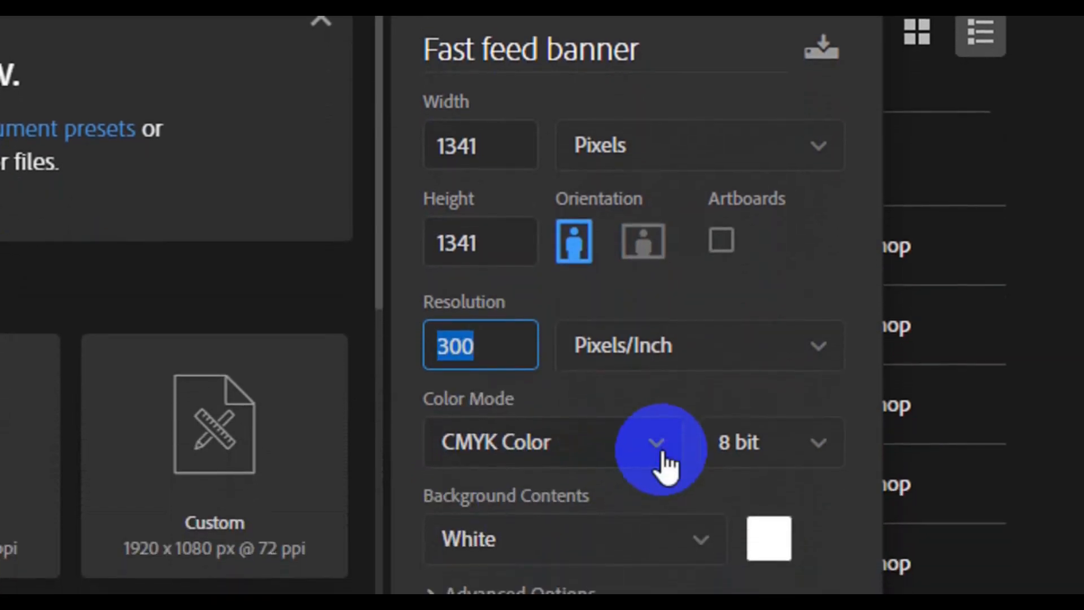
click(665, 463)
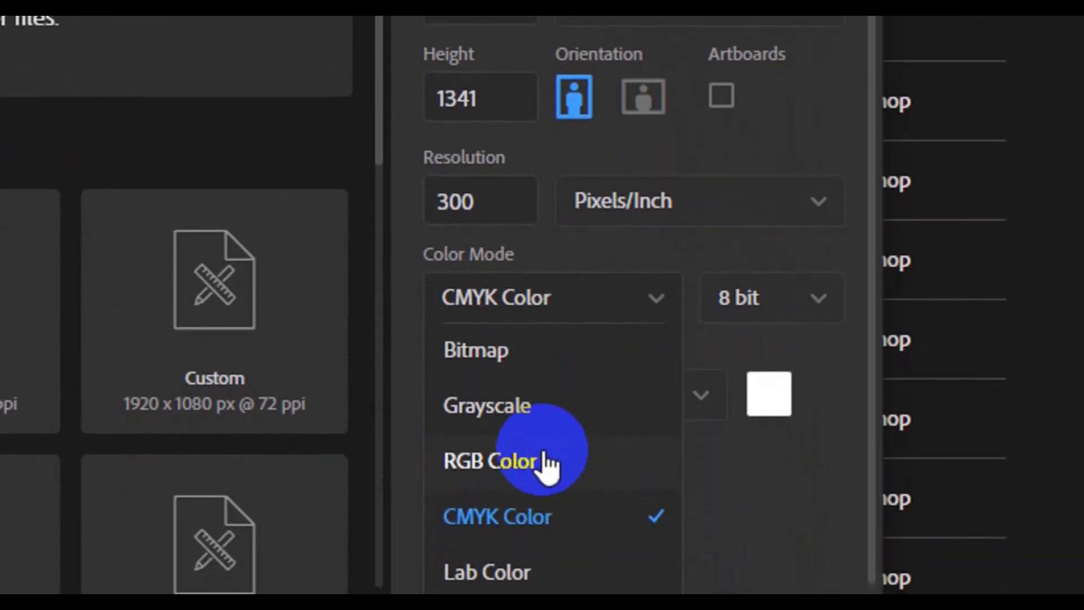
click(543, 457)
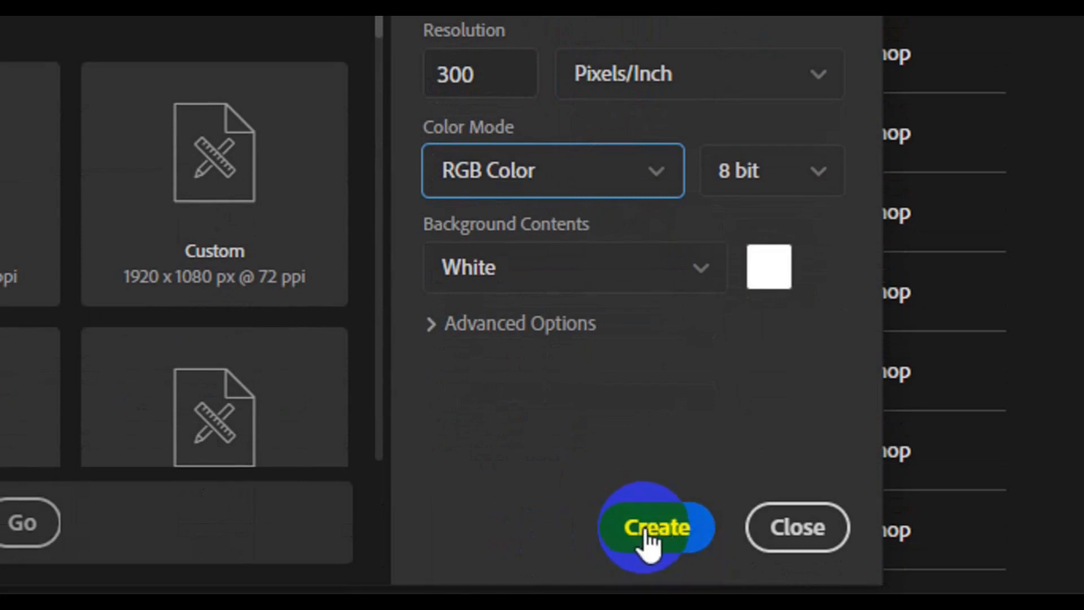
click(655, 527)
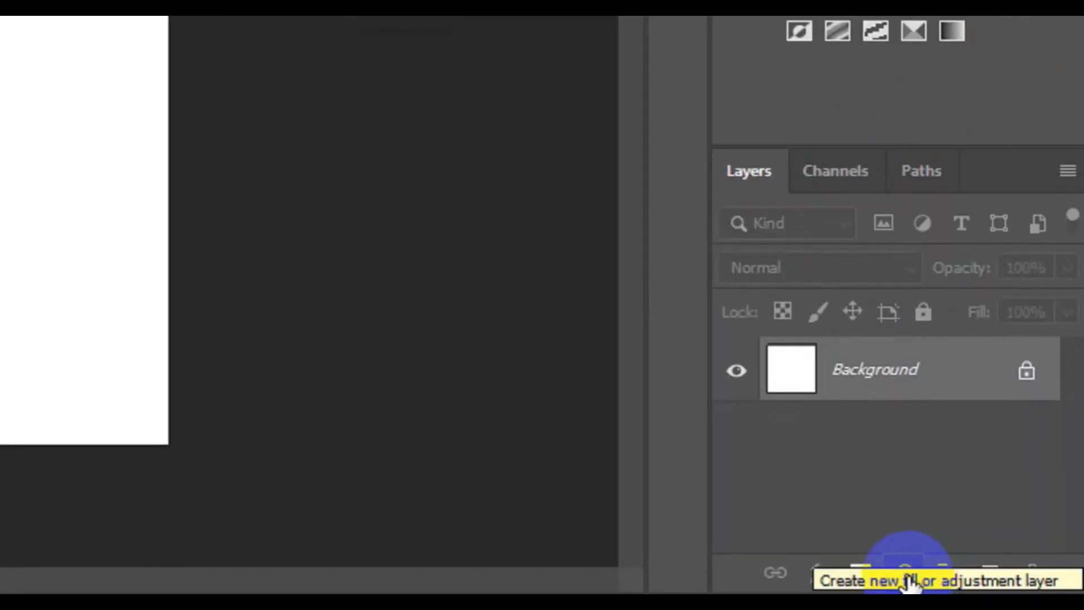
- Add a Solid Color fill layer in a very dark navy blue above the background
click(909, 582)
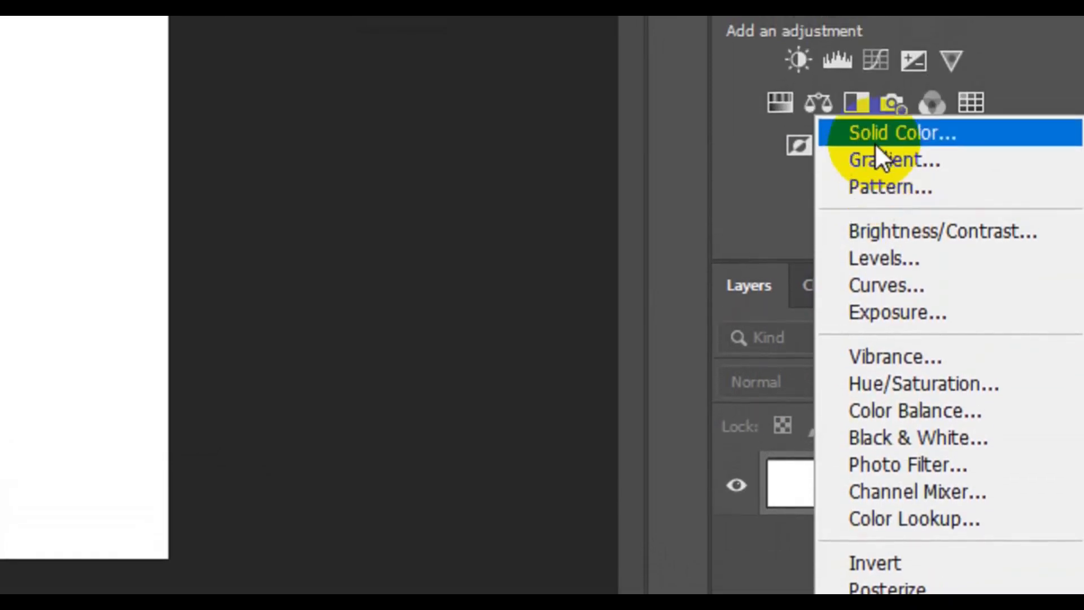
click(875, 129)
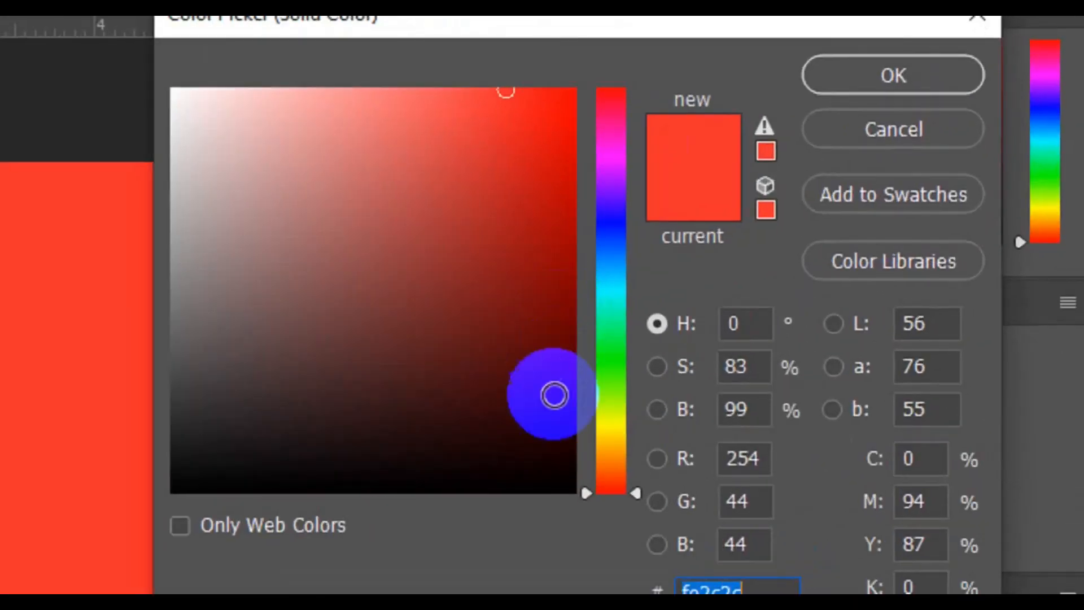
click(546, 455)
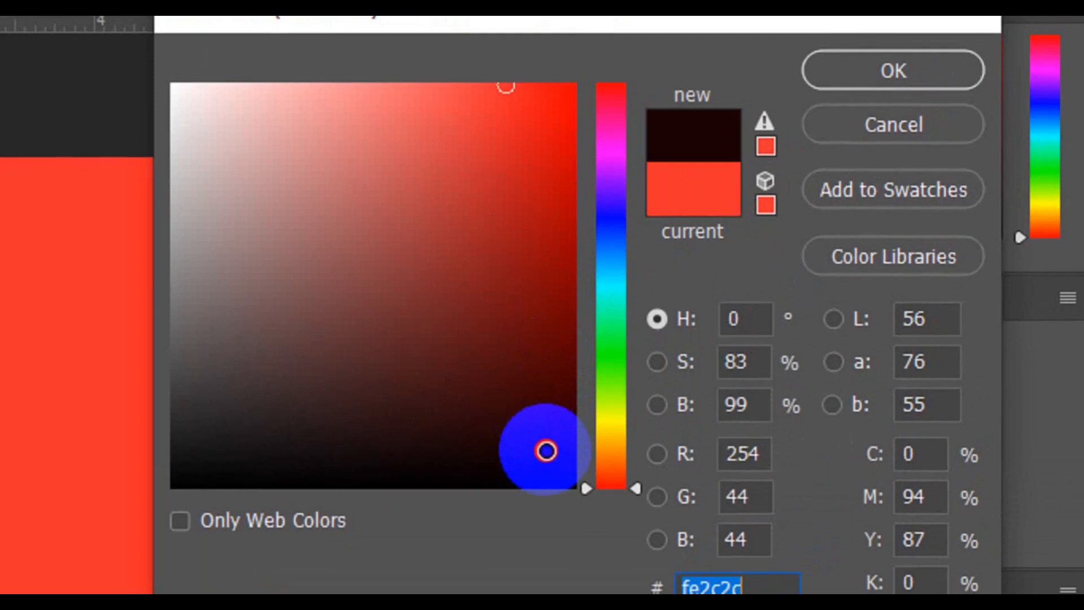
drag(611, 265, 618, 243)
click(556, 446)
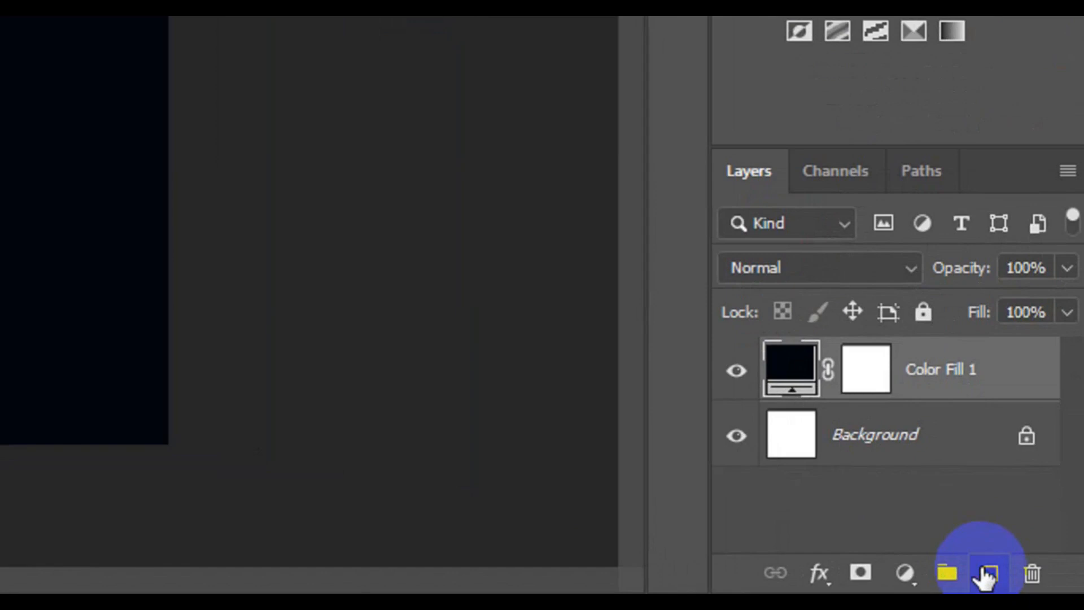
- Add a new empty layer above the color fill and activate the Rectangle Tool in Shape mode
click(988, 572)
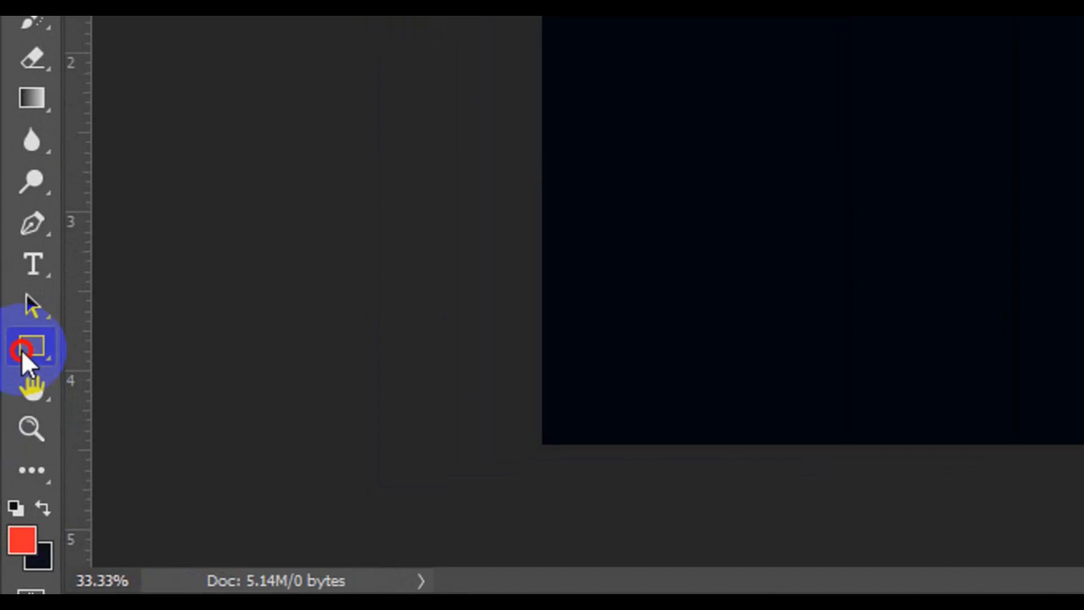
click(22, 349)
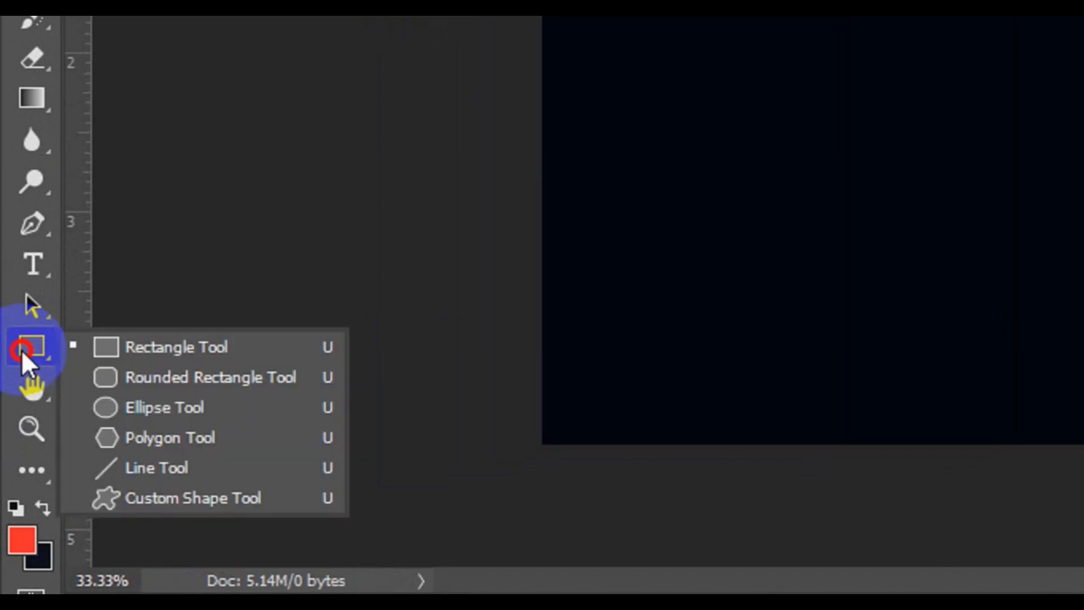
click(215, 352)
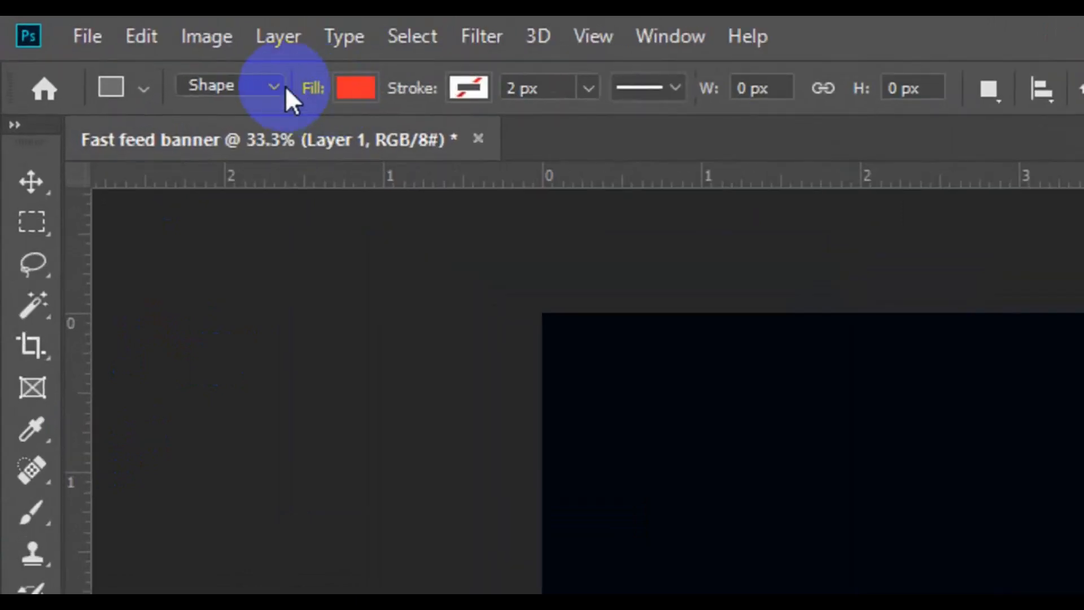
click(269, 86)
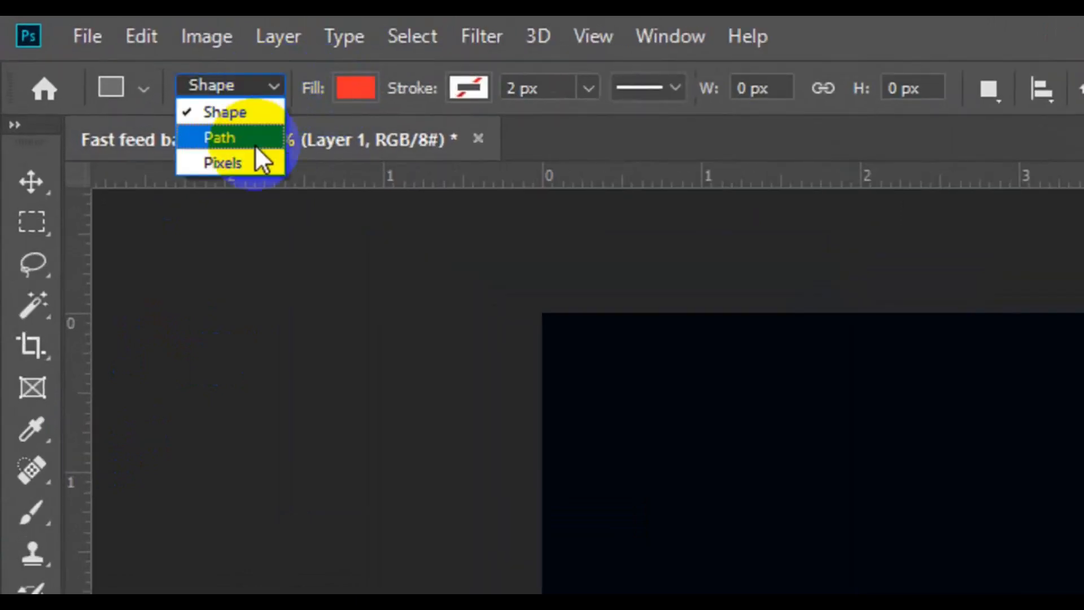
click(258, 110)
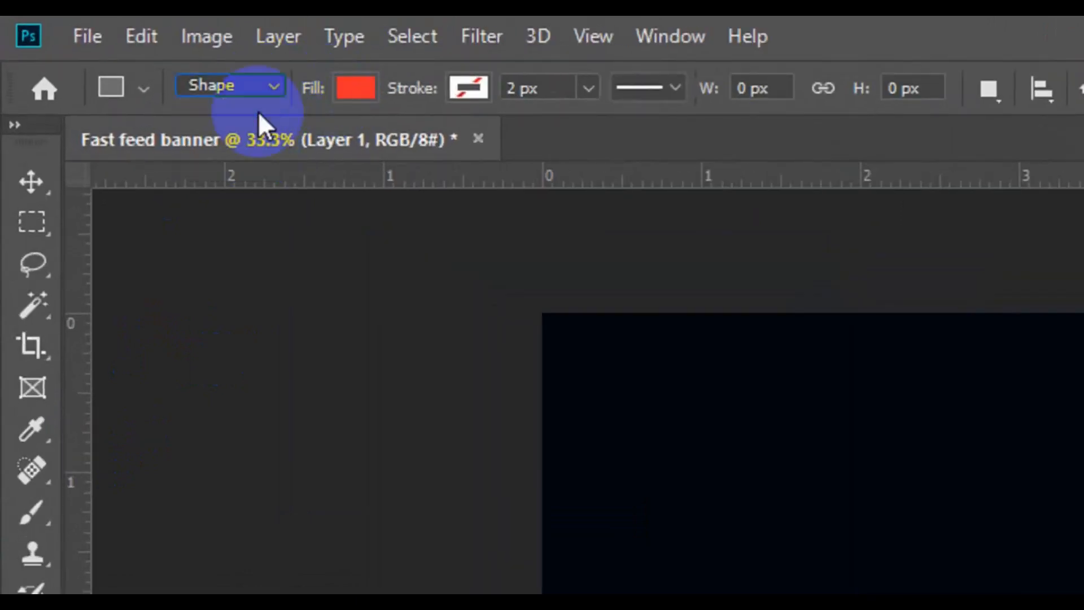
- Set the rectangle's fill to white and its stroke to none
click(349, 91)
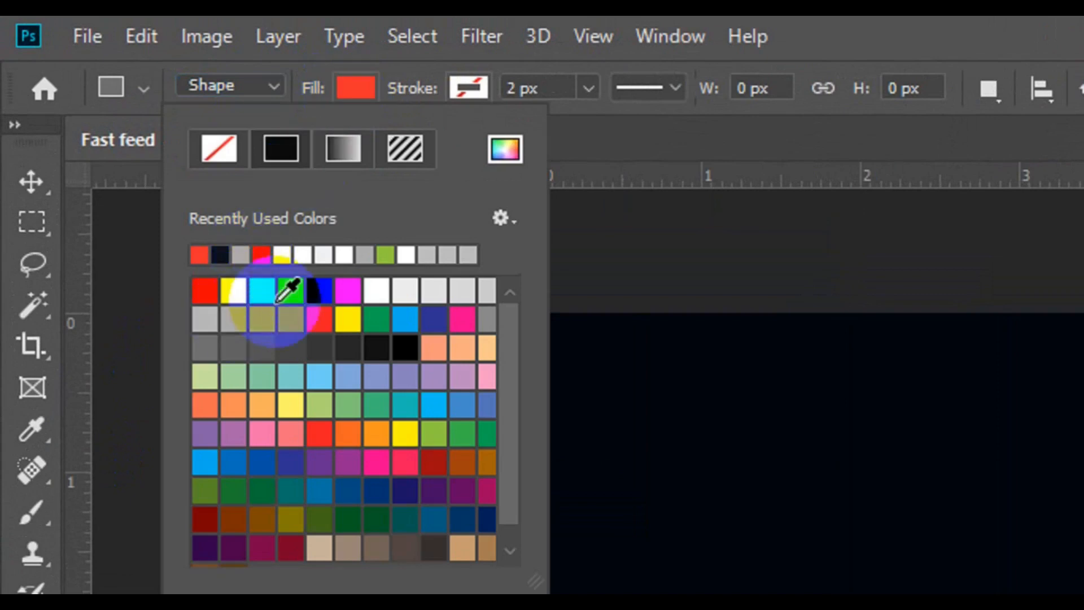
click(373, 289)
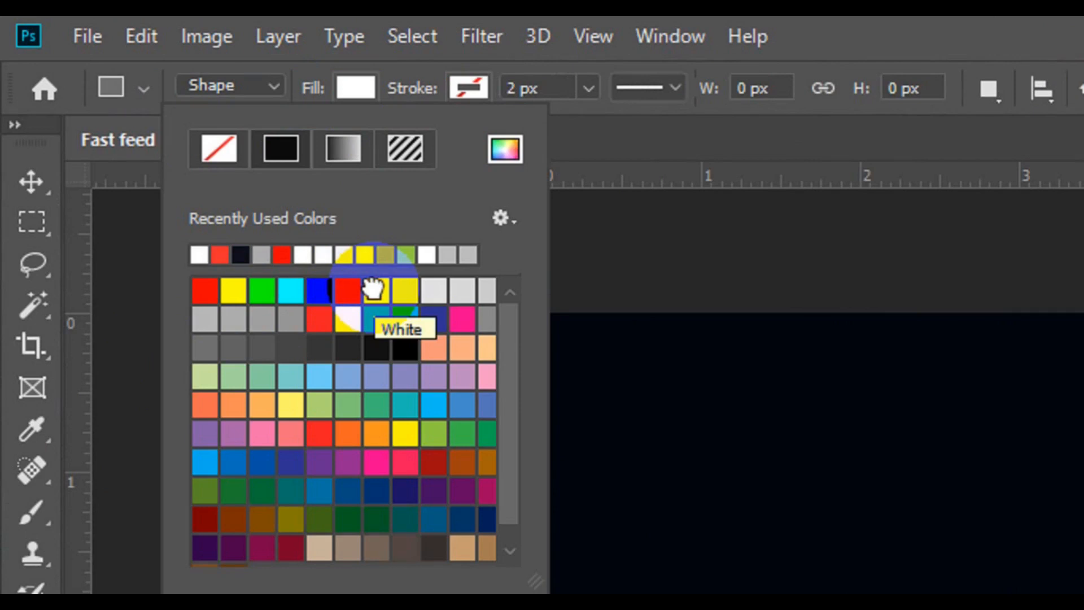
click(471, 100)
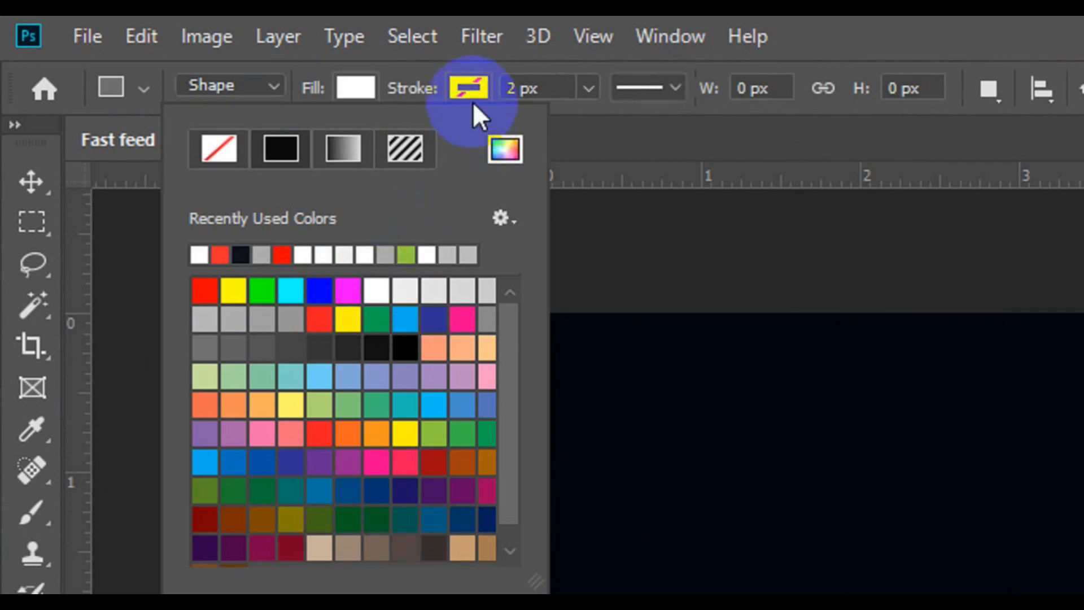
click(473, 96)
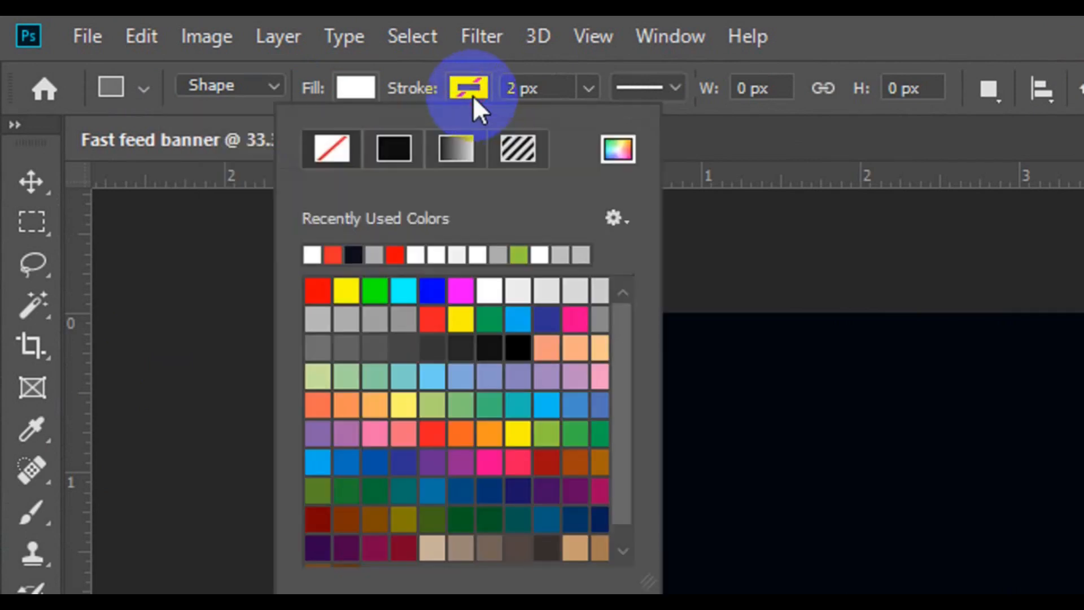
click(355, 141)
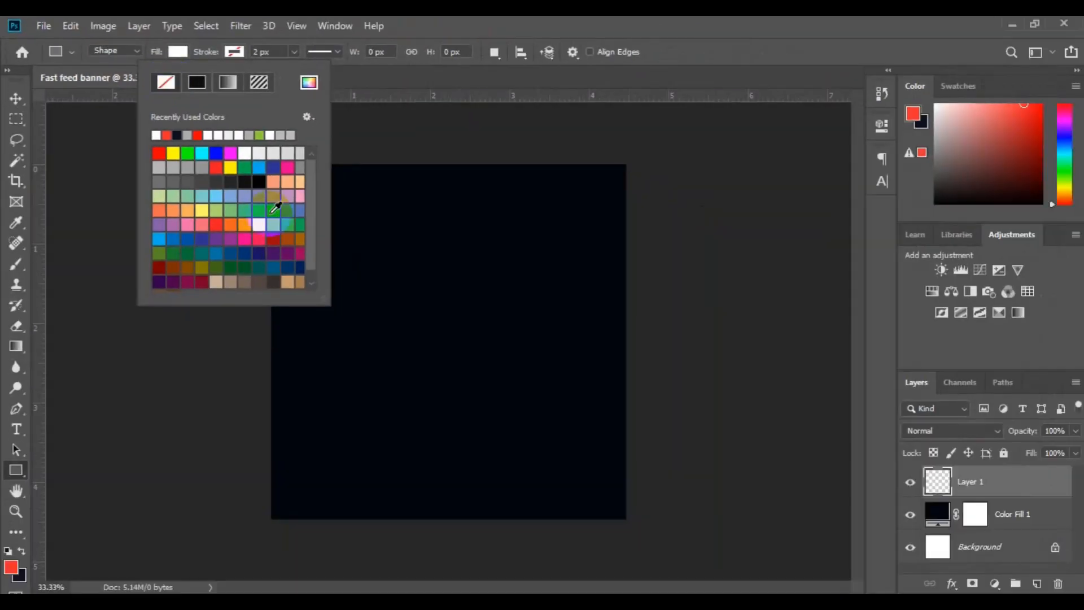
- Draw a tall white rectangle about 264 by 651 px and move it down near the canvas's lower edge, to about Y 618 px
click(380, 252)
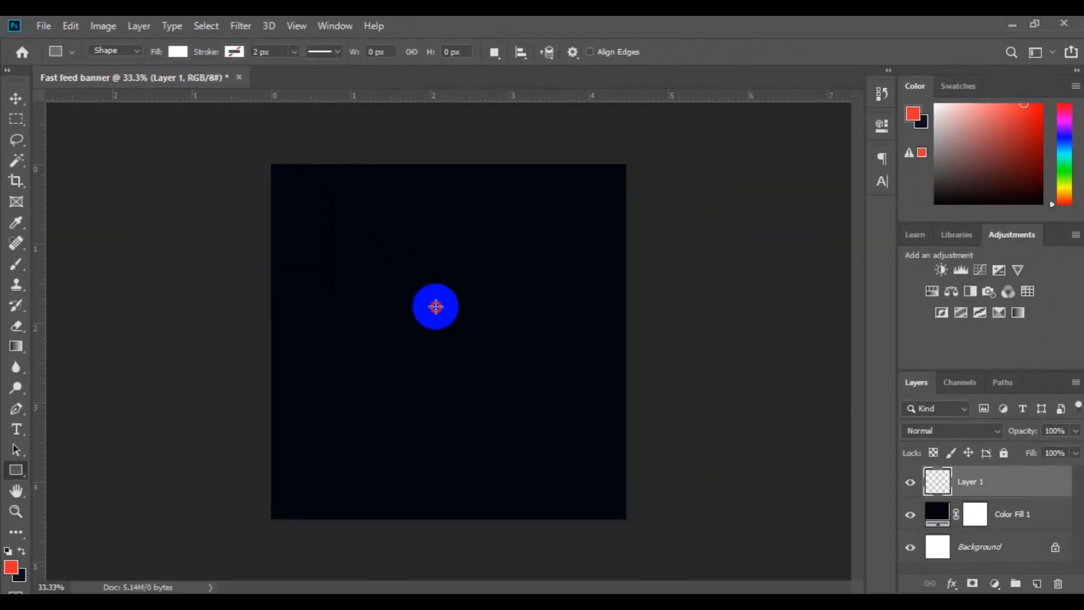
drag(463, 356, 449, 425)
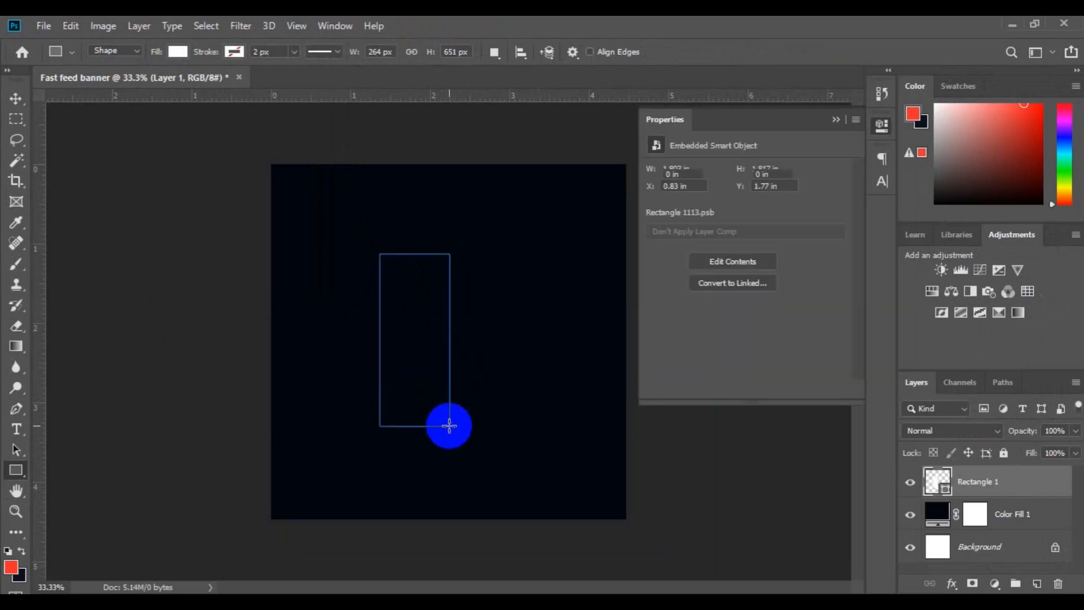
key(v)
drag(416, 370, 416, 444)
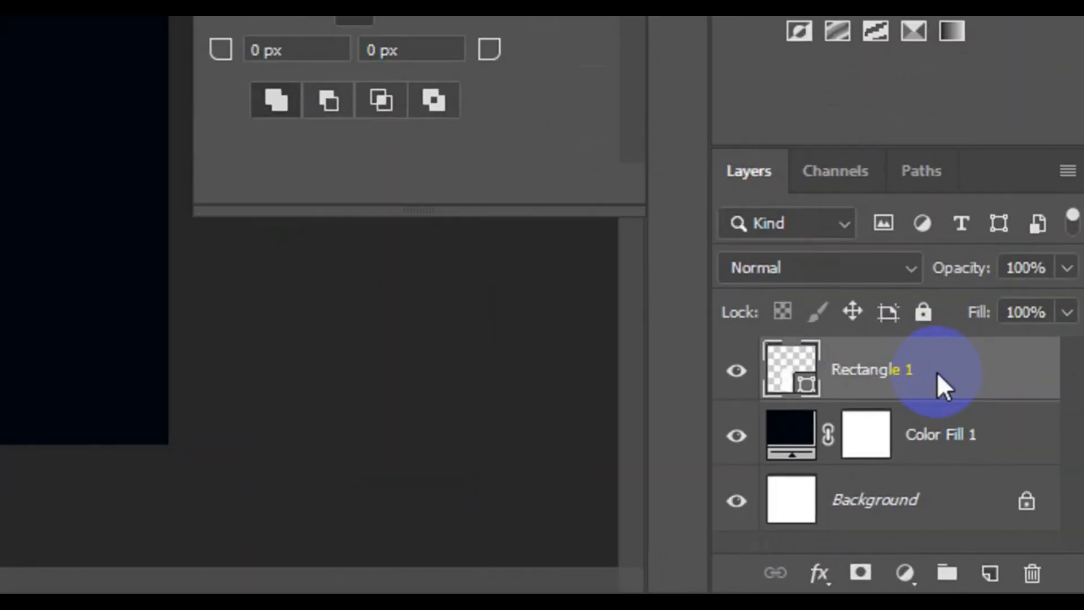
- Duplicate the Rectangle 1 layer within the same document and name the copy "Rectangle 2"
right_click(936, 372)
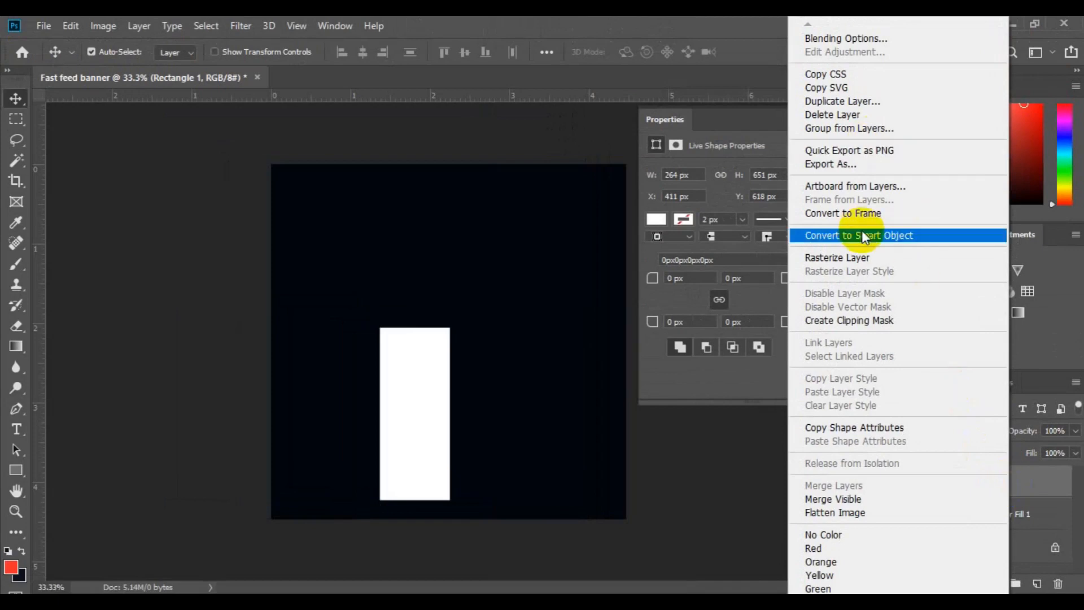
click(858, 102)
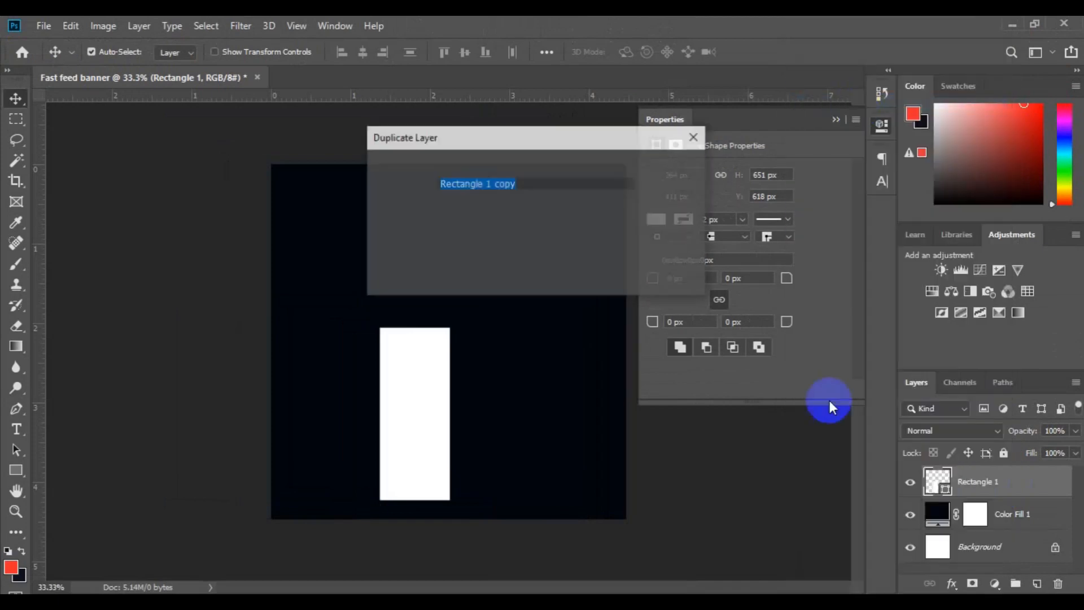
key(Return)
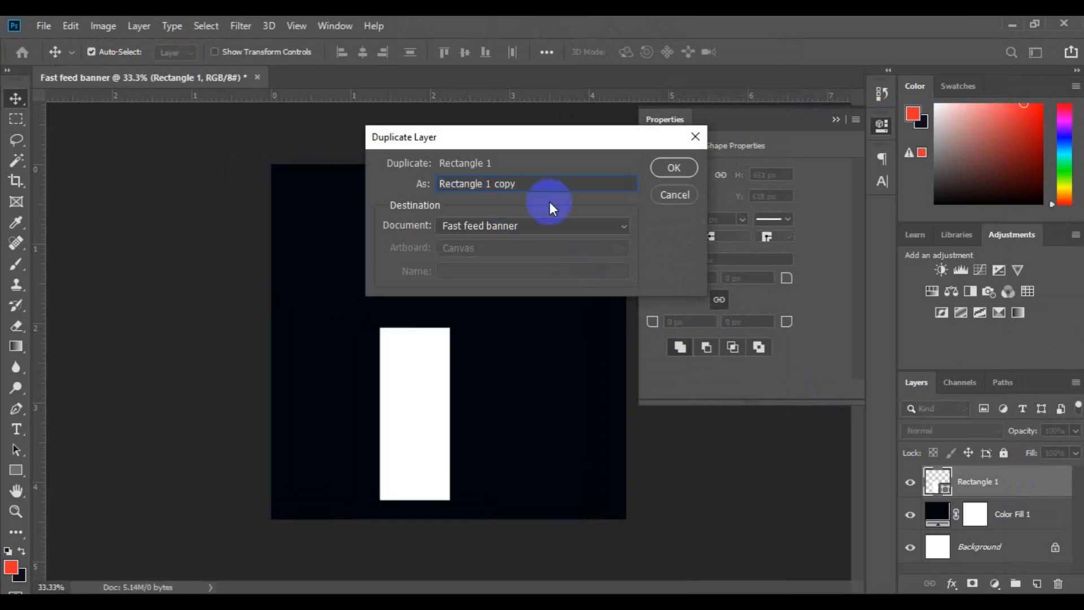
key(BackSpace)
key(BackSpace)
key(BackSpace)
key(BackSpace)
key(BackSpace)
key(BackSpace)
key(BackSpace)
text(2)
click(665, 169)
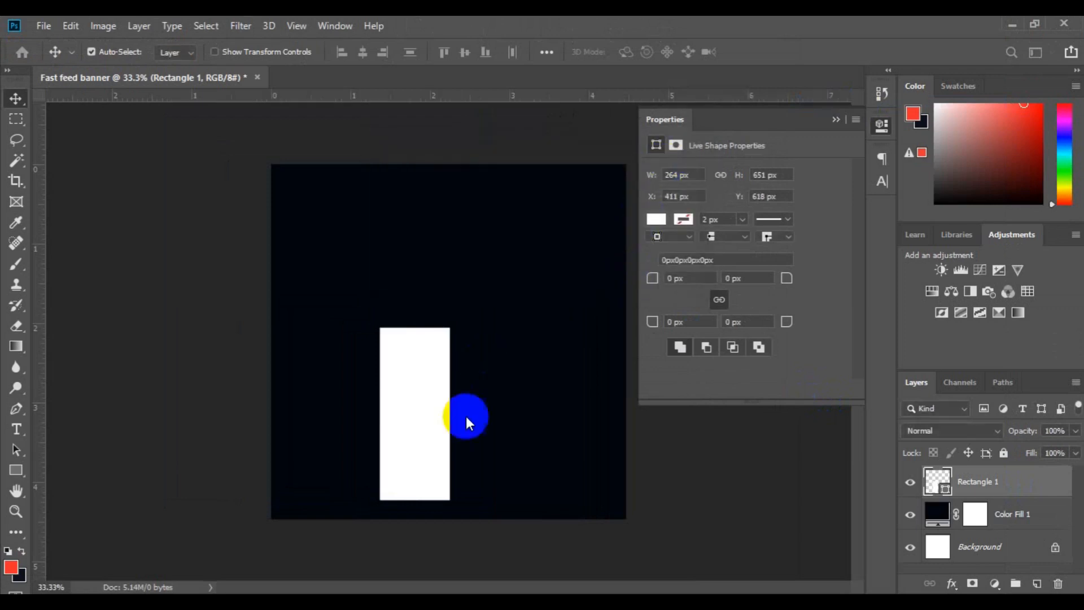
- Shorten Rectangle 2 from its lower edge to about 363 px high and move it above Rectangle 1, to about Y 222 px
click(434, 402)
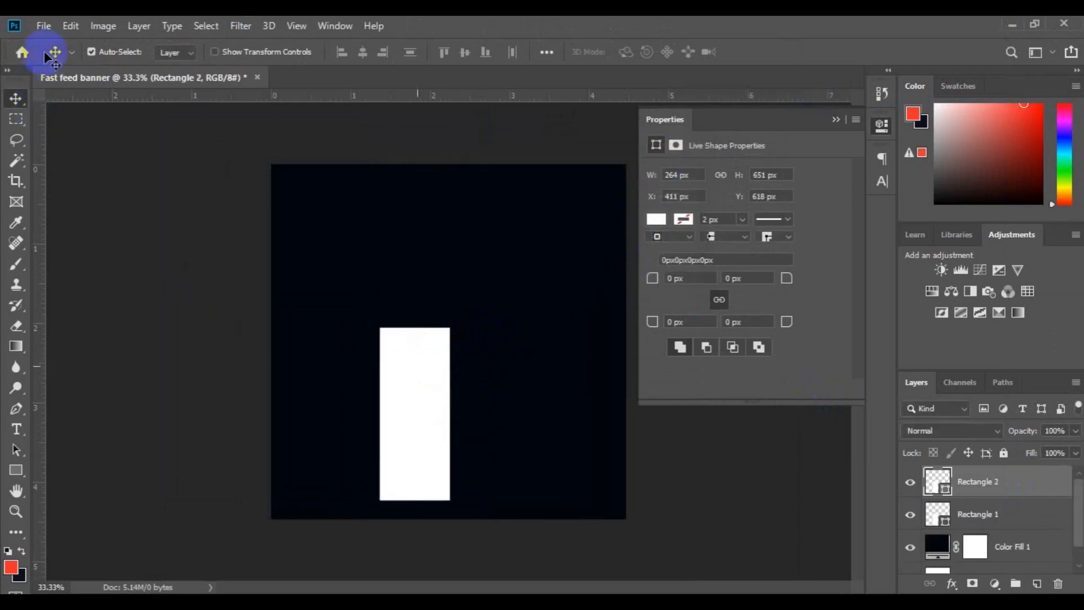
click(78, 33)
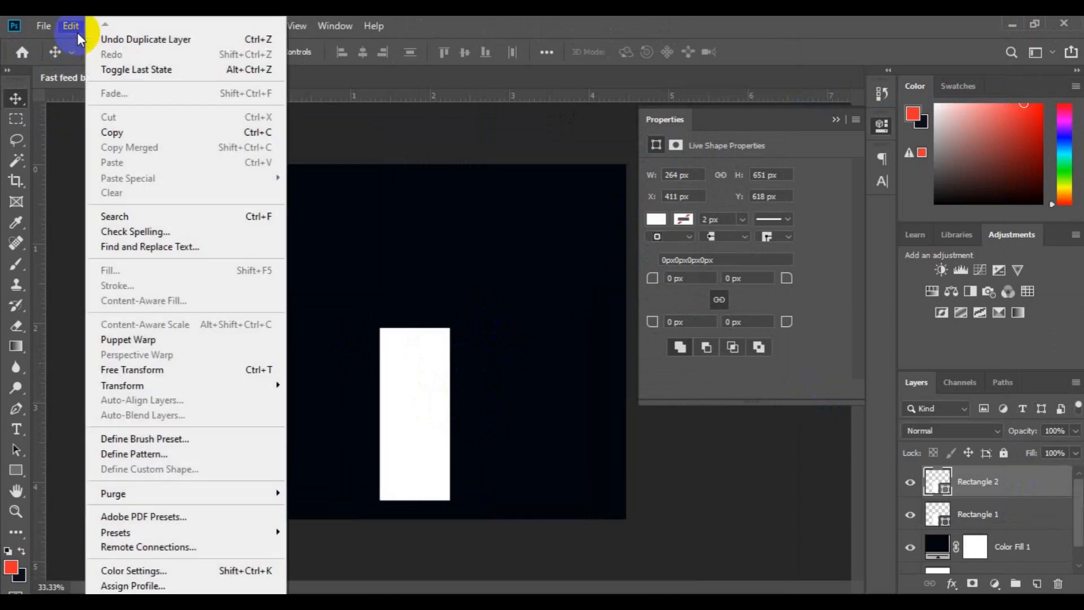
click(173, 371)
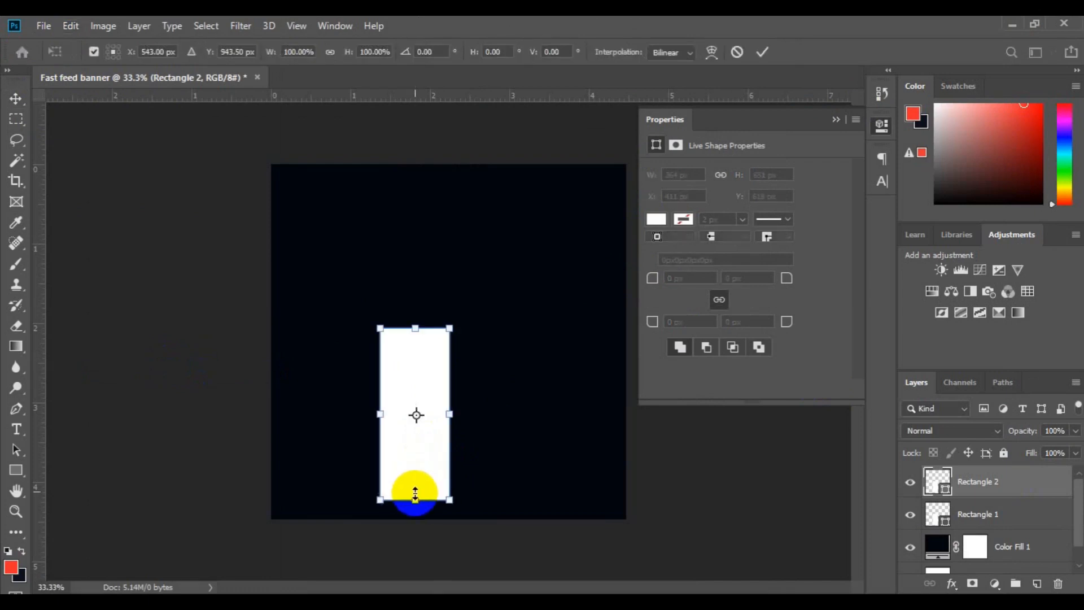
drag(414, 499, 419, 422)
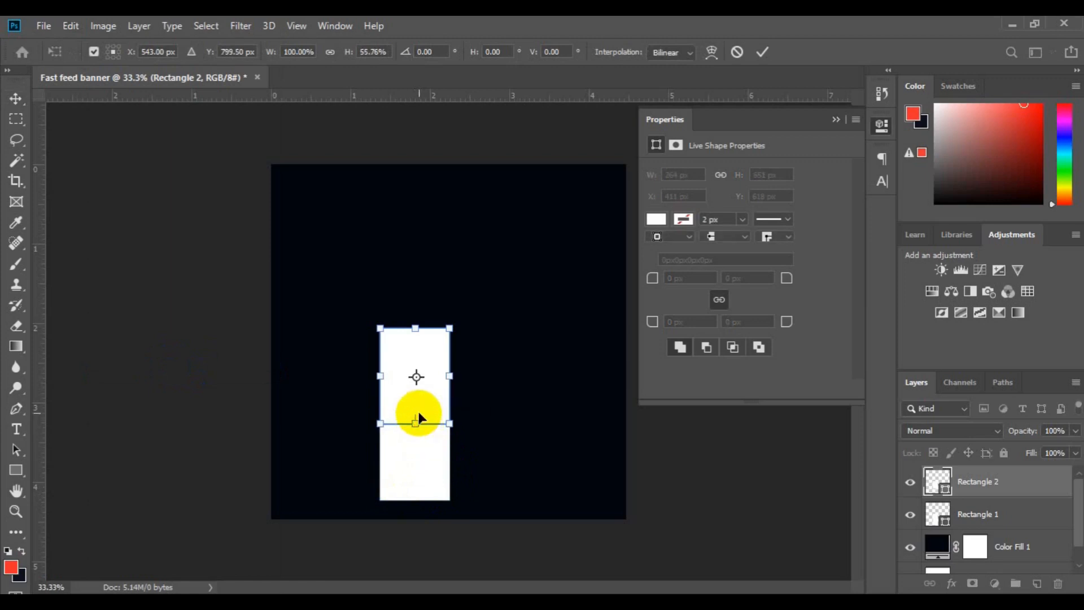
click(430, 314)
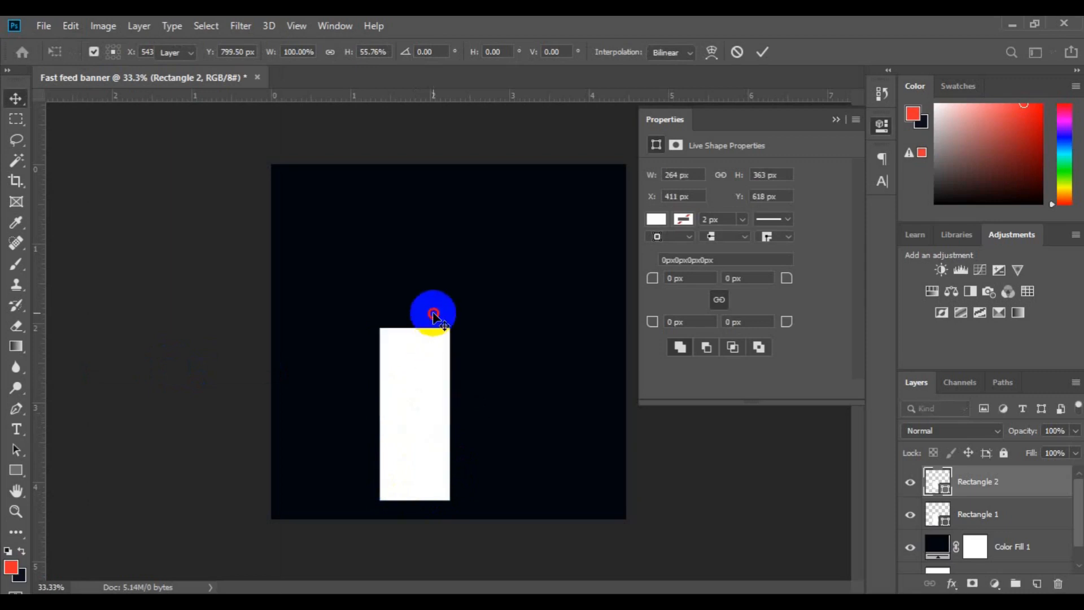
drag(423, 330, 426, 280)
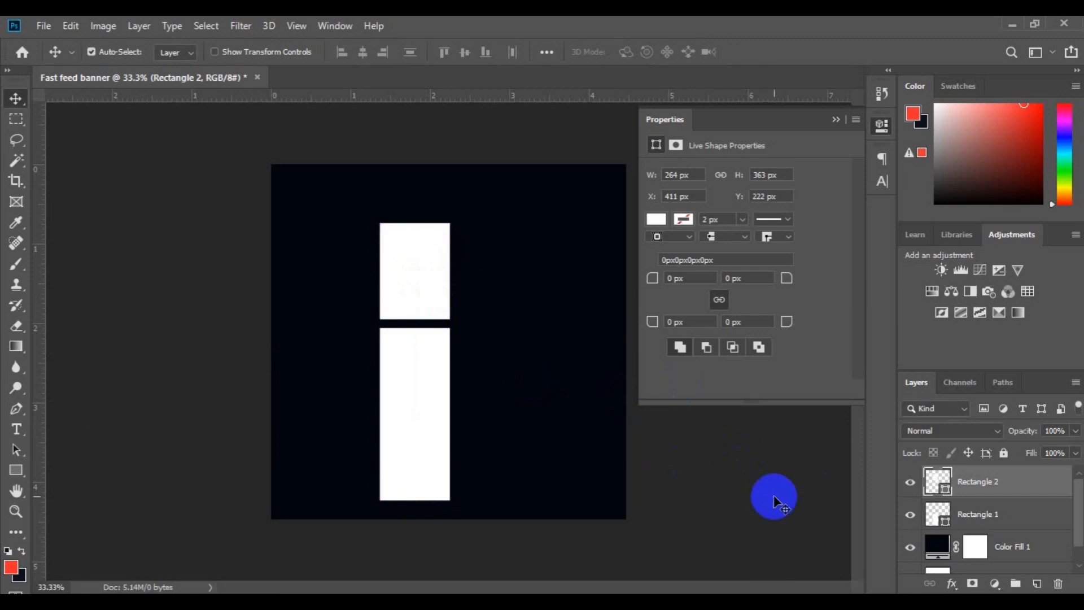
- Stretch the upper rectangle's top edge upward with Free Transform to a height of about 420 px
click(68, 26)
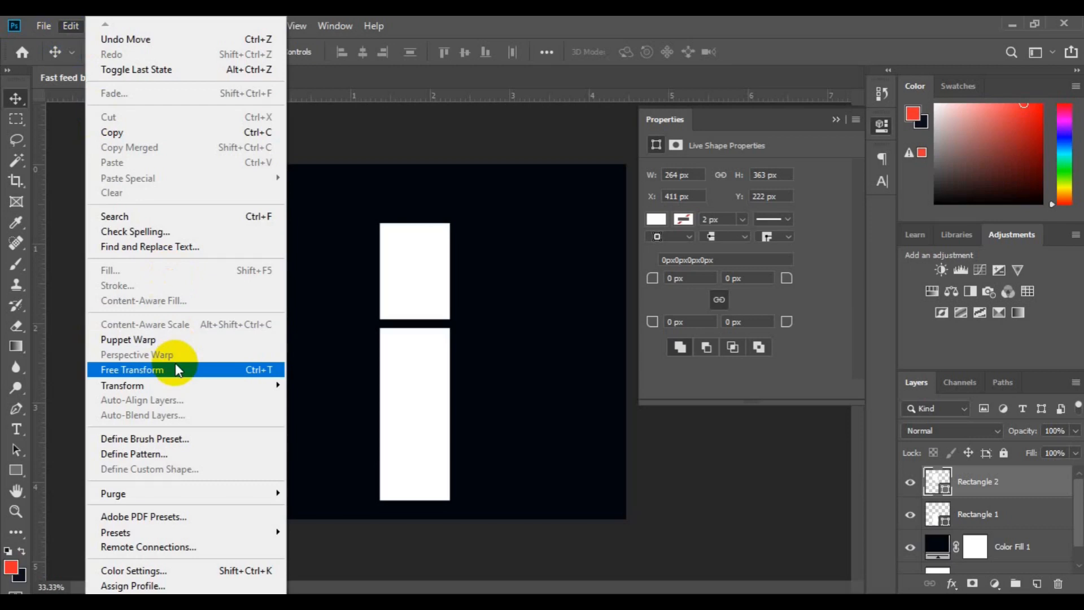
click(197, 367)
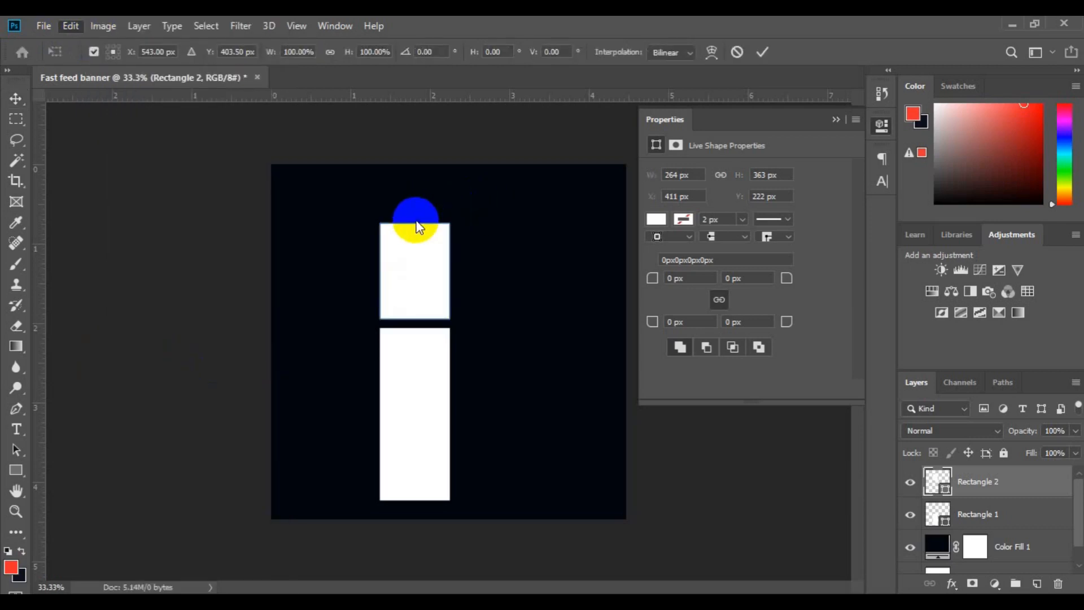
drag(416, 221, 420, 204)
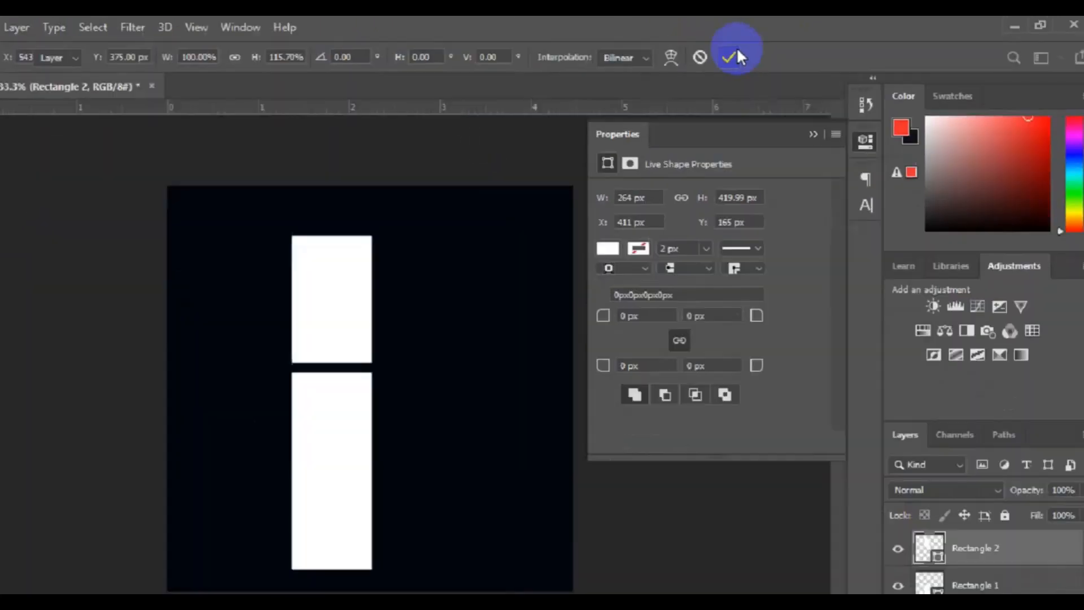
click(539, 83)
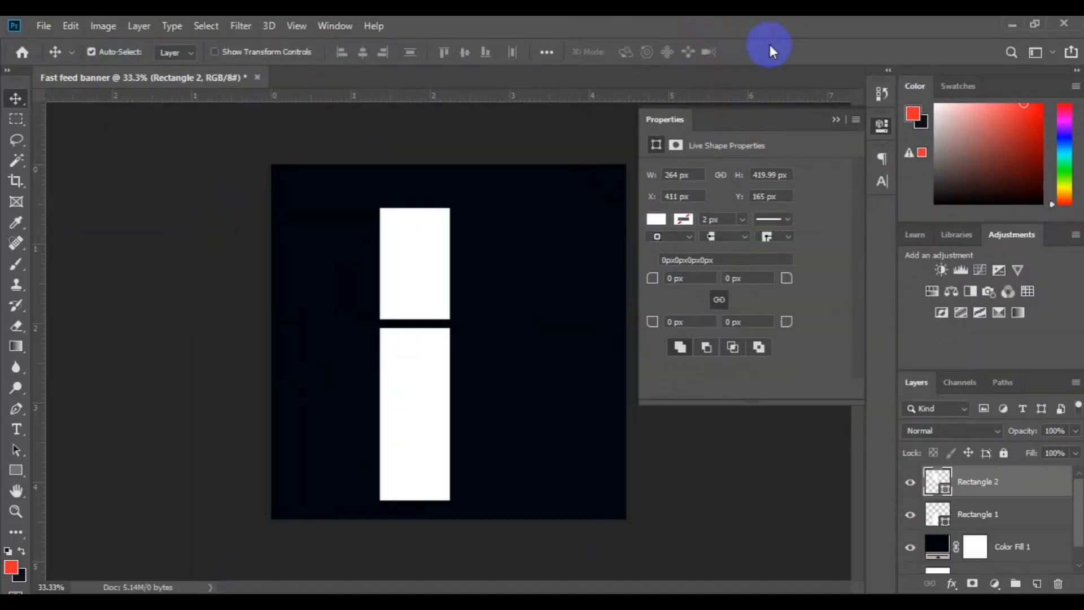
- Group the Rectangle 1 and Rectangle 2 layers together
click(971, 511)
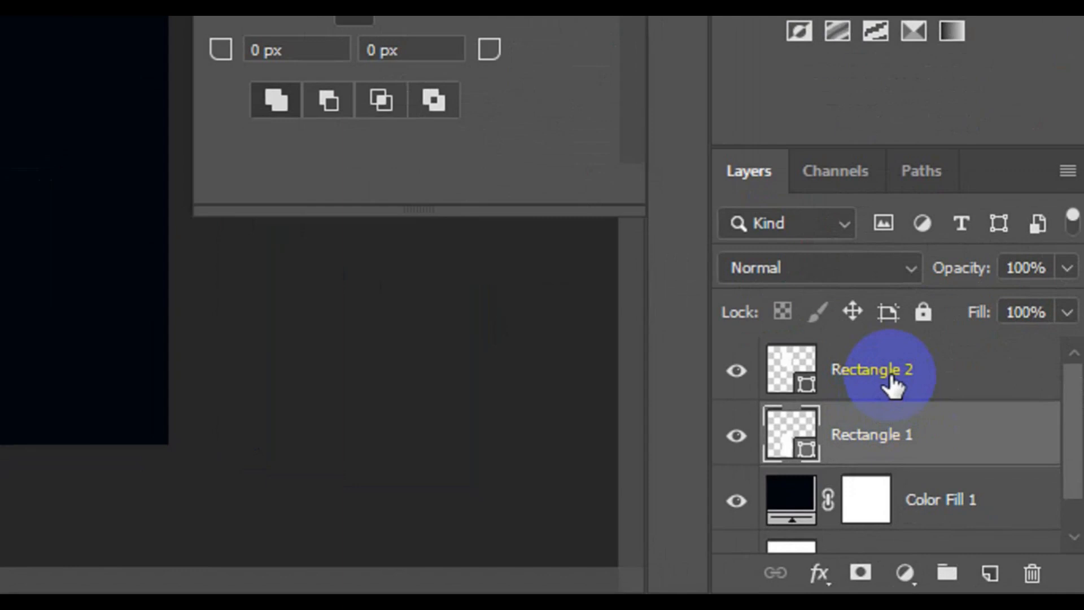
shift+click(894, 384)
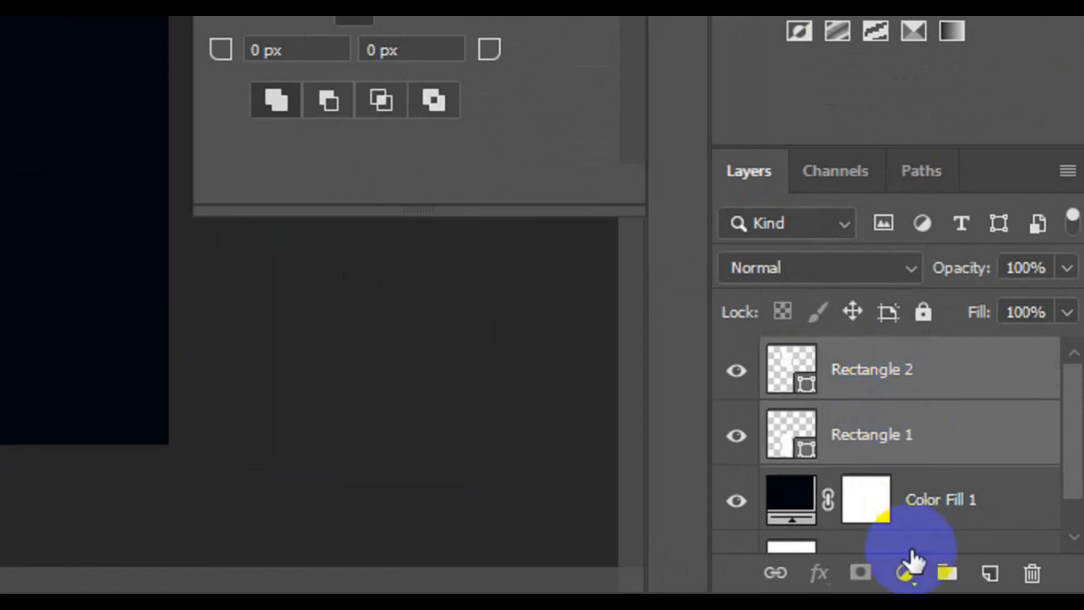
click(953, 577)
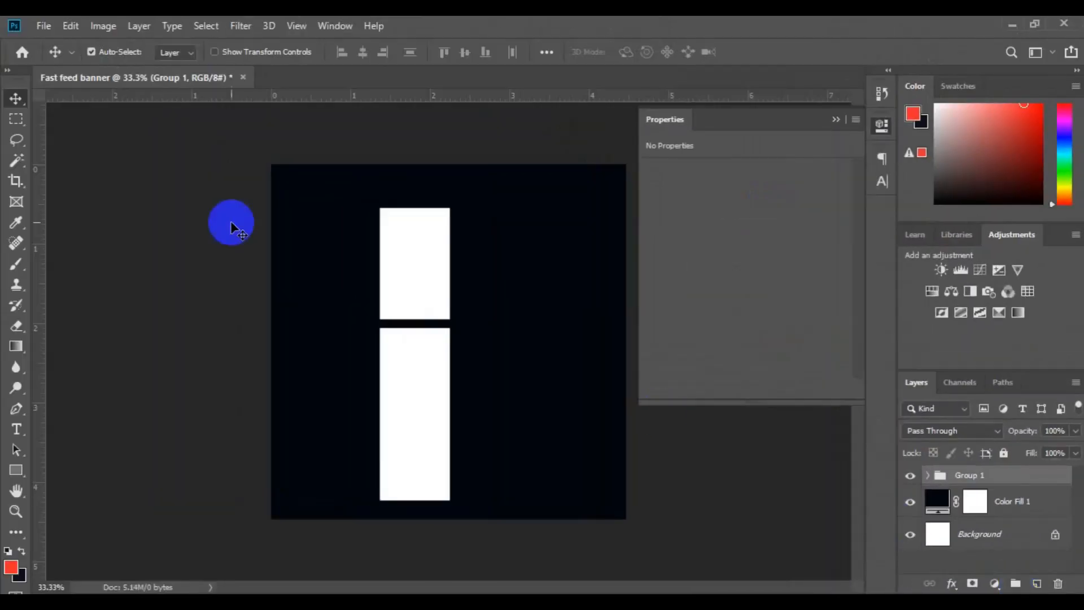
- Duplicate the group of two rectangles within the same document and name the copy "Group 2"
click(971, 477)
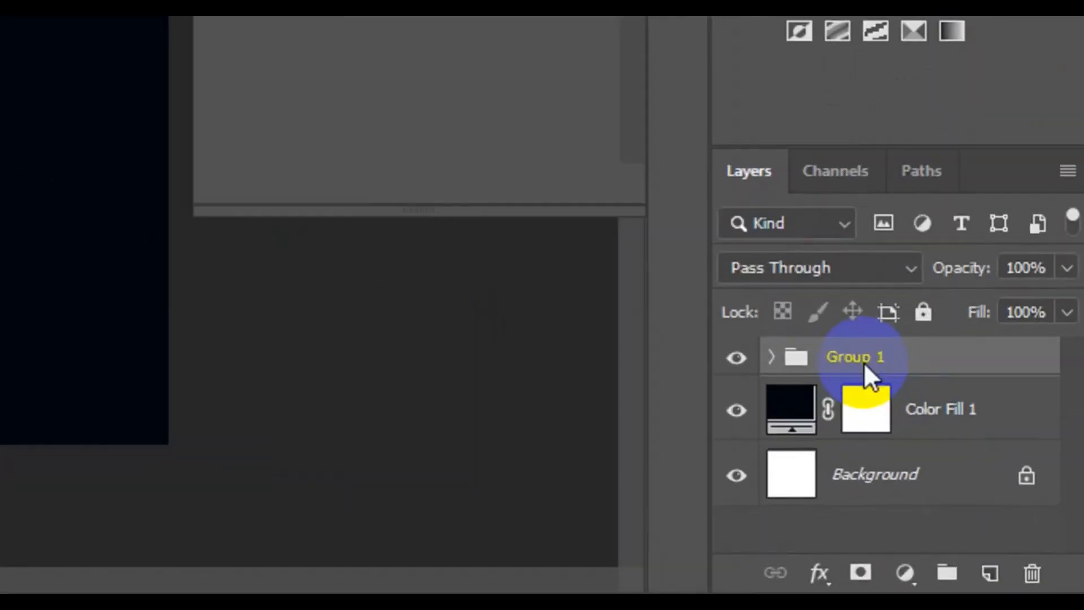
right_click(863, 361)
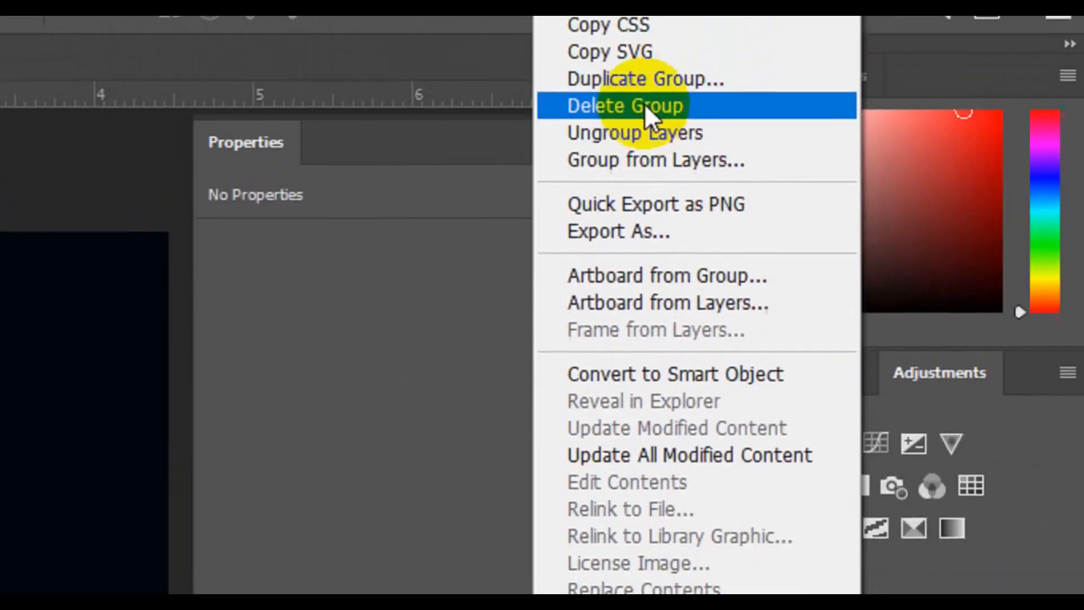
click(647, 90)
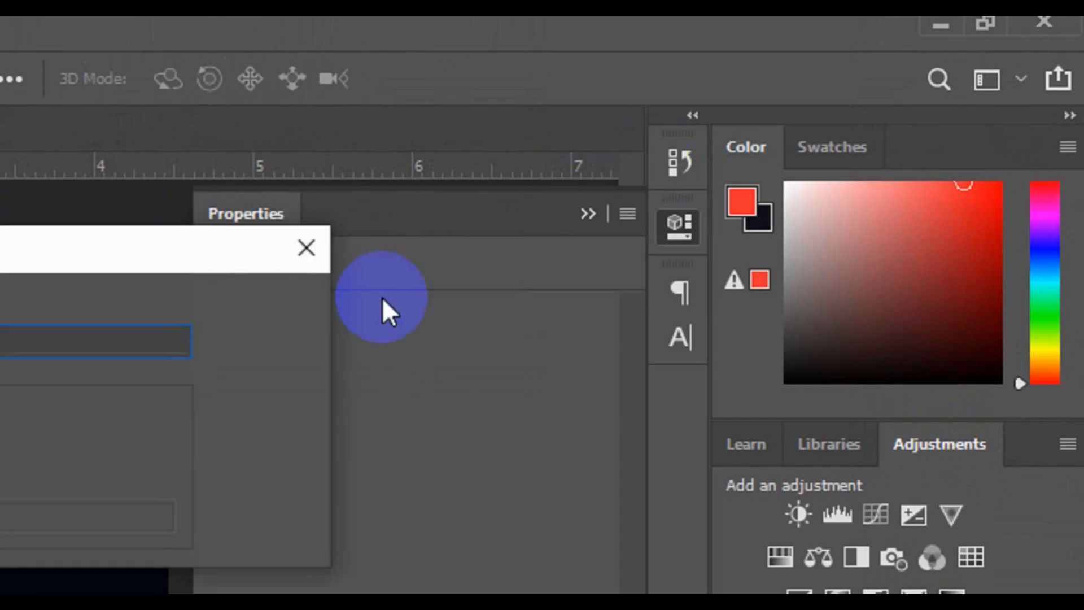
click(0, 337)
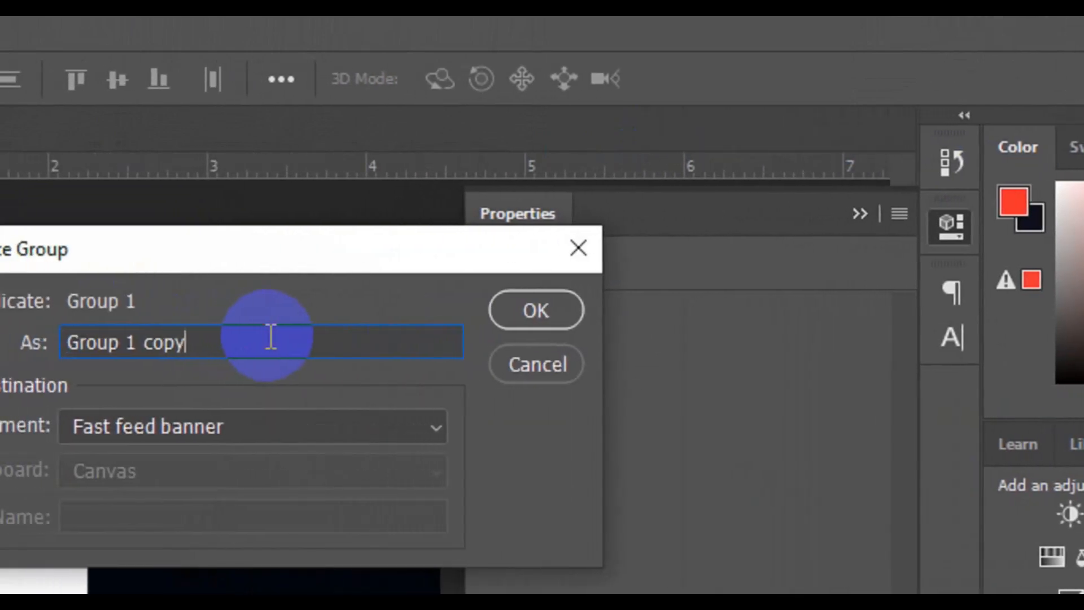
key(BackSpace)
key(BackSpace)
key(BackSpace)
key(BackSpace)
key(BackSpace)
key(BackSpace)
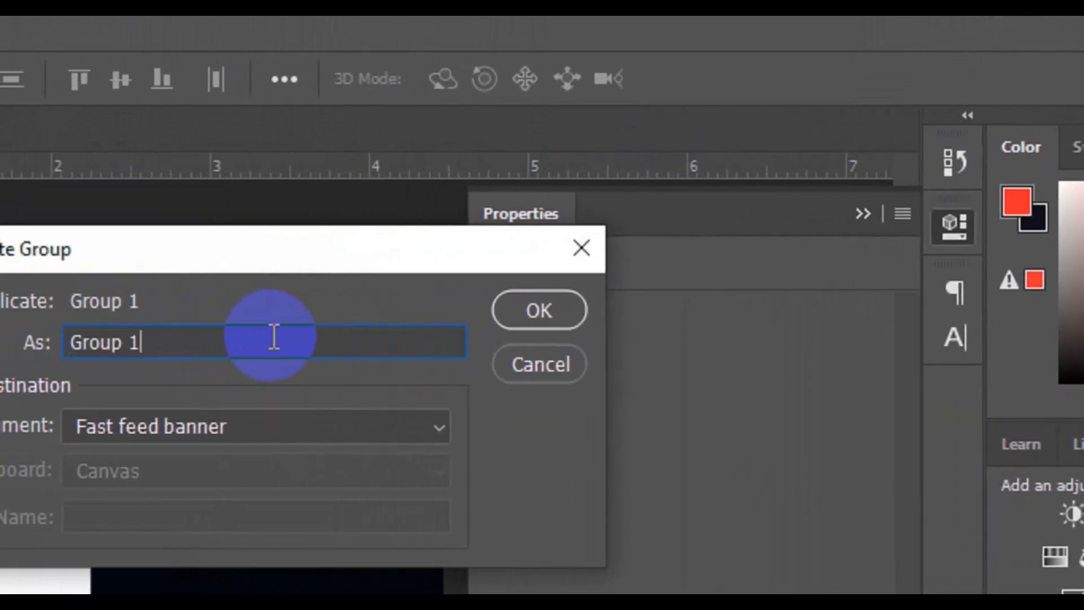
text(2)
click(534, 316)
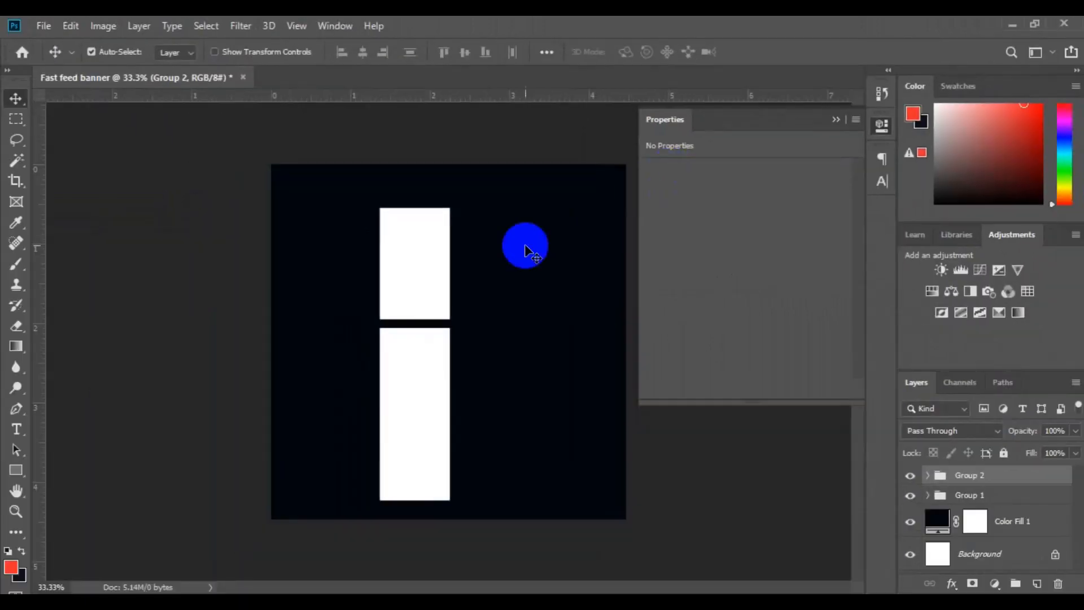
- Free Transform Group 2, moving it right beside the first group to about X 840 px, and flip it vertically
click(70, 32)
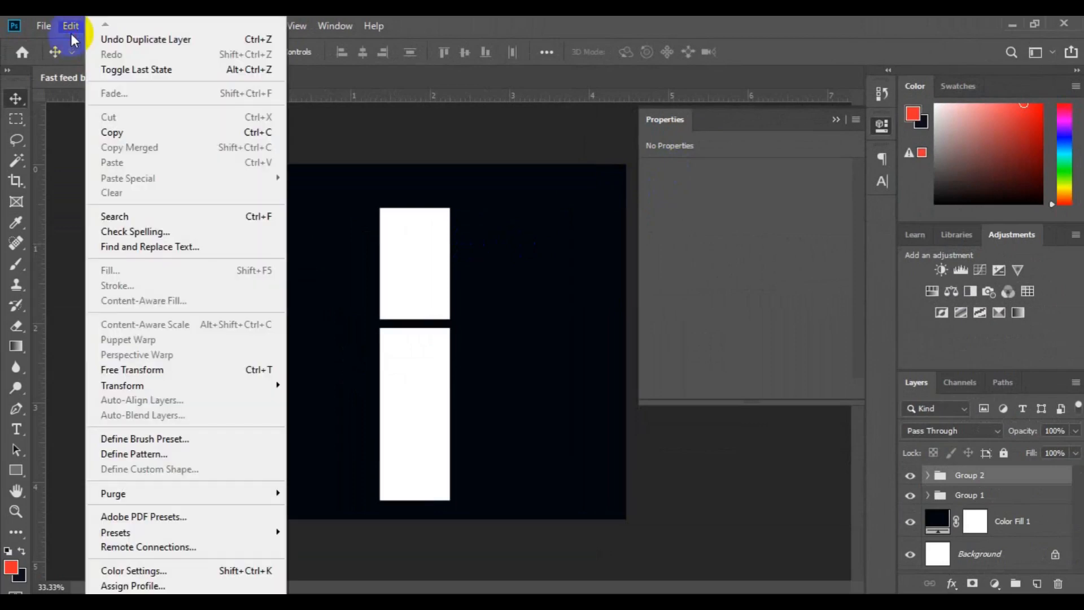
click(168, 364)
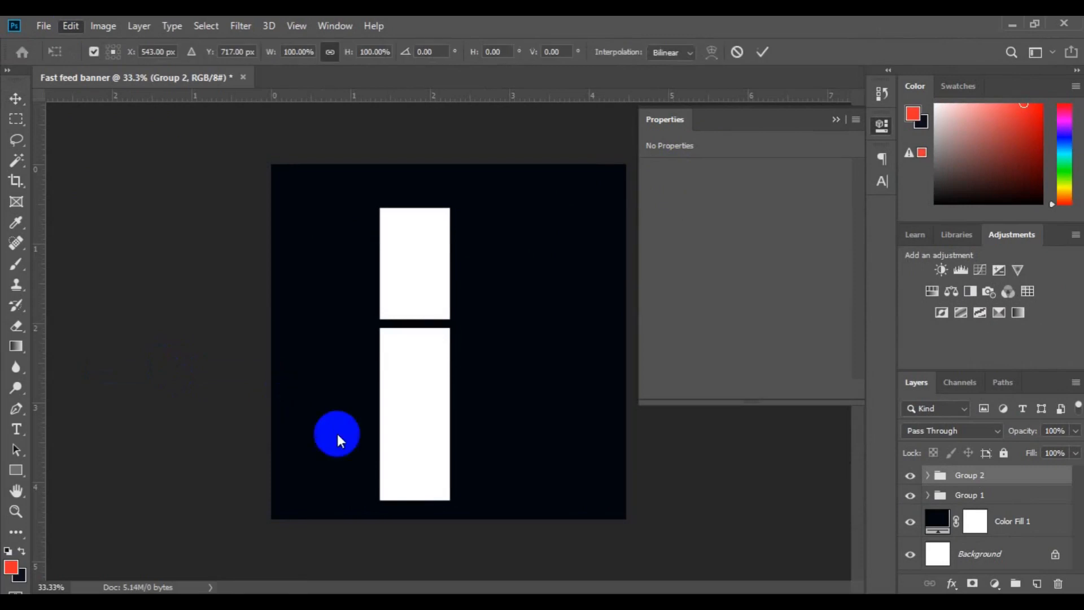
drag(415, 418, 492, 416)
right_click(509, 412)
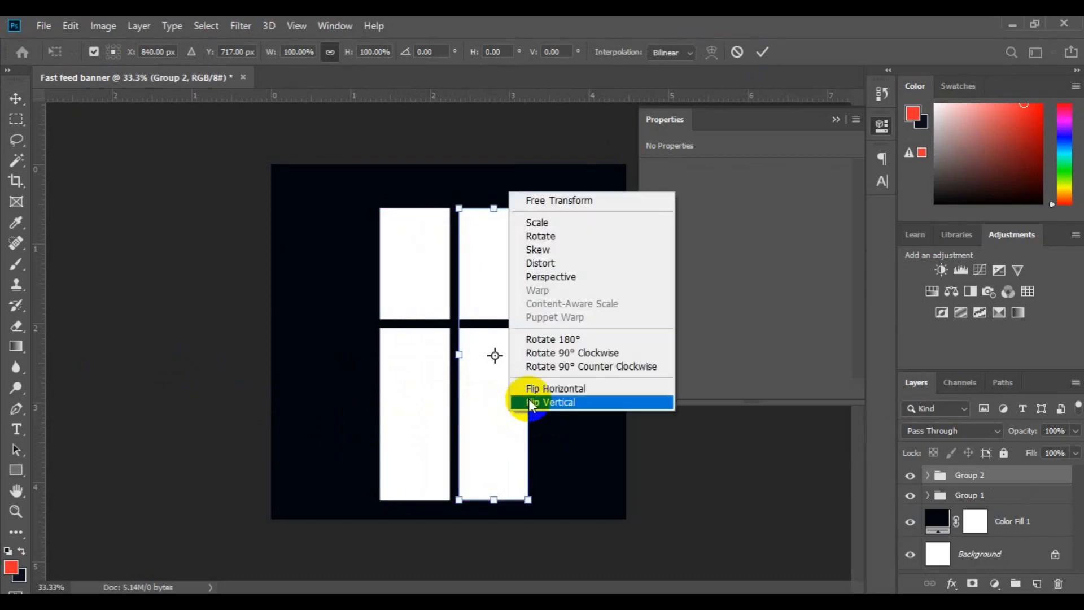
click(529, 399)
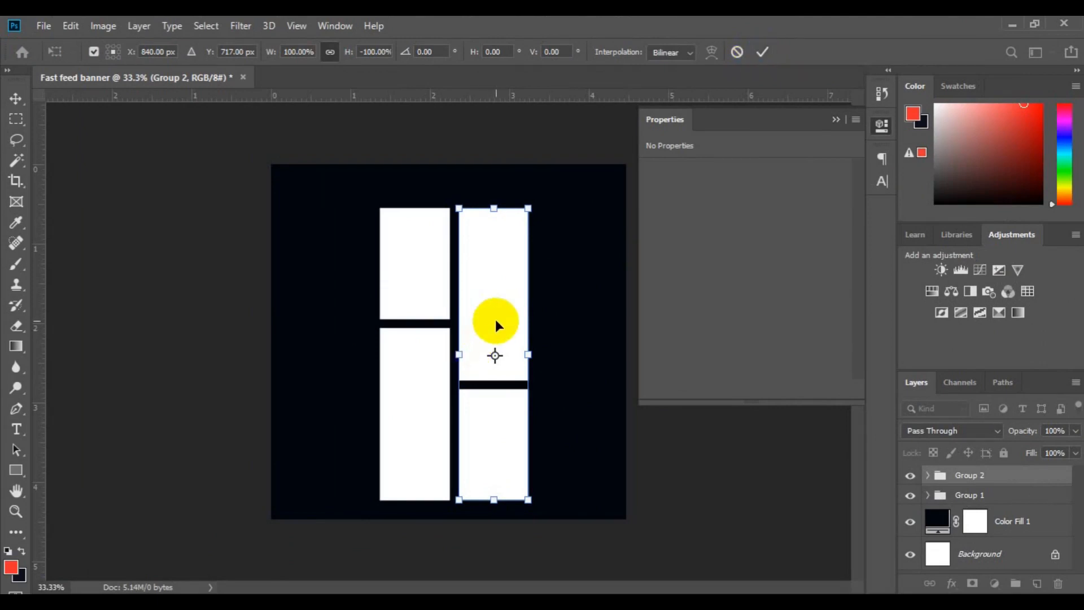
- Move the flipped group down past the canvas's lower edge, placing its lower rectangle at about Y 1020 px, and apply the transform
drag(495, 320, 494, 355)
key(shift+Down)
key(shift+Down)
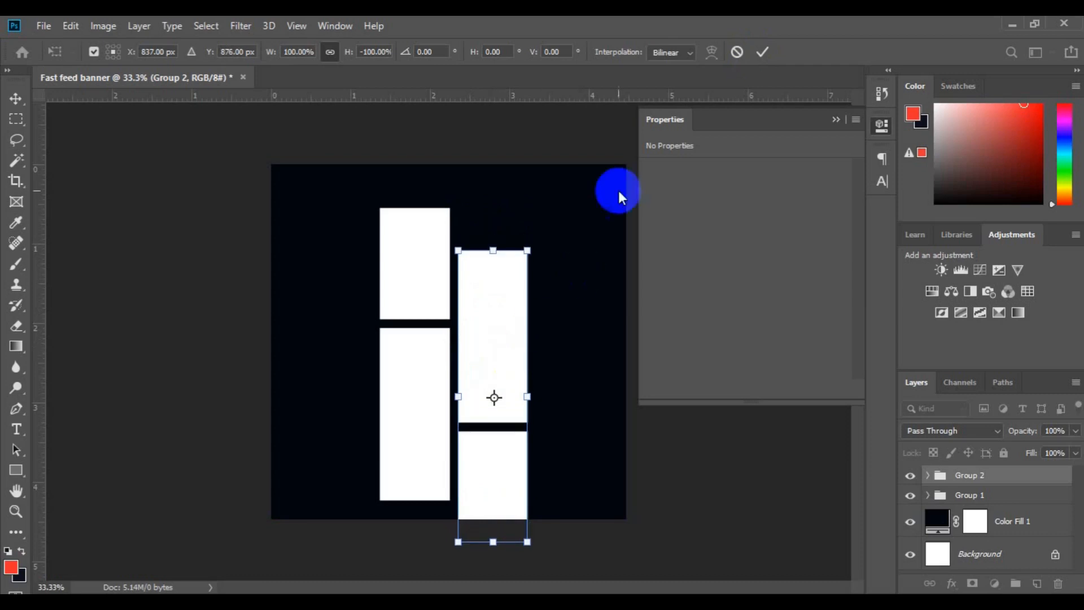
key(shift+Down)
key(Down)
key(Down)
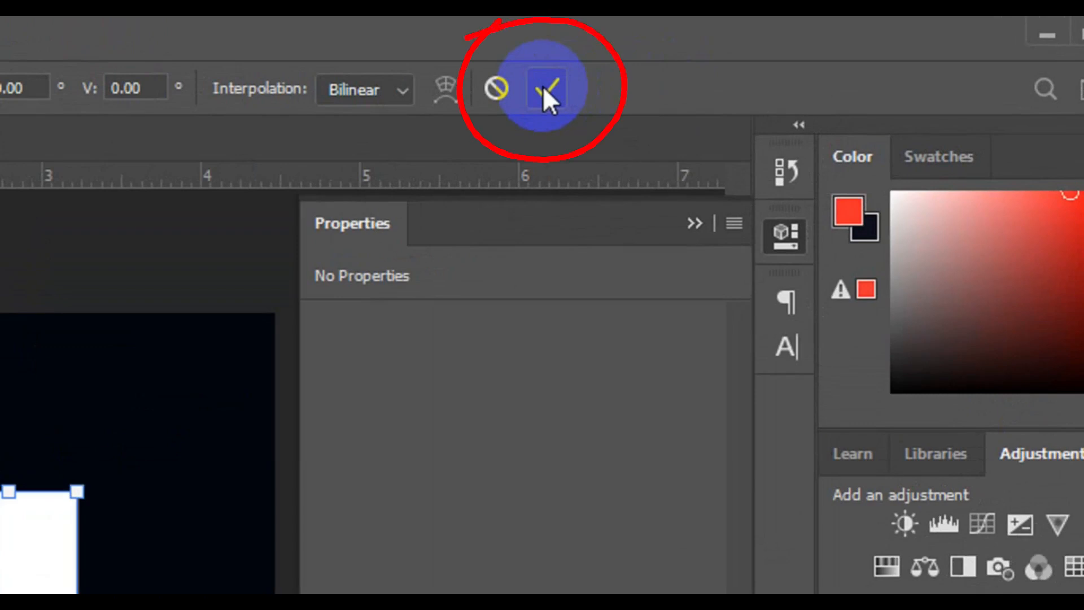
click(543, 86)
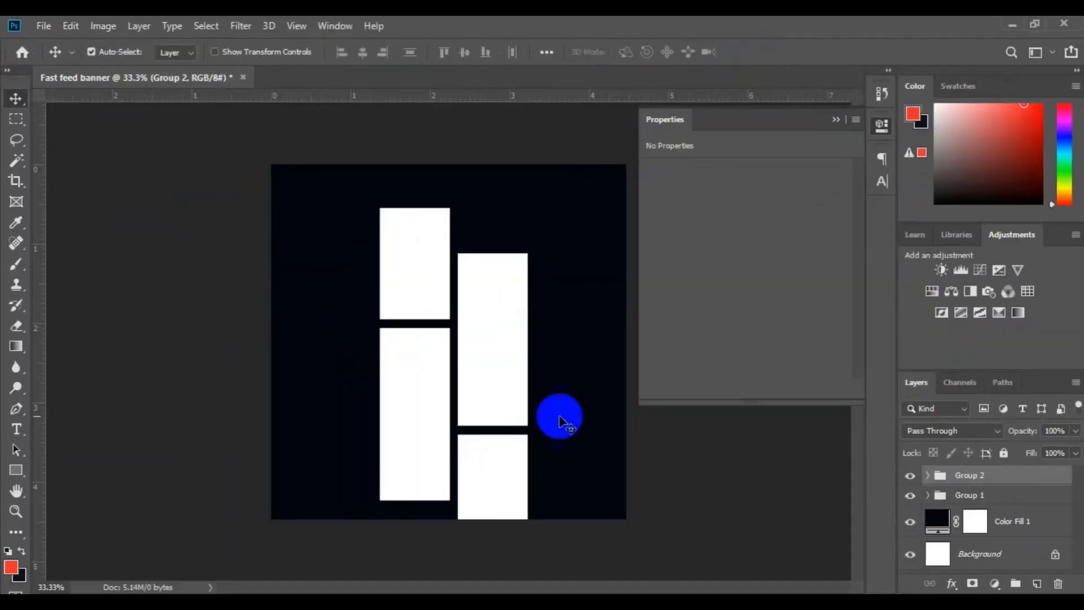
- Shorten Group 2's lower rectangle from its bottom edge to about 222 px high so it ends inside the canvas
click(508, 472)
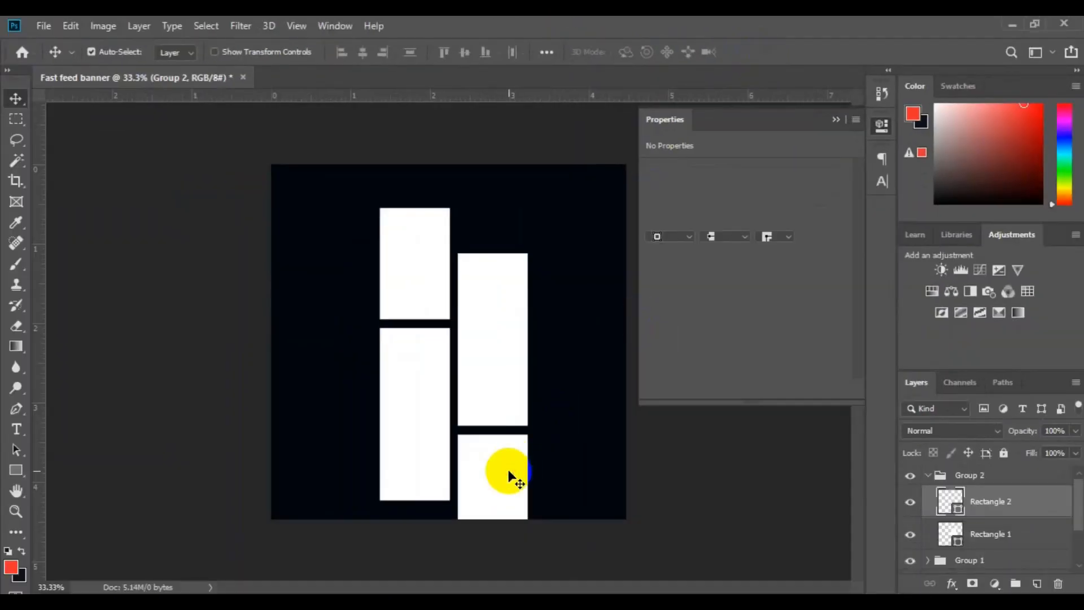
click(71, 27)
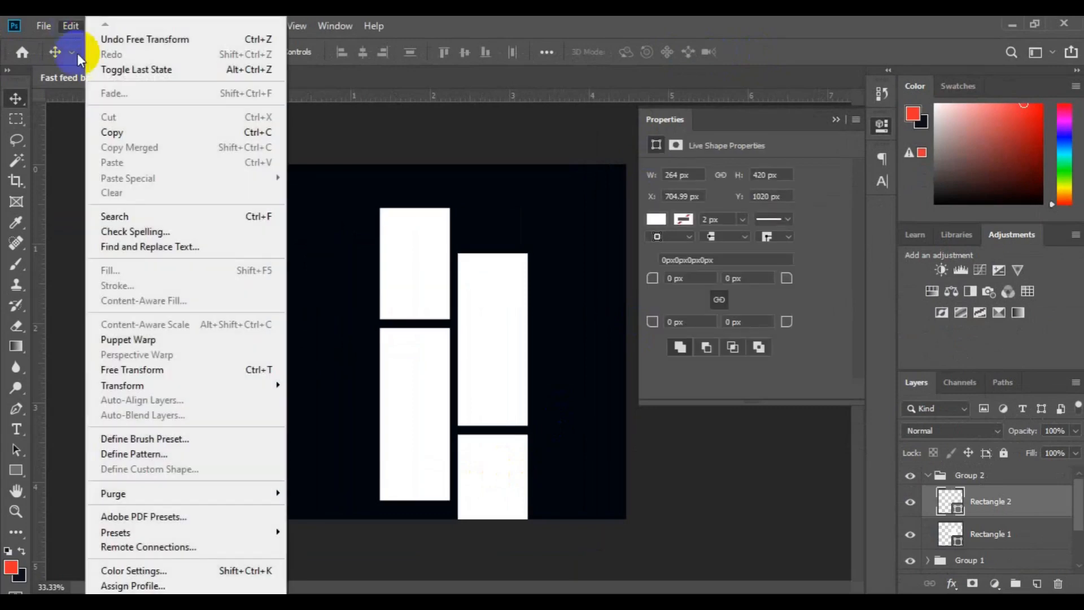
click(173, 369)
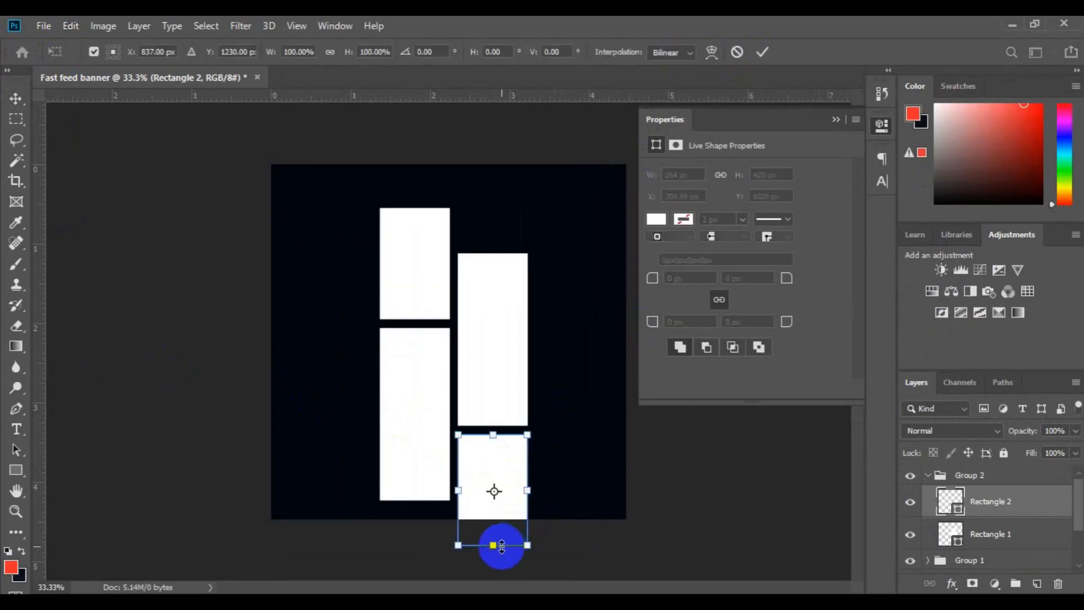
drag(501, 545, 502, 494)
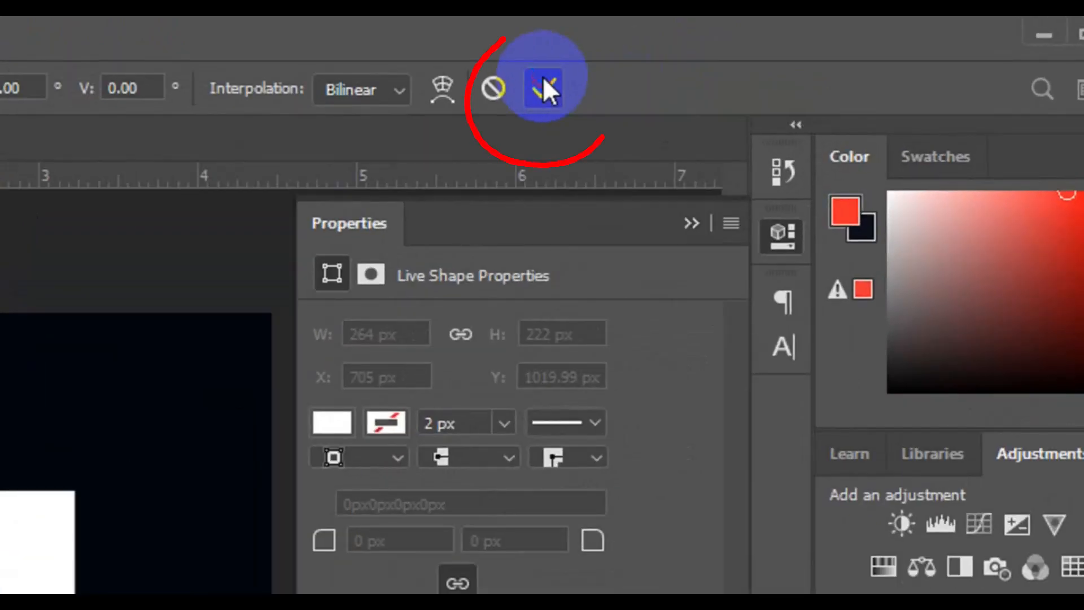
click(543, 79)
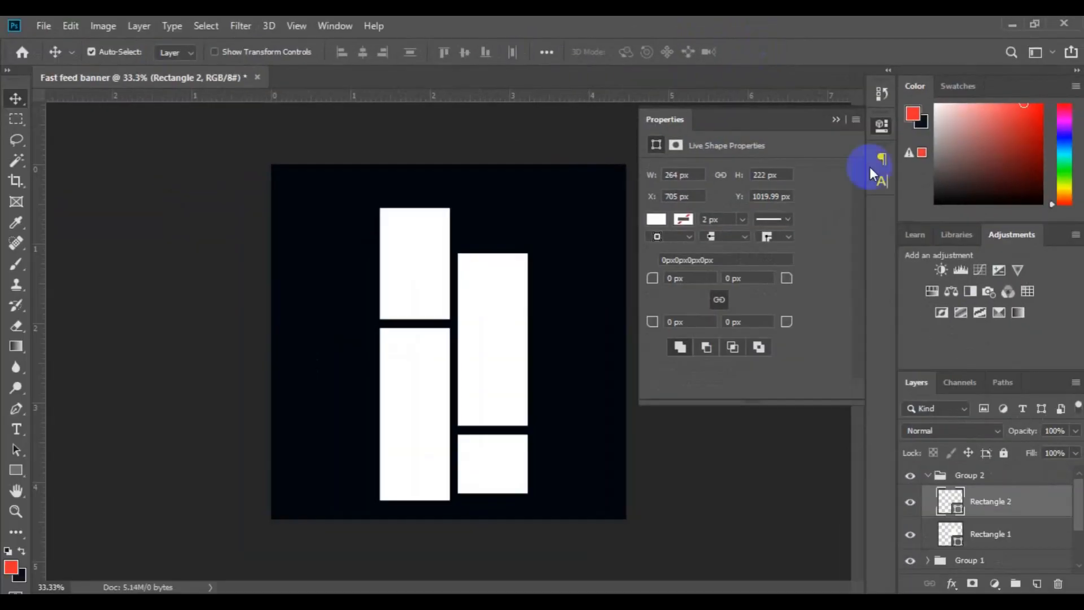
- Move Group 2 up in small increments until its tall upper rectangle starts at about Y 279 px
click(966, 476)
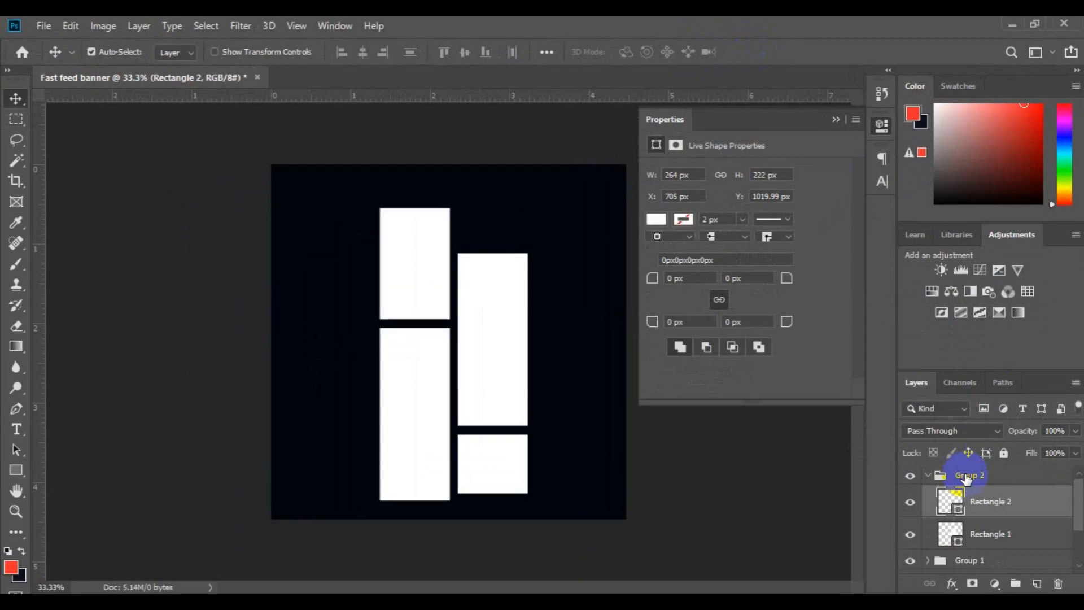
key(shift+Up)
key(shift+Up)
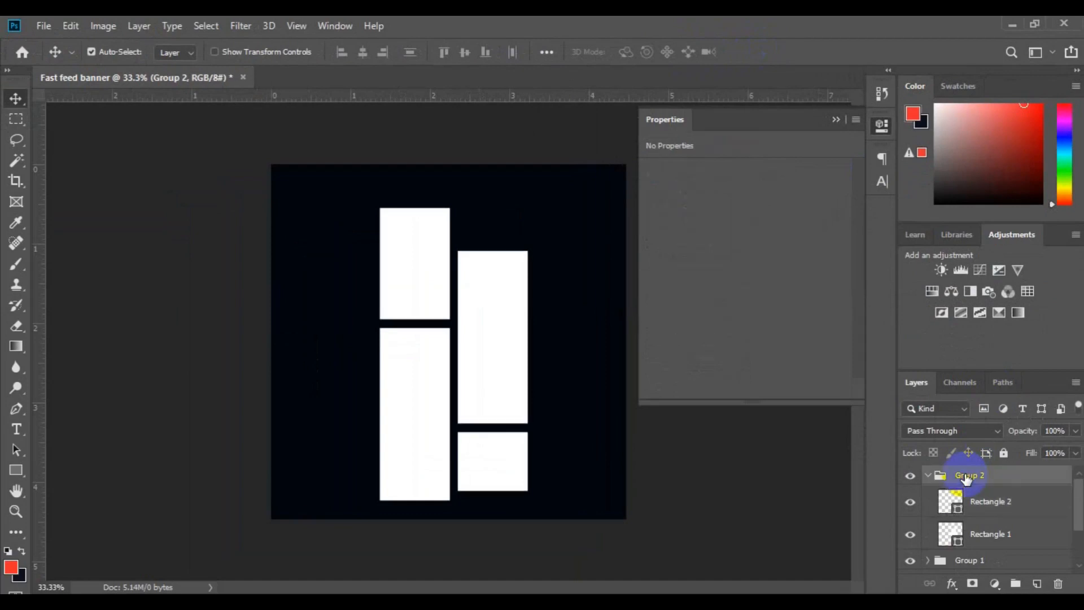
key(shift+Up)
key(shift+Up)
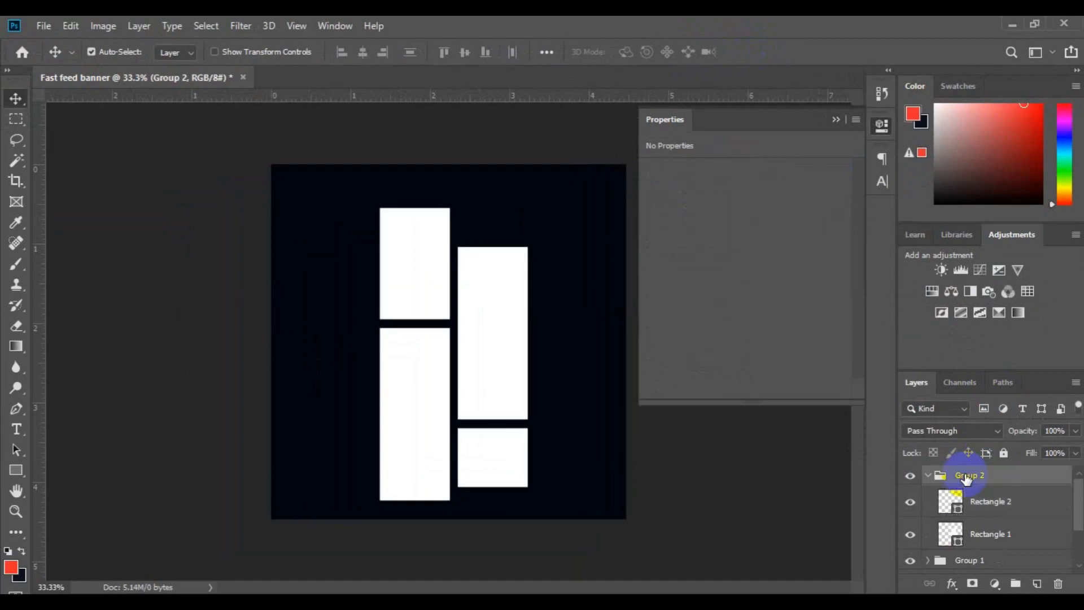
key(shift+Up)
key(shift+Up)
key(shift+Up)
key(shift+Up)
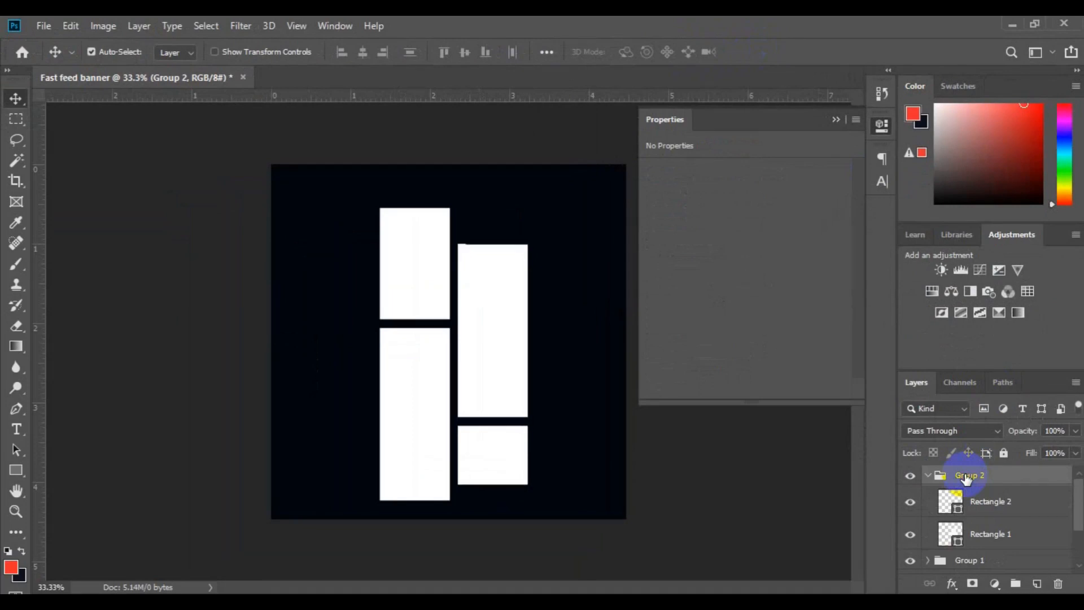
key(shift+Up)
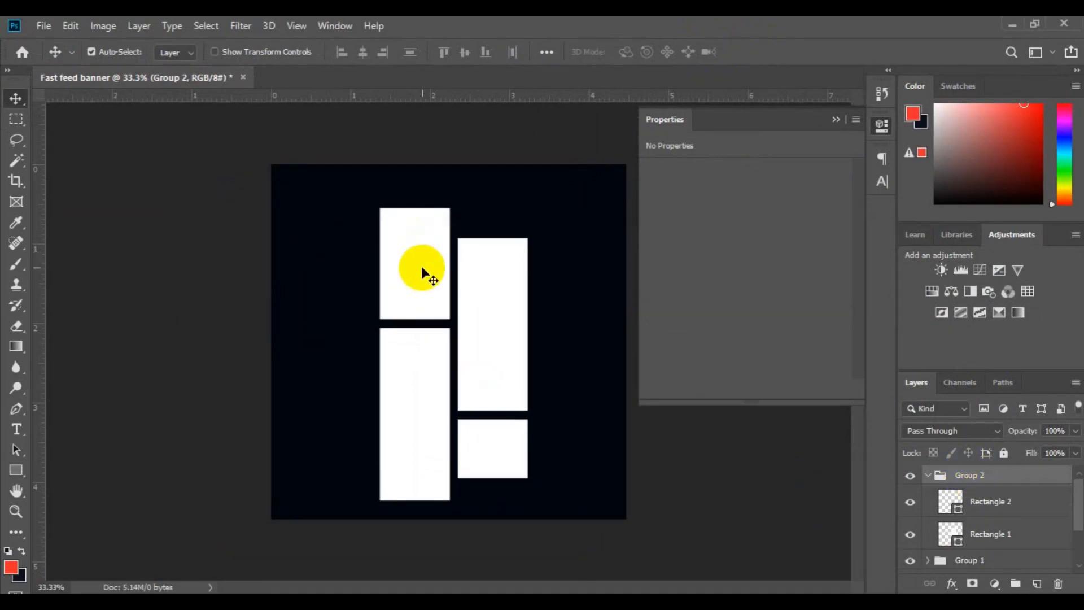
- Free Transform Group 1's upper rectangle, extending its top edge upward to a height of about 453 px, and apply it
click(421, 266)
click(70, 26)
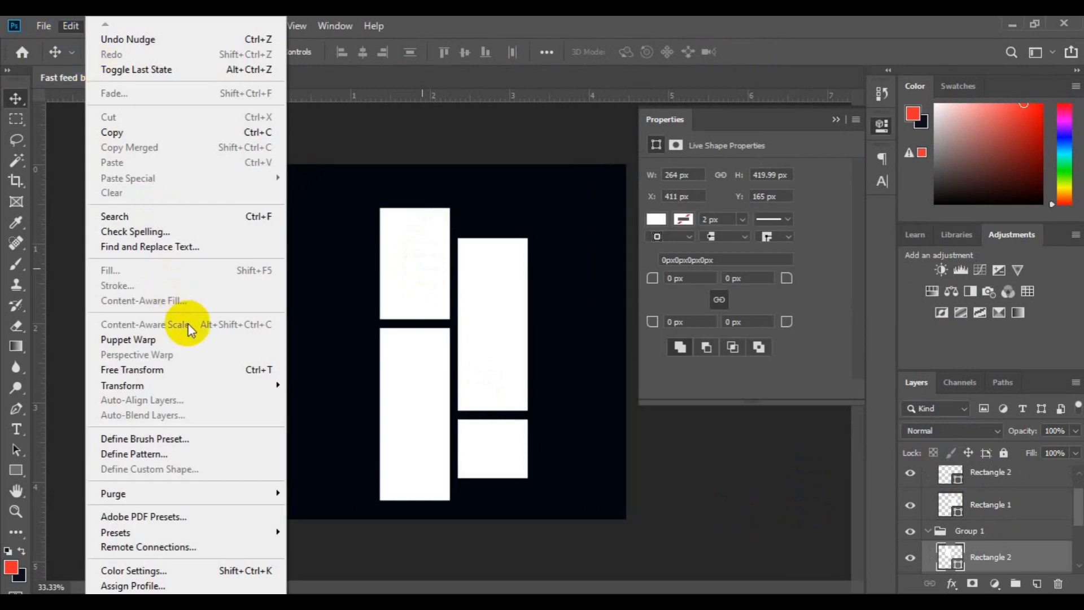
click(189, 367)
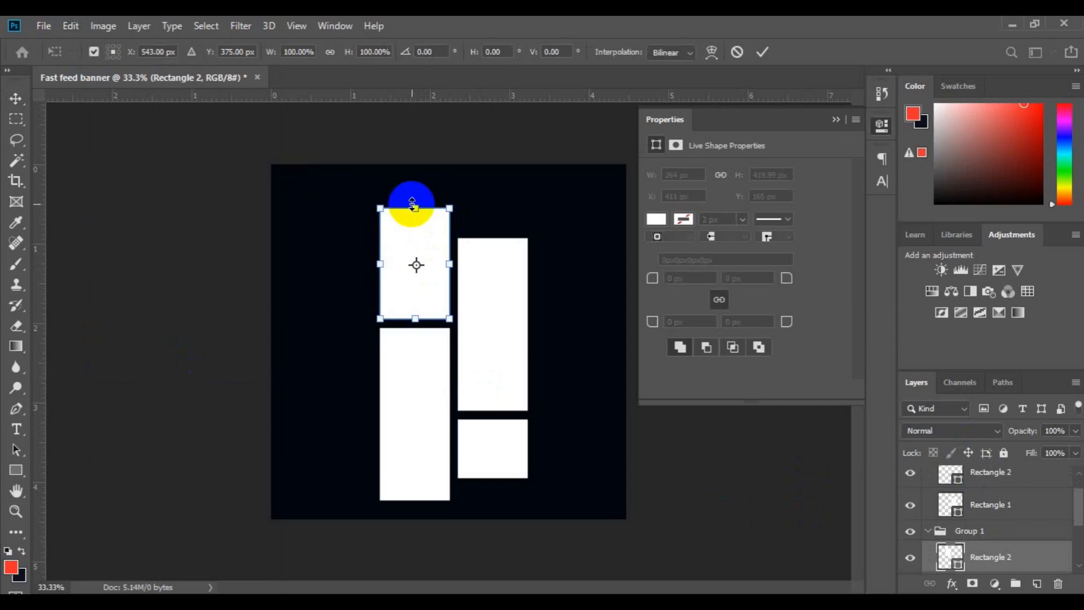
drag(412, 202, 411, 195)
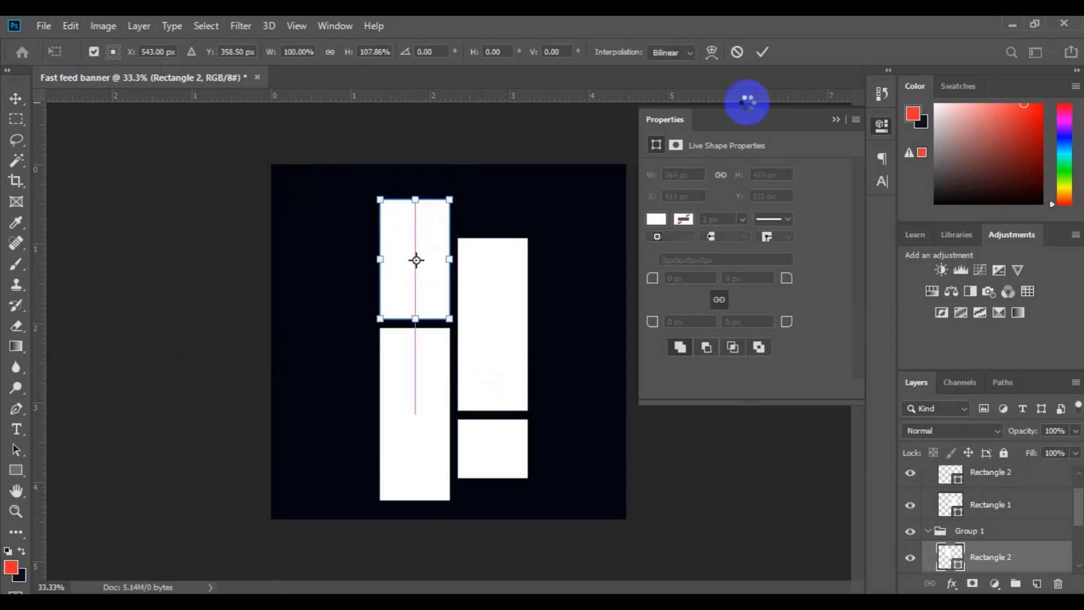
click(764, 54)
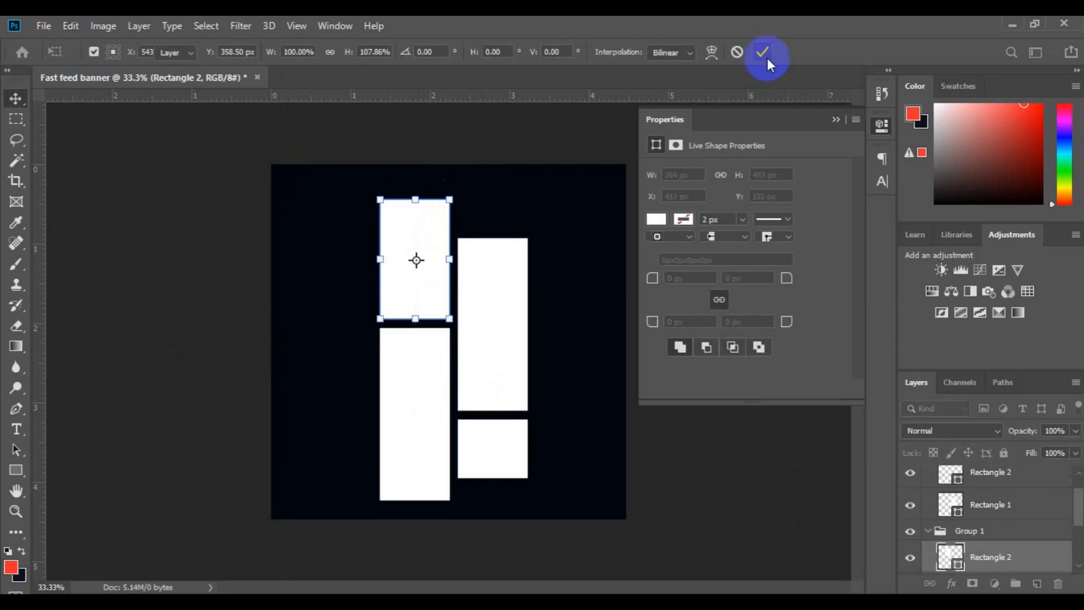
- Collapse Group 1 and Group 2 in the layer stack
click(963, 537)
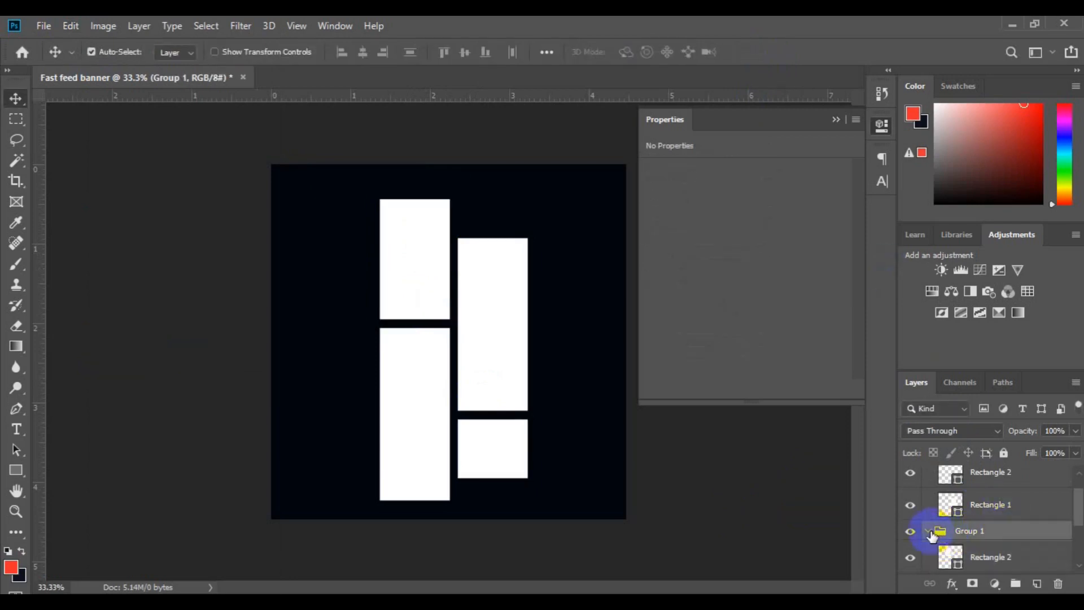
click(928, 530)
scroll(987, 508, up, 1)
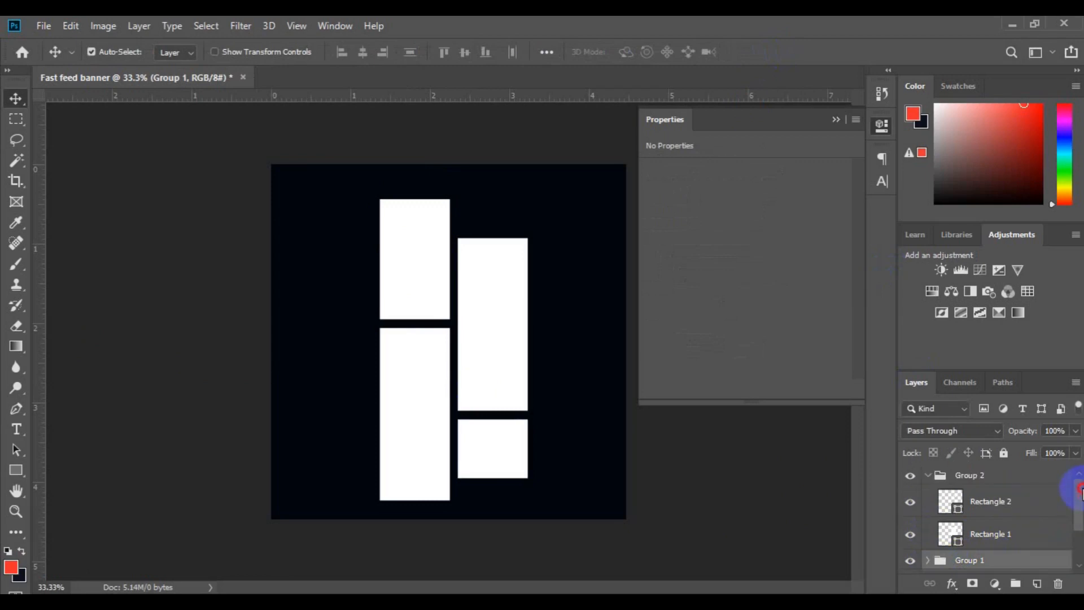
click(927, 475)
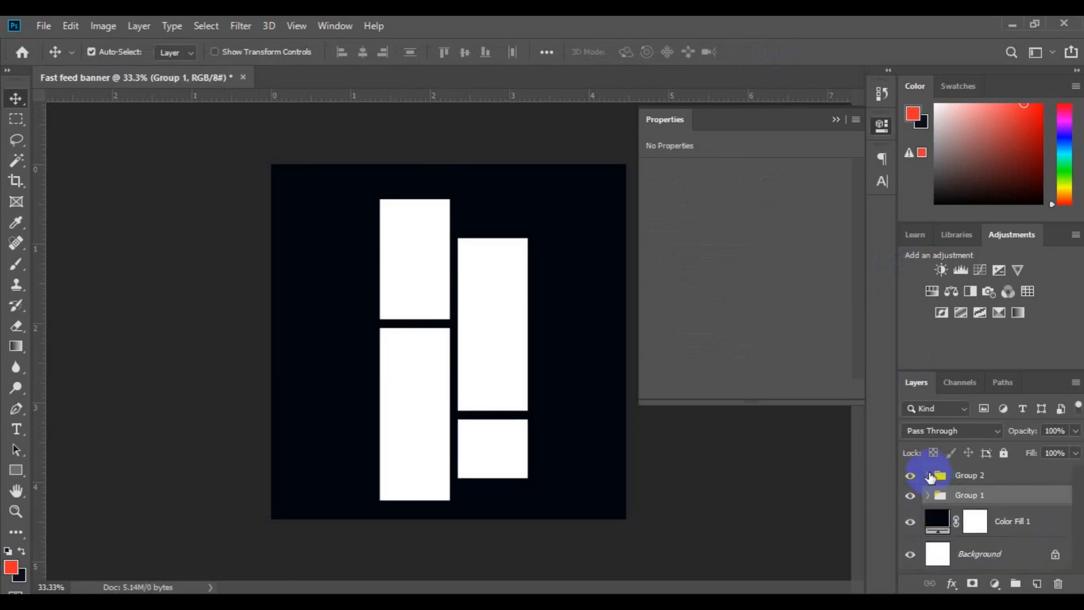
- Draw a rectangle about 243 by 210 px directly above the Color Fill 1 layer, overlapping the right side of the second column's tall rectangle
click(1007, 524)
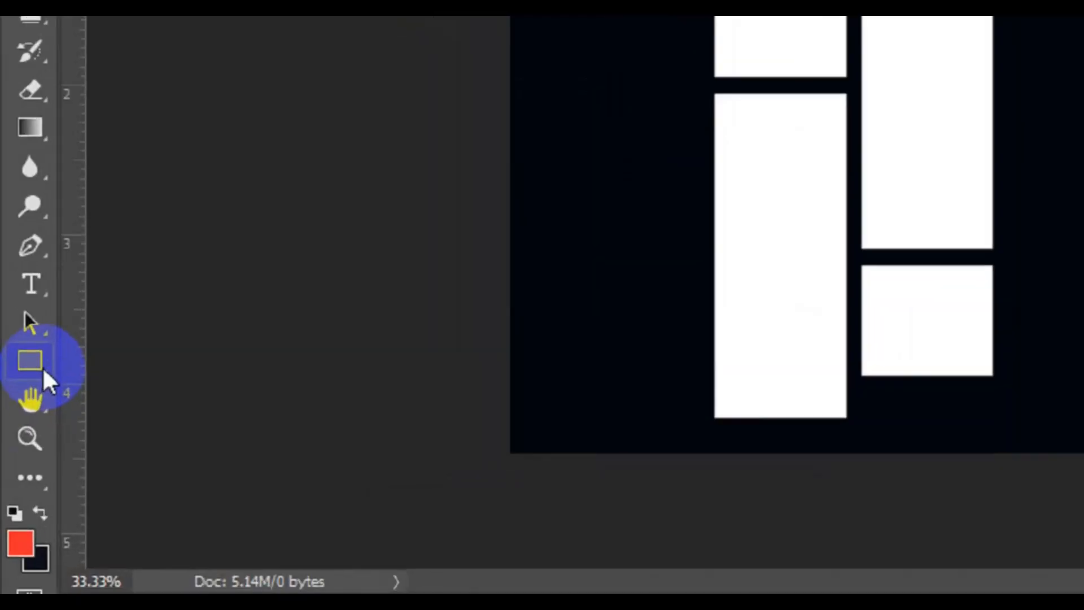
click(22, 473)
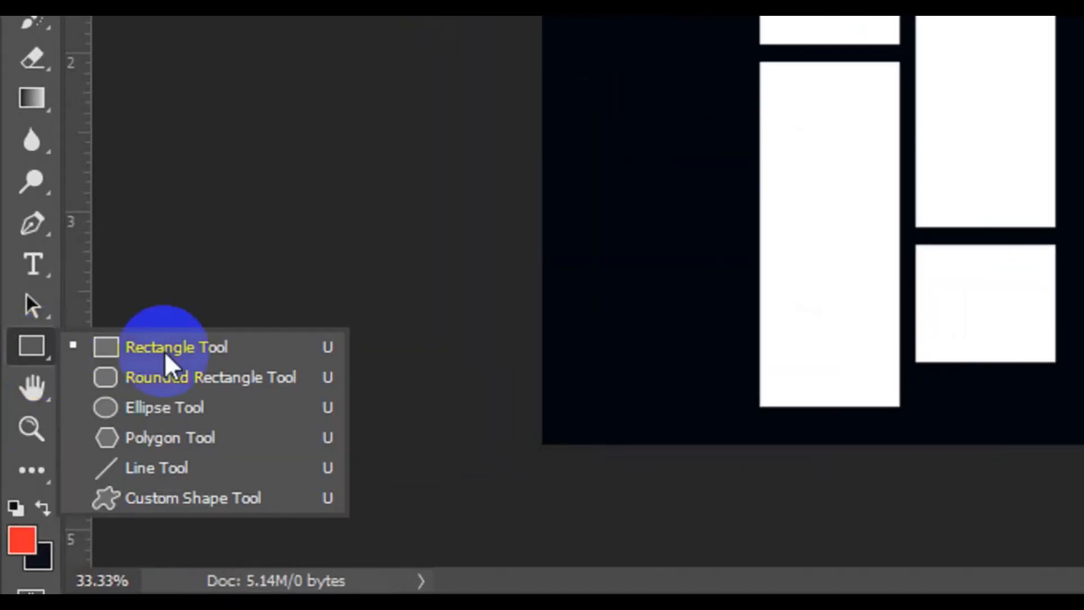
click(179, 348)
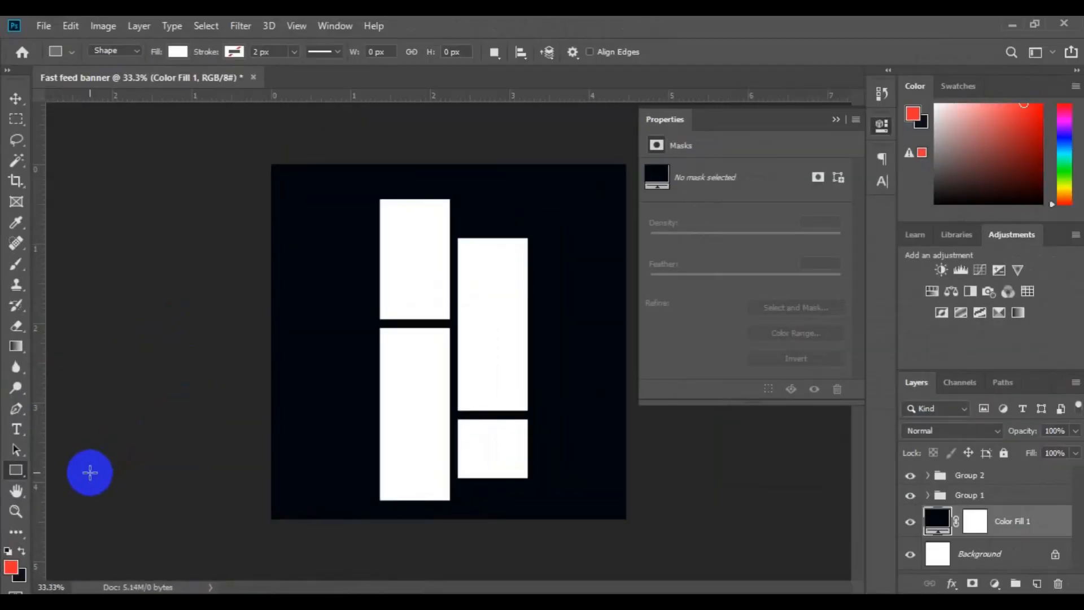
click(513, 322)
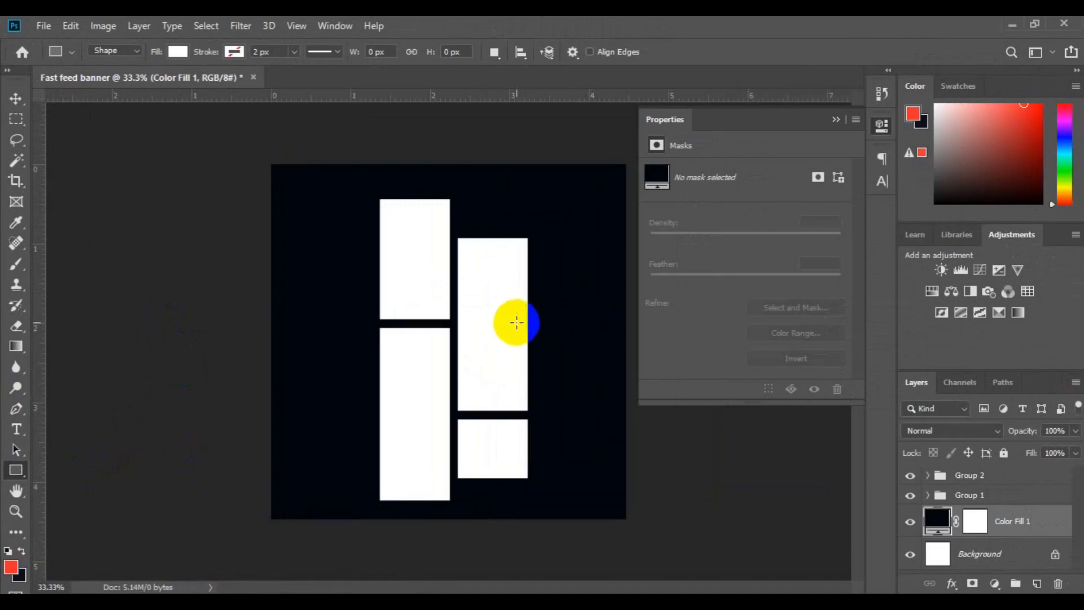
drag(516, 322, 580, 377)
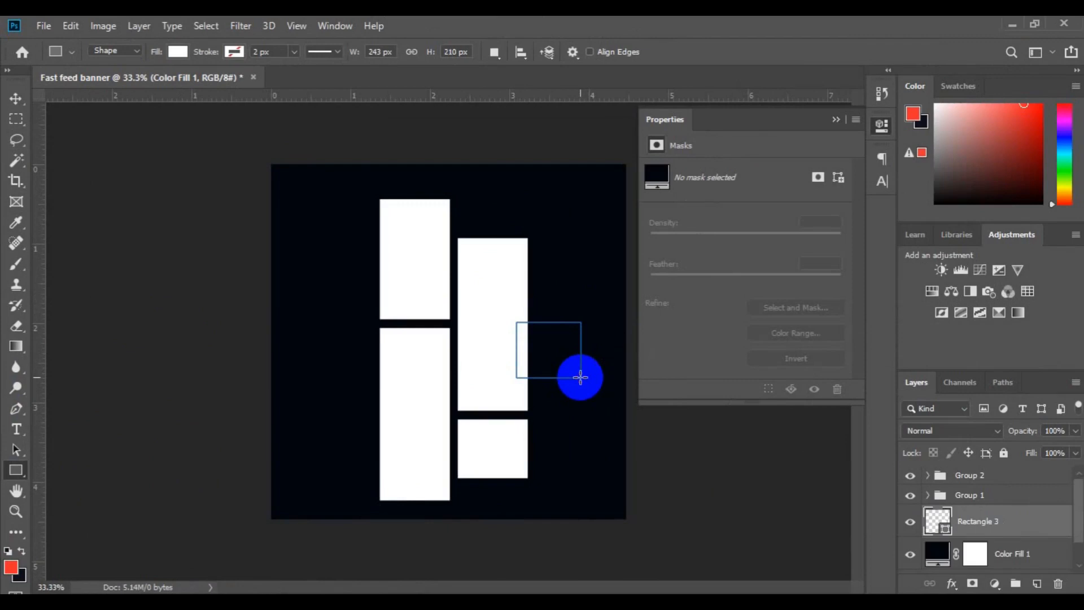
key(v)
click(967, 496)
click(937, 518)
click(557, 365)
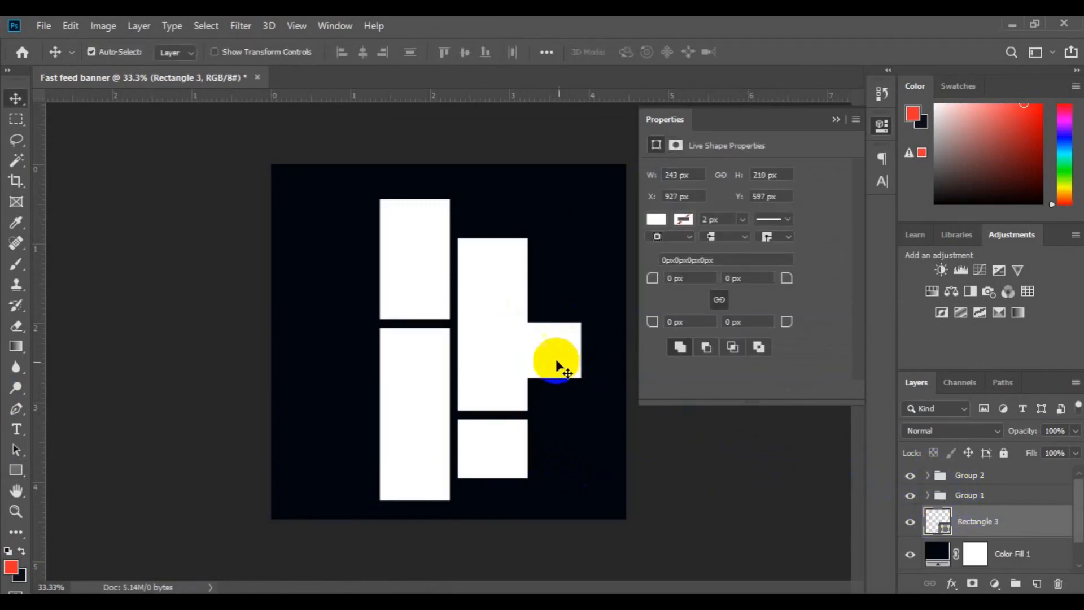
- Change Rectangle 3's fill to the dark brown-grey colour 3c3434
click(938, 520)
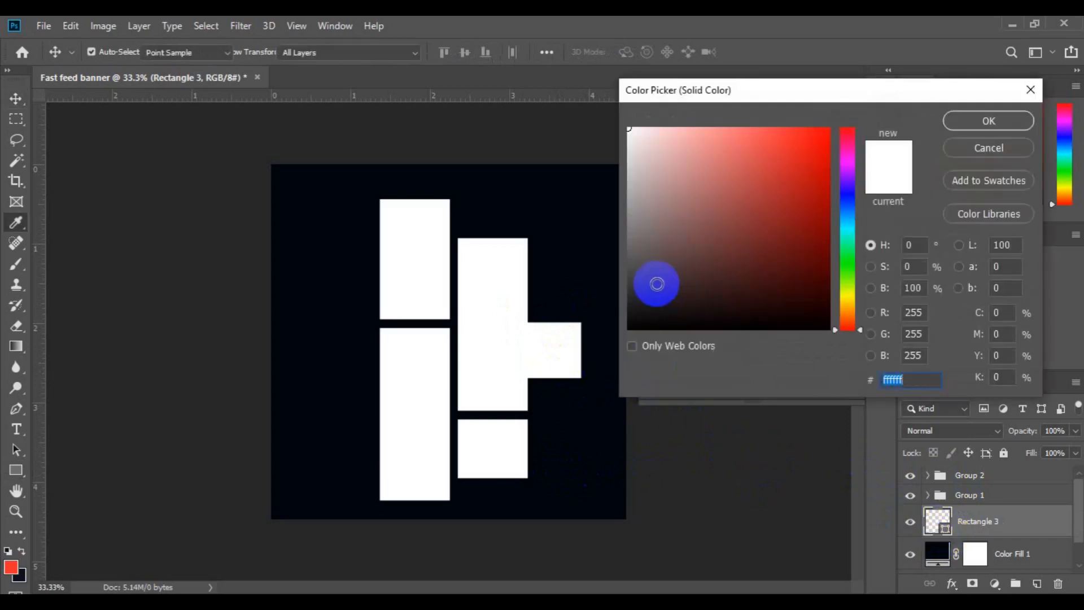
click(655, 282)
click(888, 176)
click(955, 121)
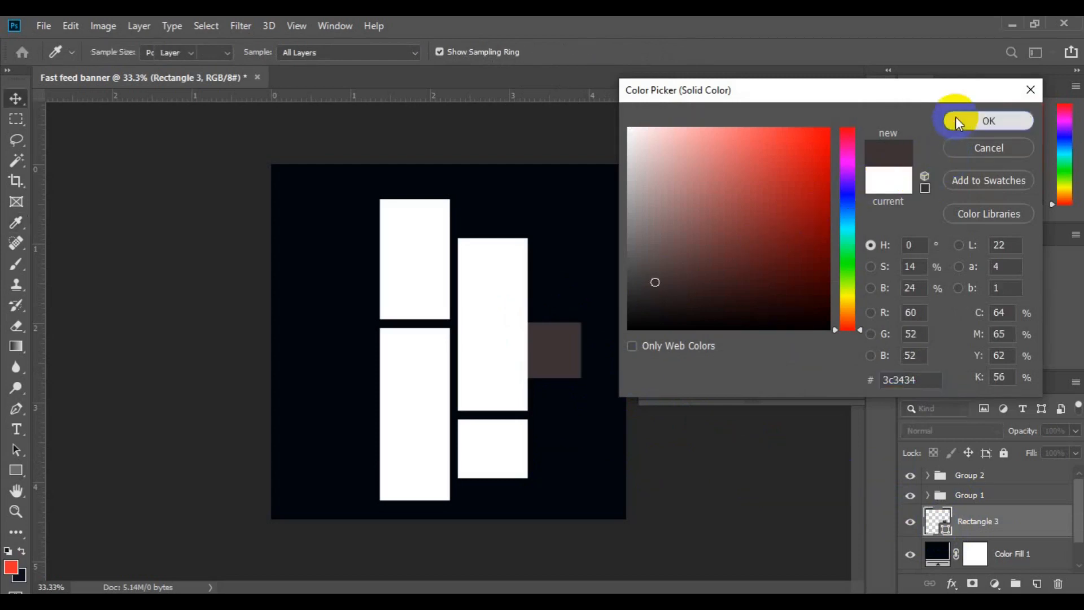
key(v)
click(479, 389)
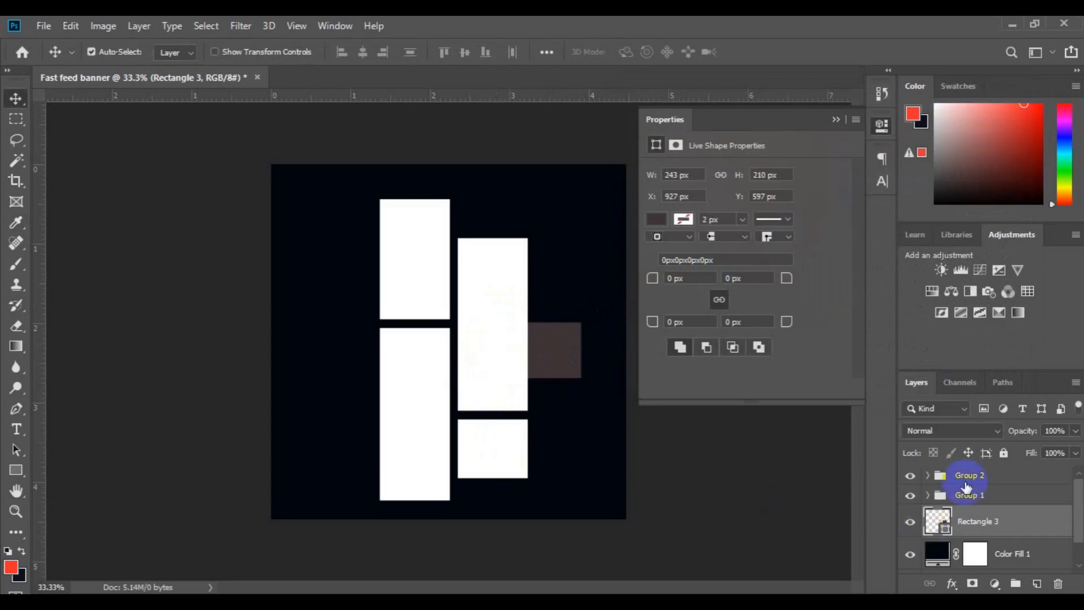
- Select Group 2 together with Rectangle 3 and align their vertical centers
click(910, 481)
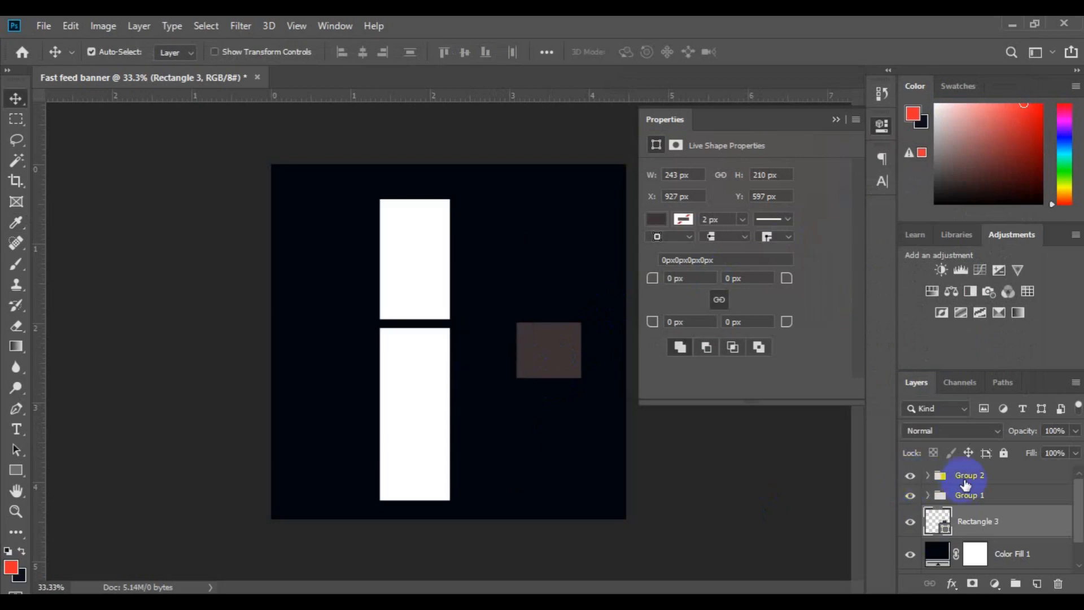
ctrl+click(973, 479)
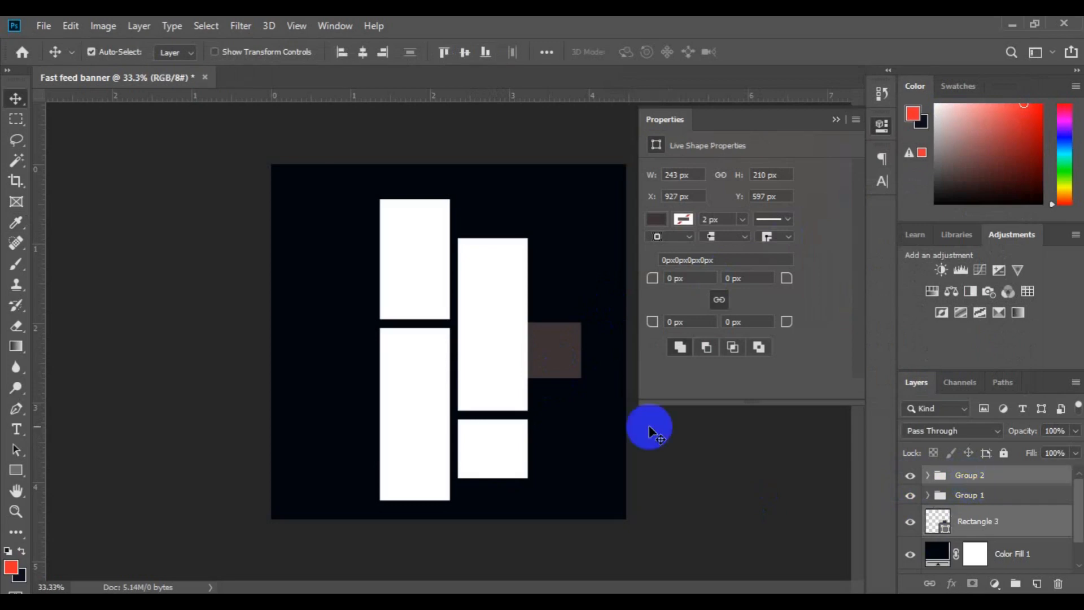
click(464, 53)
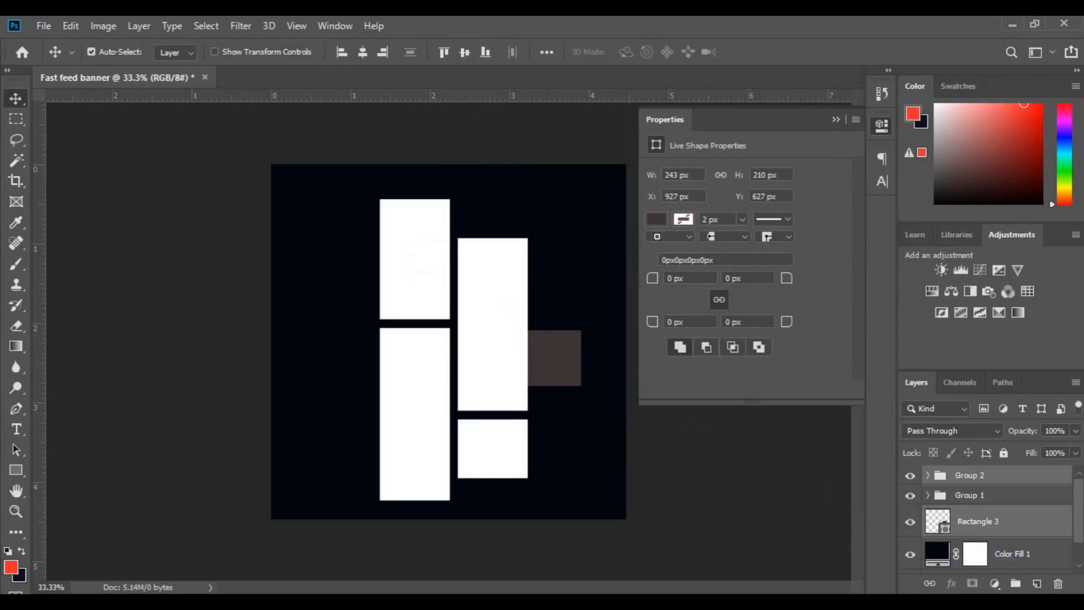
- Ungroup Group 2 and Group 1 into separate rectangle layers
click(998, 520)
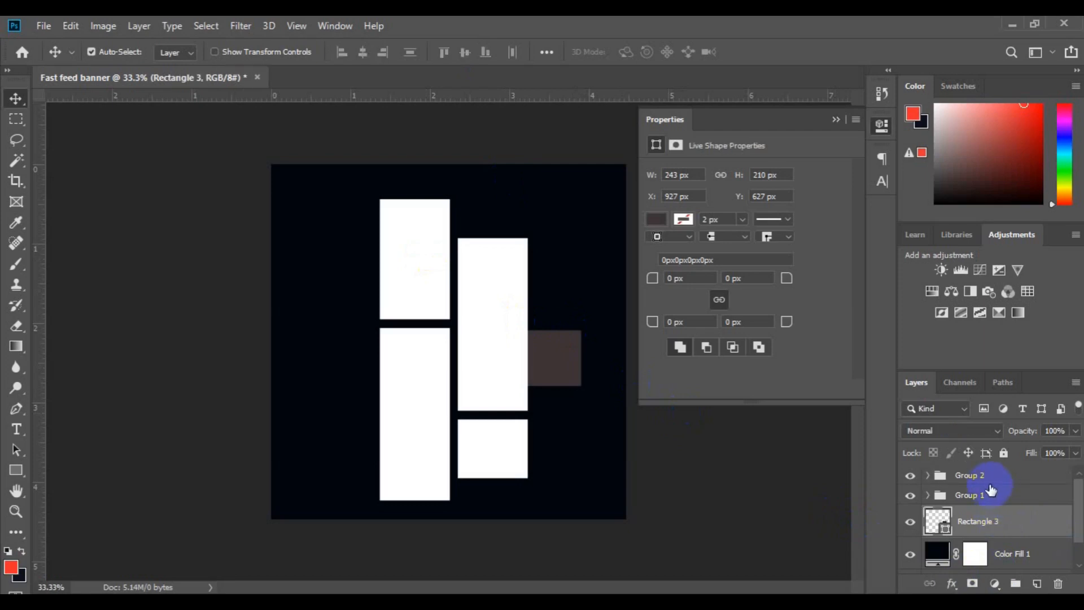
click(975, 480)
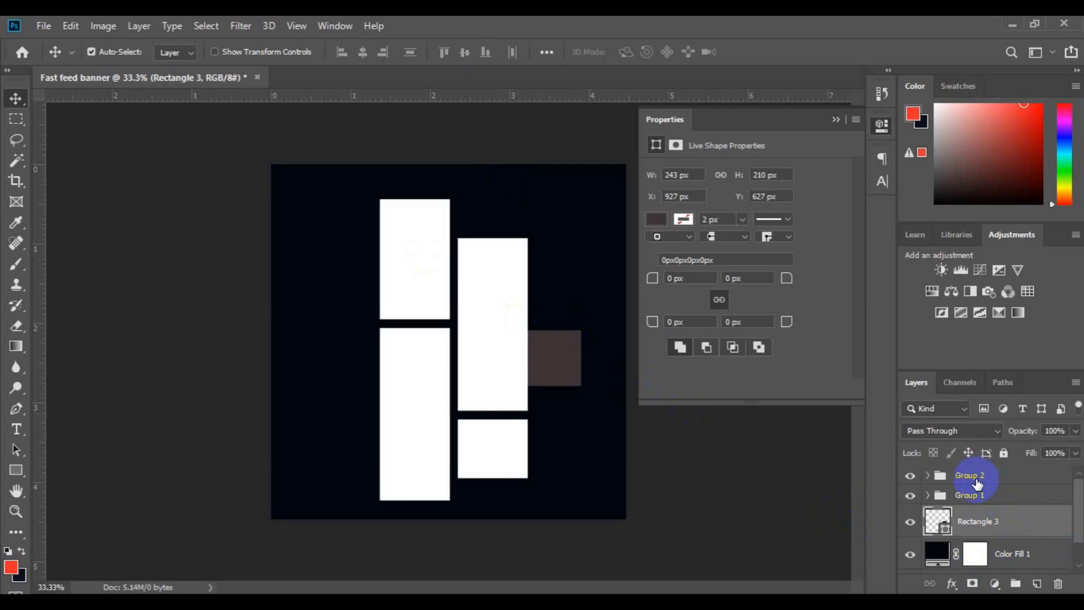
right_click(976, 483)
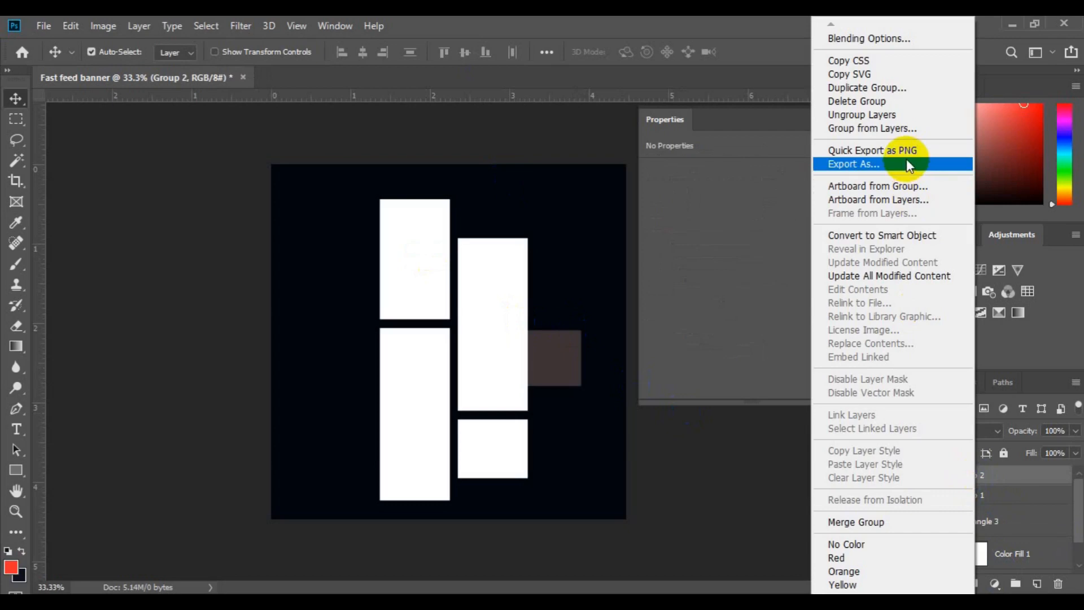
click(894, 112)
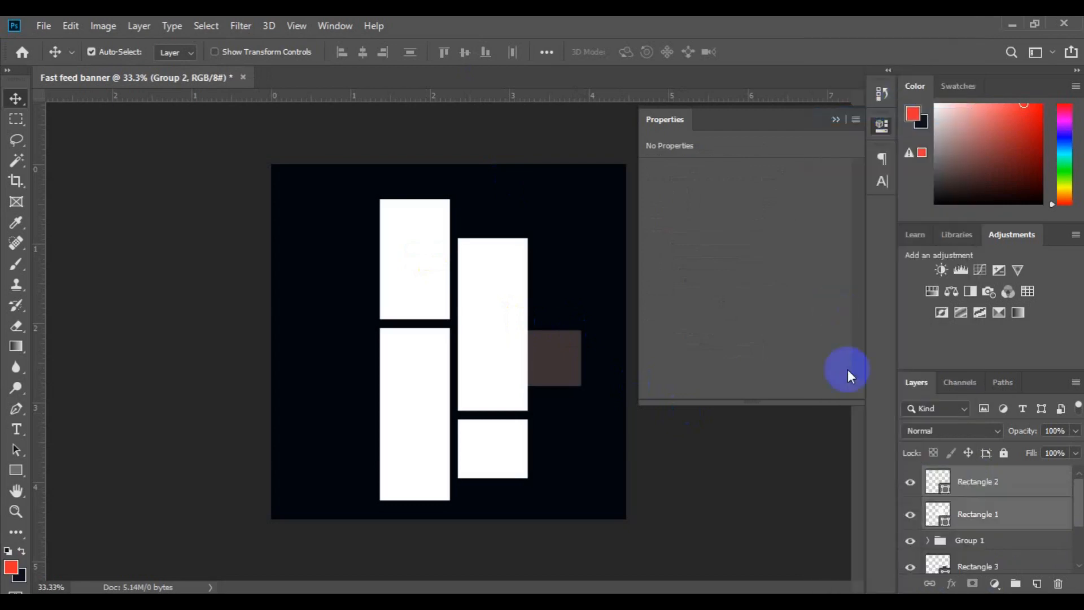
click(980, 543)
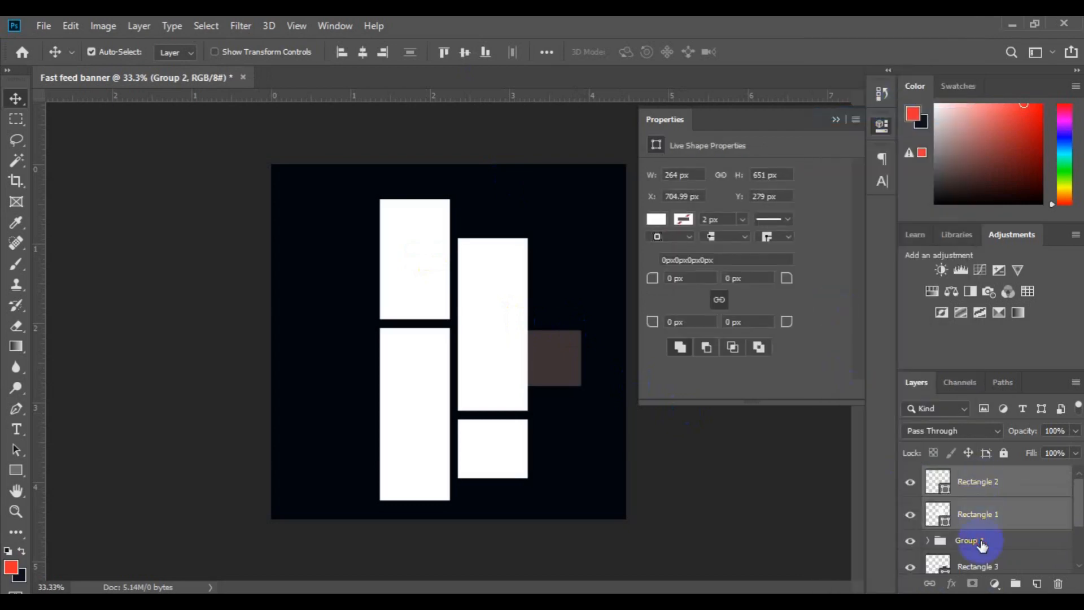
right_click(982, 543)
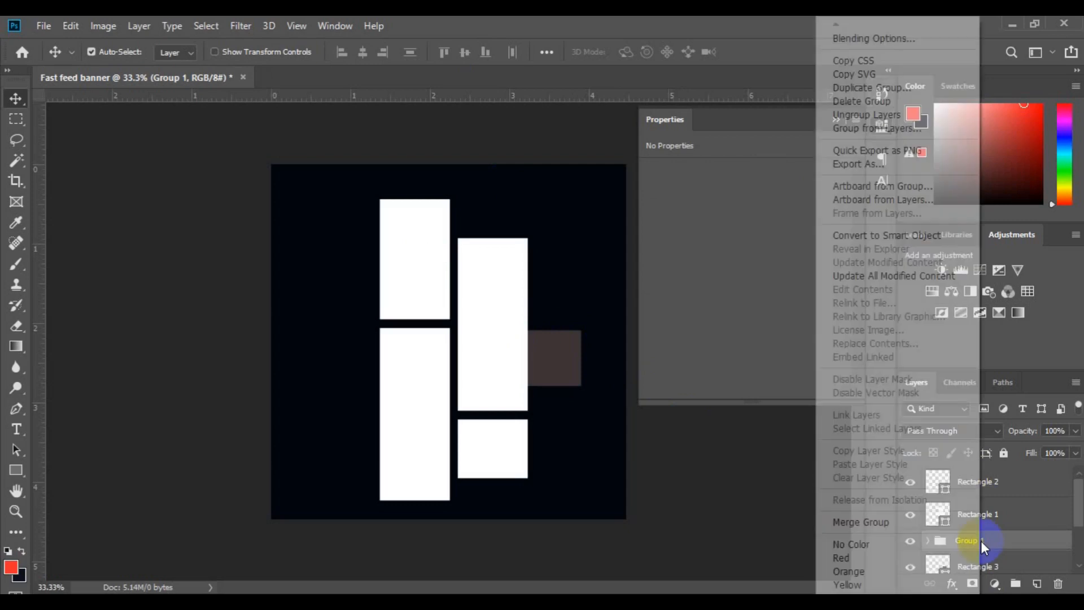
click(867, 115)
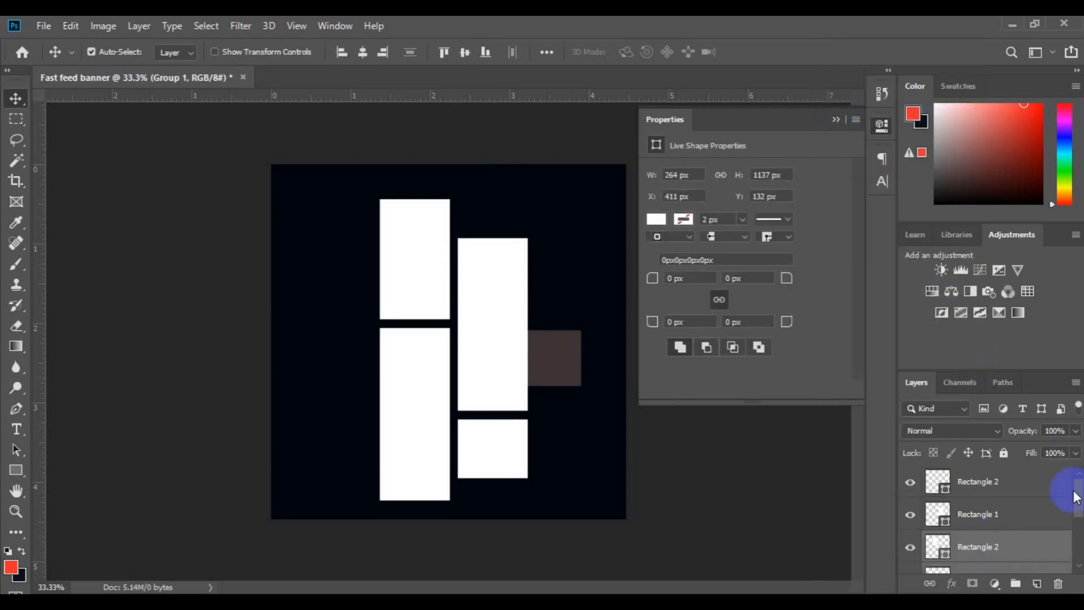
- Select all the rectangle layers from Rectangle 3 up to the topmost Rectangle 2
drag(1078, 493, 1078, 530)
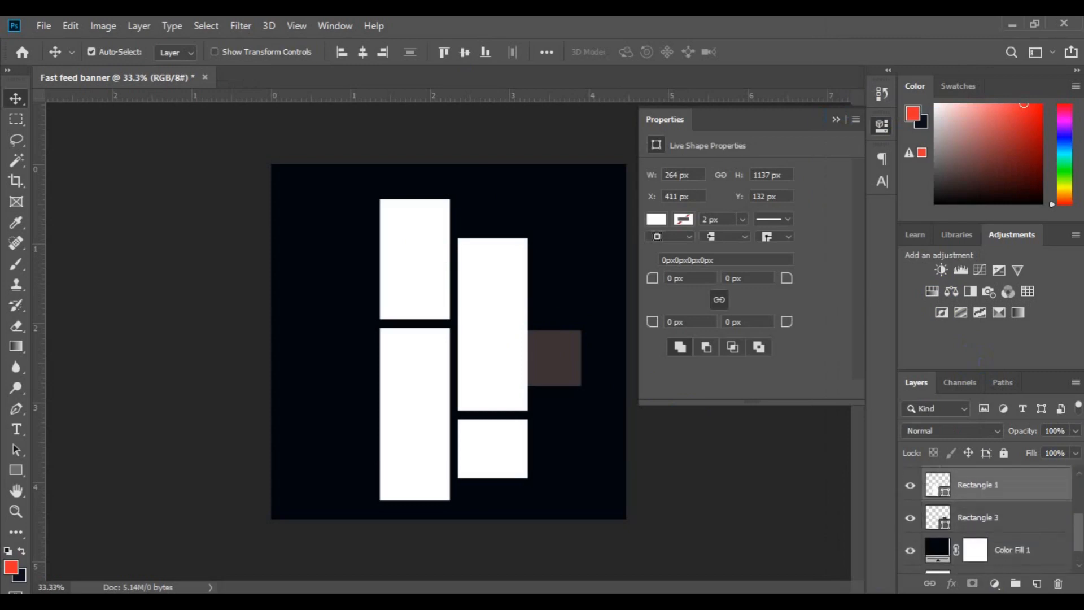
click(1025, 530)
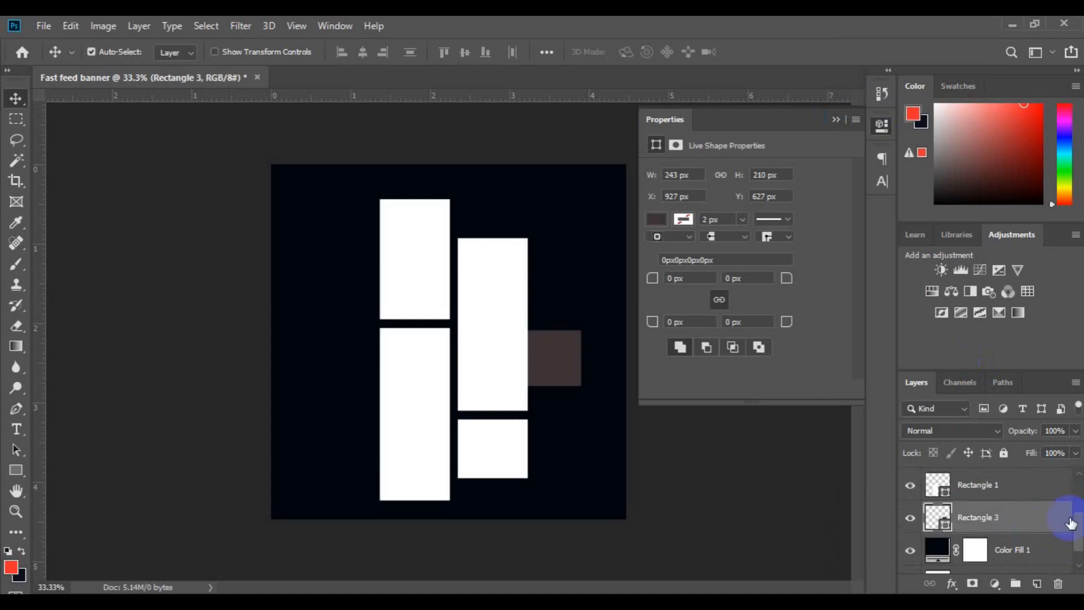
drag(1079, 531, 1078, 460)
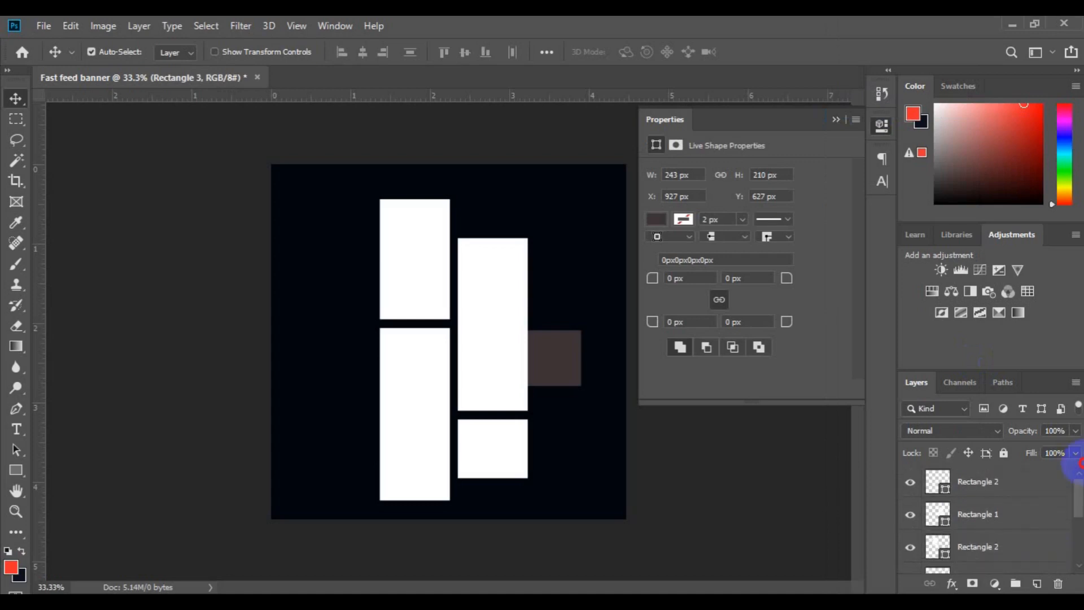
shift+click(1002, 485)
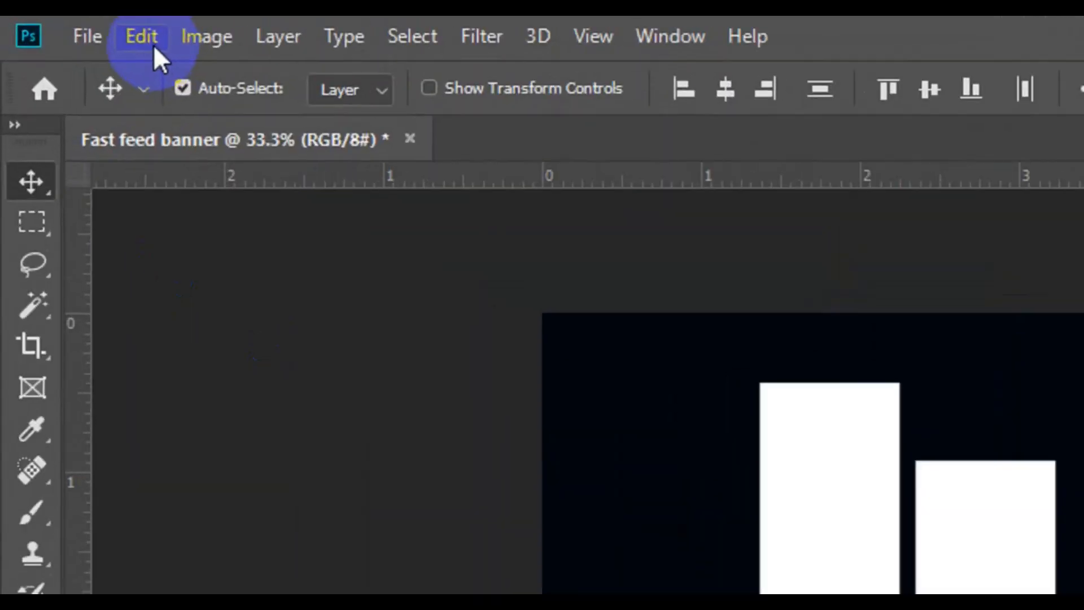
- Skew the selected rectangles horizontally so they lean to the right, and shift them toward the banner's left side
click(75, 29)
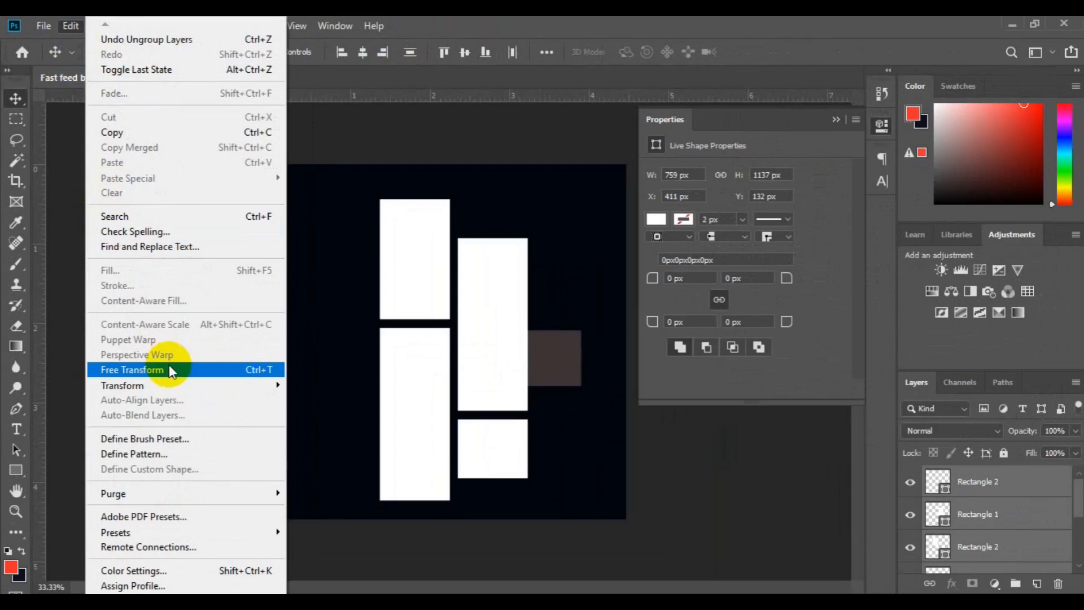
click(169, 376)
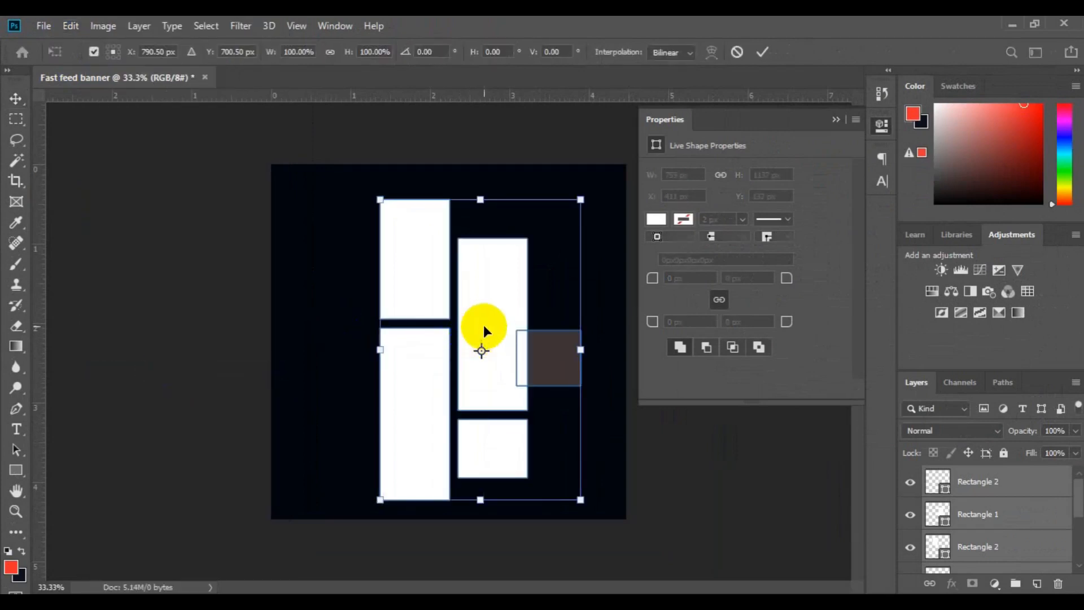
click(485, 235)
right_click(486, 236)
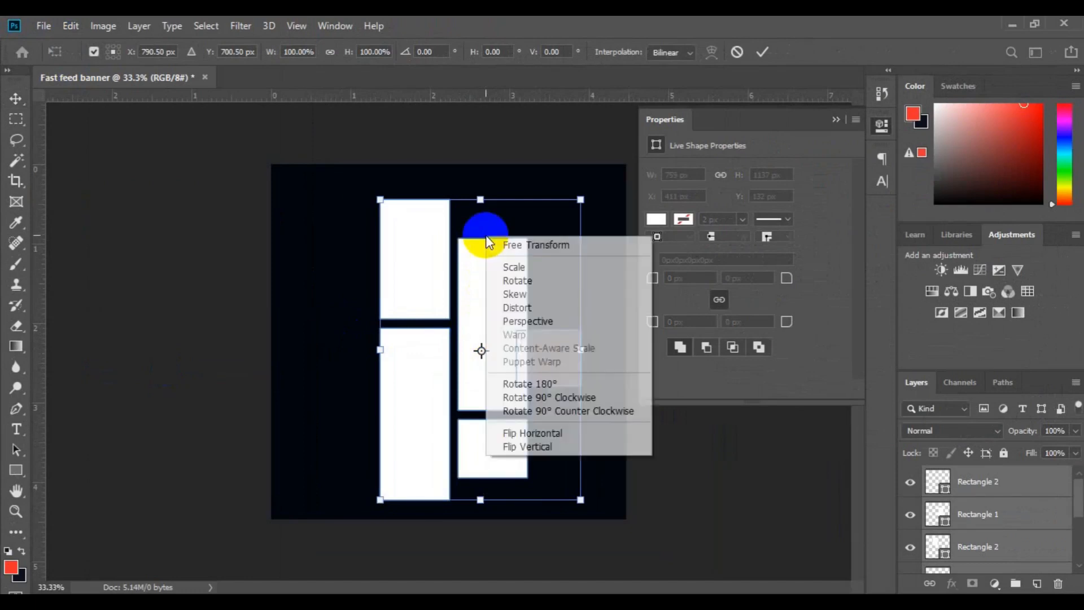
click(512, 294)
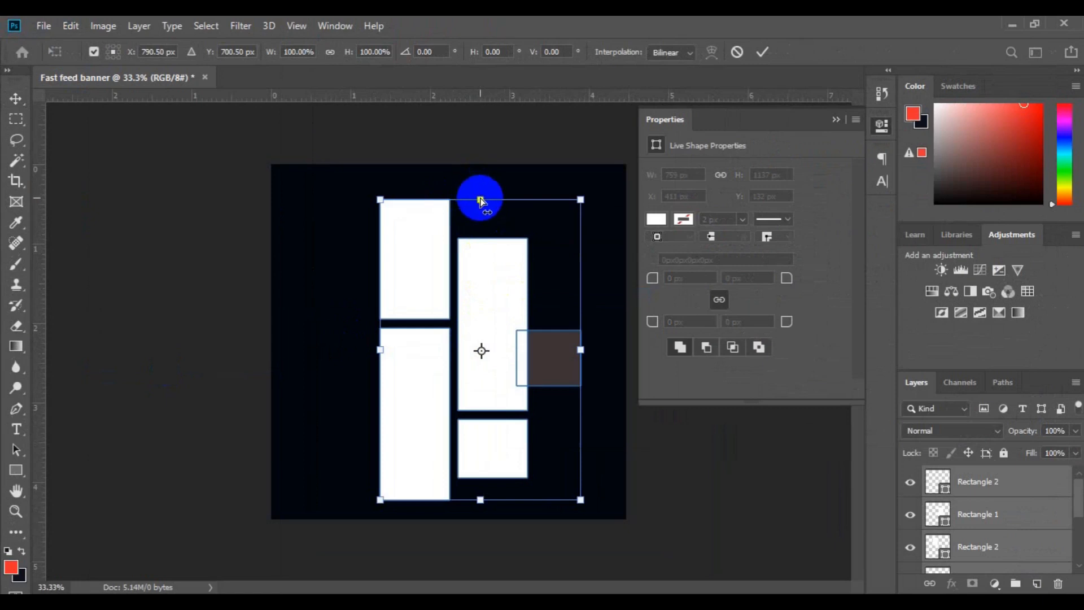
drag(486, 200, 533, 204)
drag(460, 348, 425, 343)
drag(497, 192, 502, 195)
key(Return)
- Enlarge the slanted rectangles to about 118.4% width and 110% height, and skew them slightly further to about -1.92°
key(ctrl+t)
drag(555, 476, 598, 506)
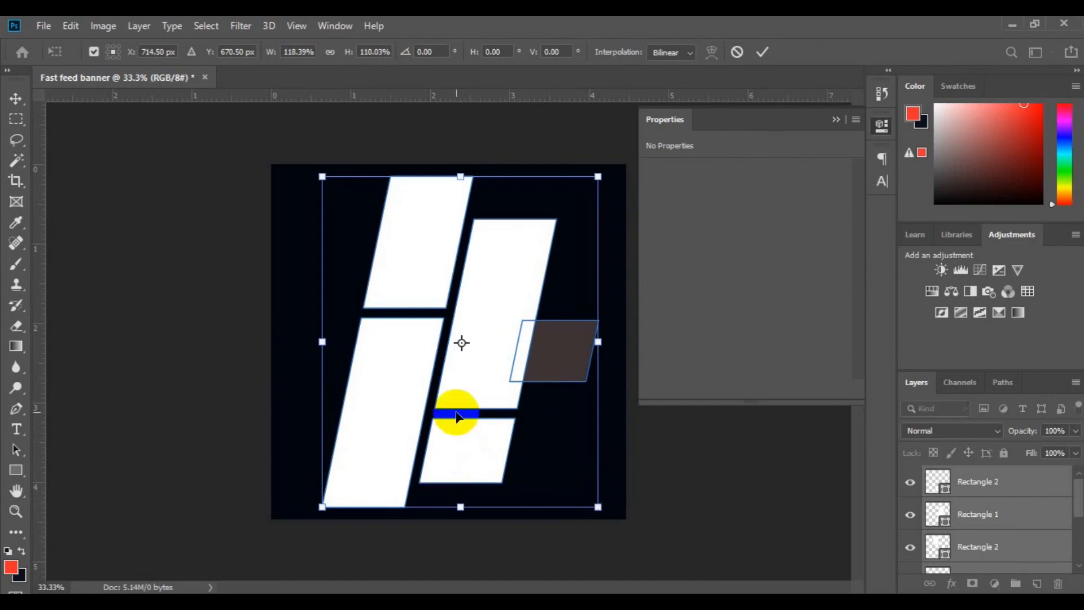
right_click(460, 412)
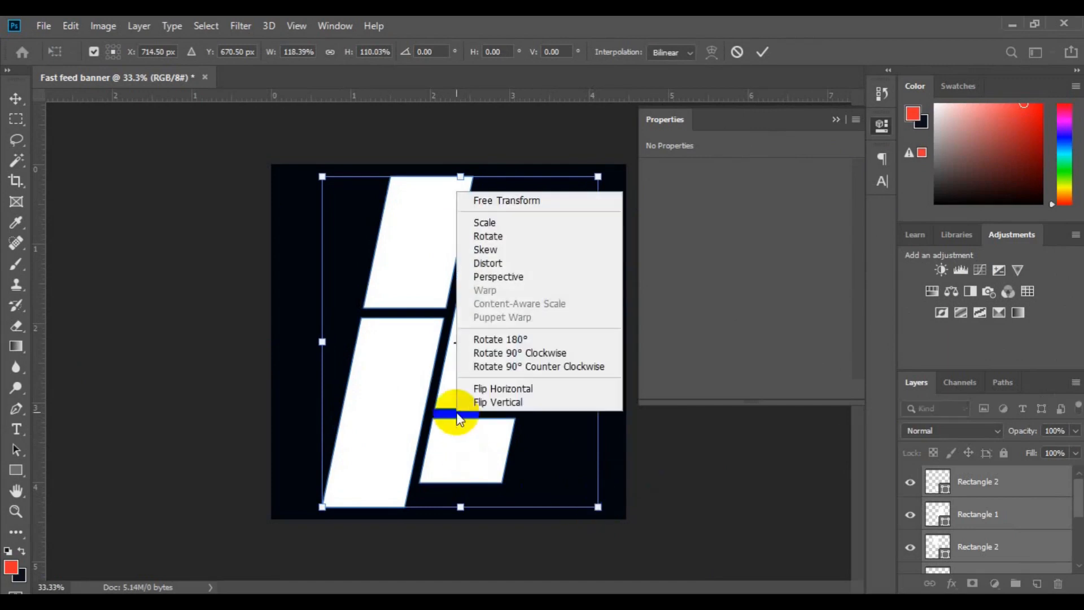
click(514, 254)
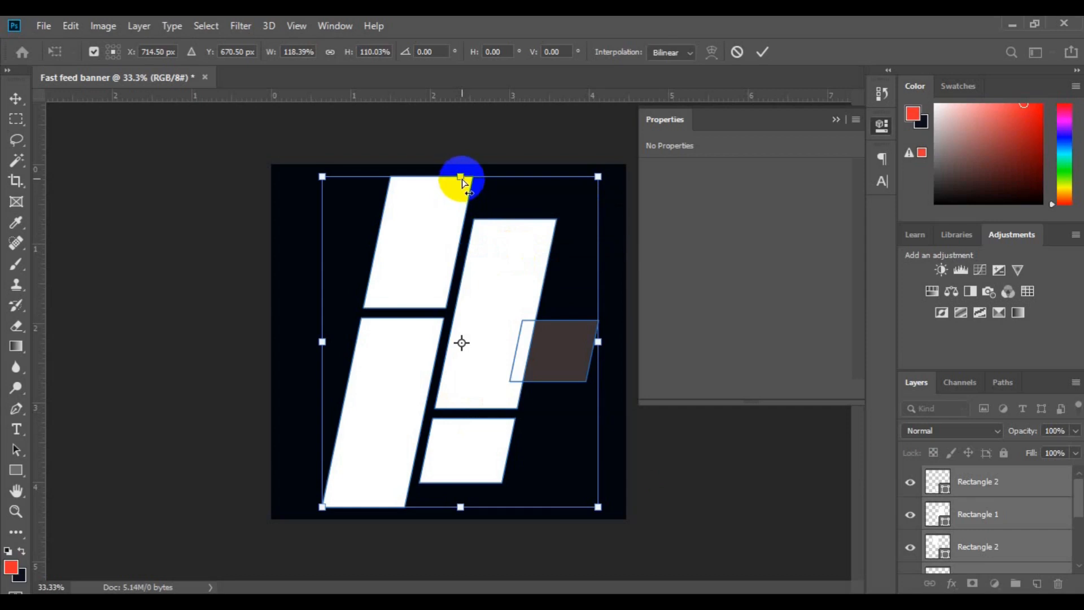
drag(467, 180, 476, 181)
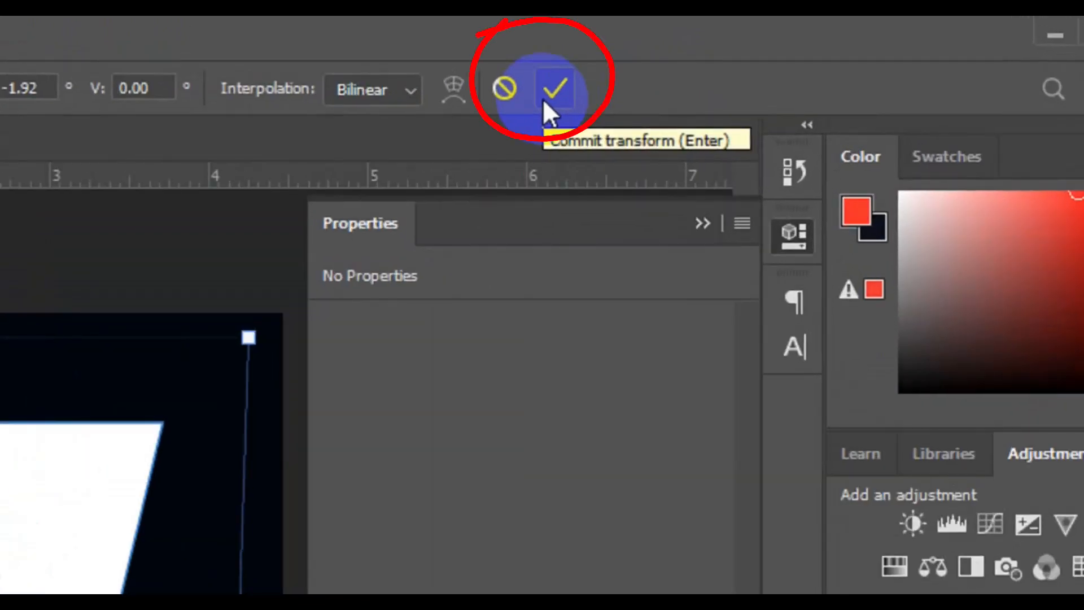
click(544, 98)
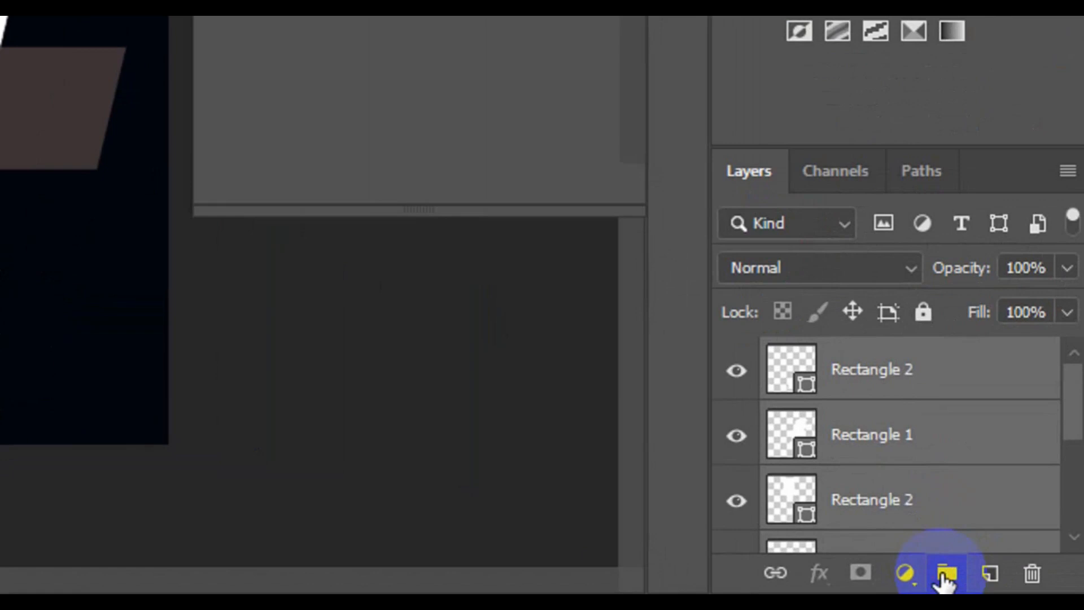
- Group the slanted rectangles and center the group horizontally and vertically on the canvas, clearing the selection
click(946, 575)
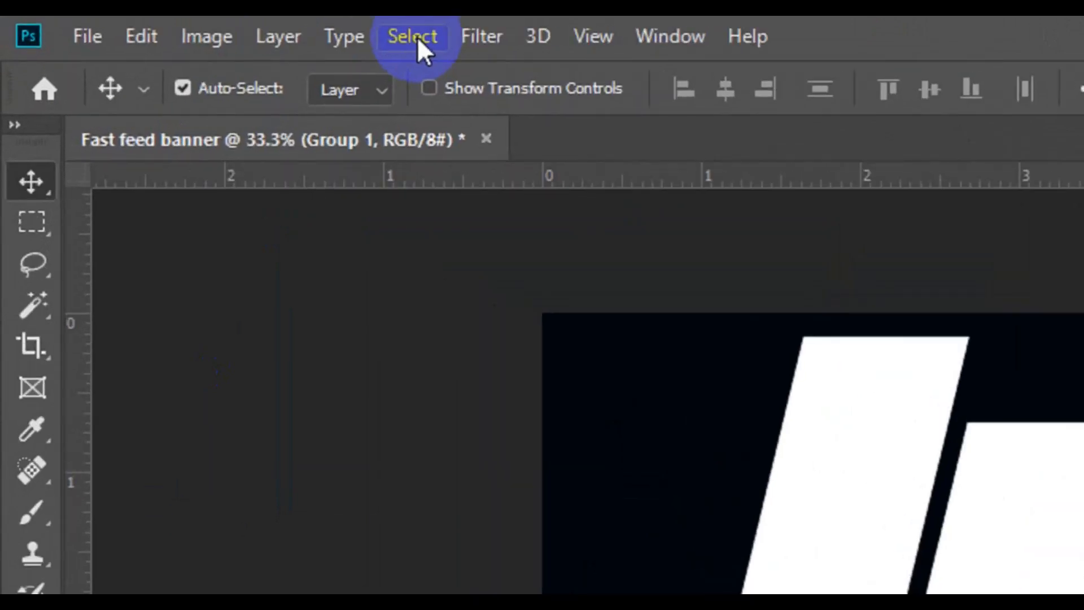
click(418, 36)
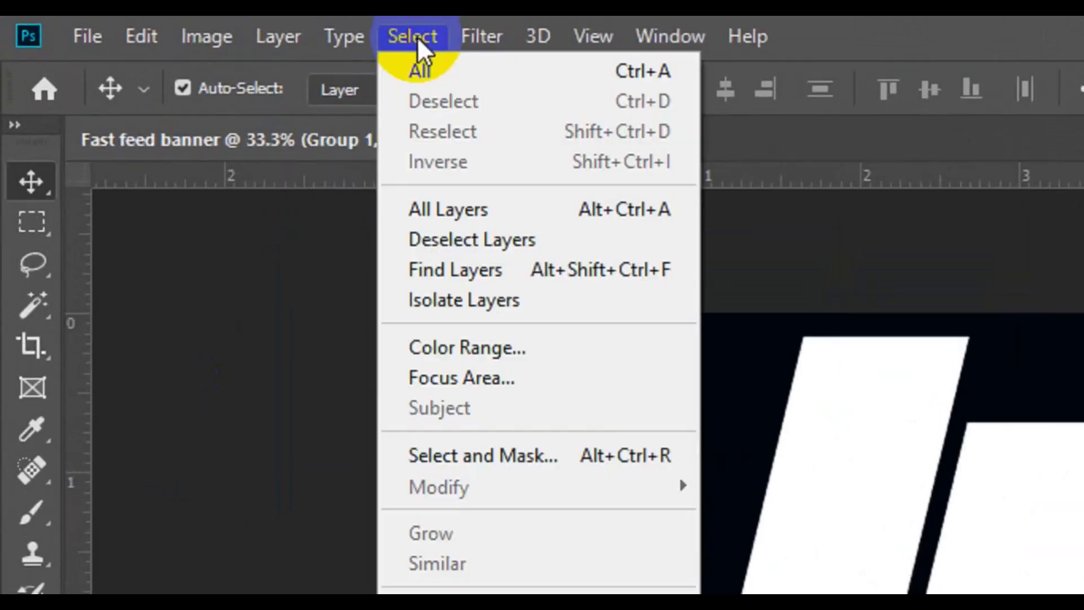
click(438, 74)
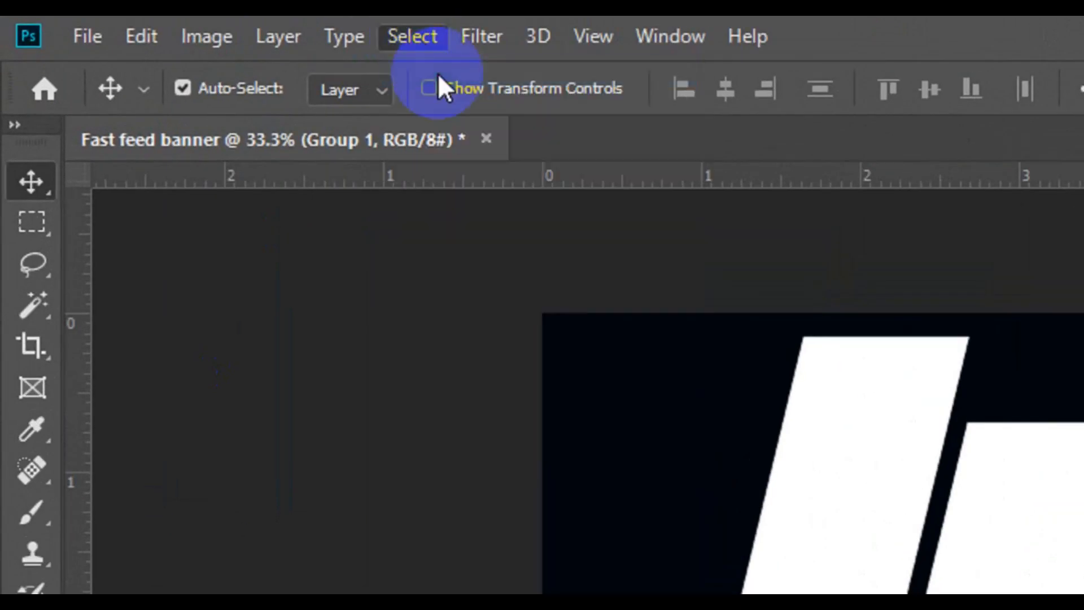
click(724, 90)
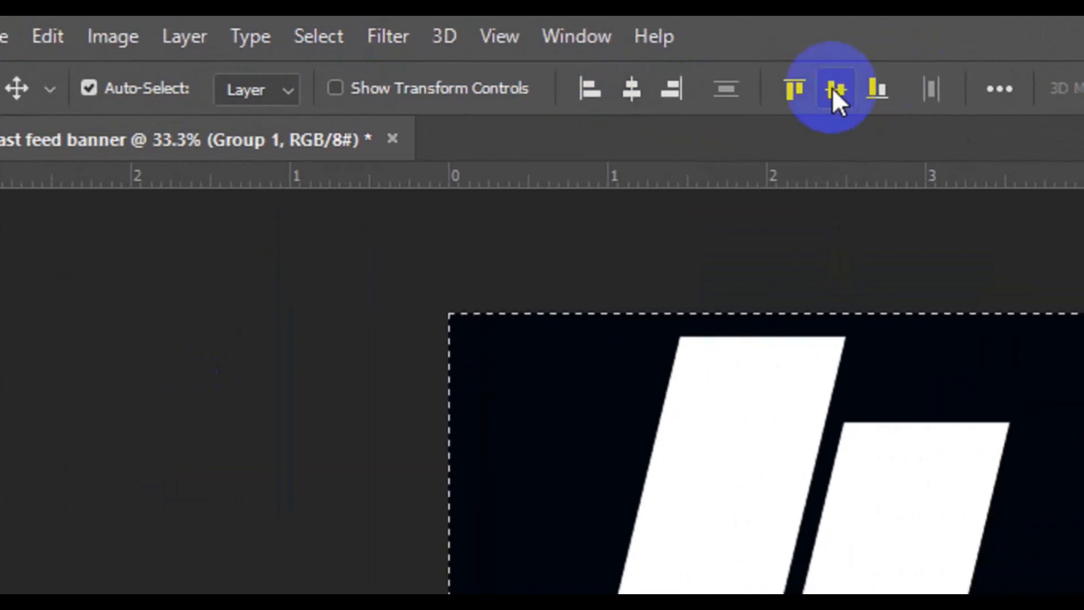
click(929, 89)
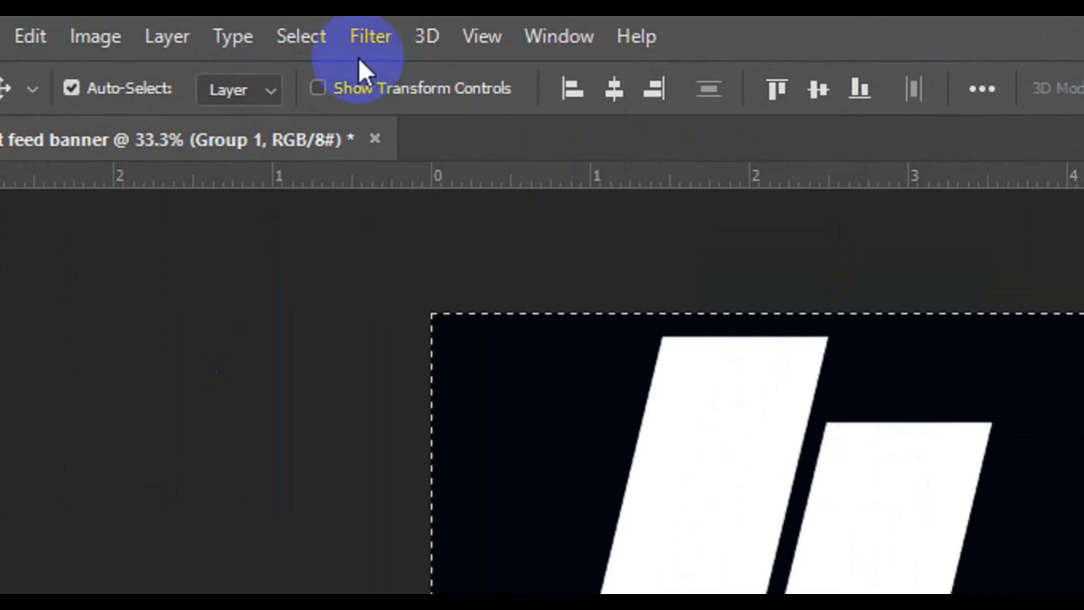
click(303, 42)
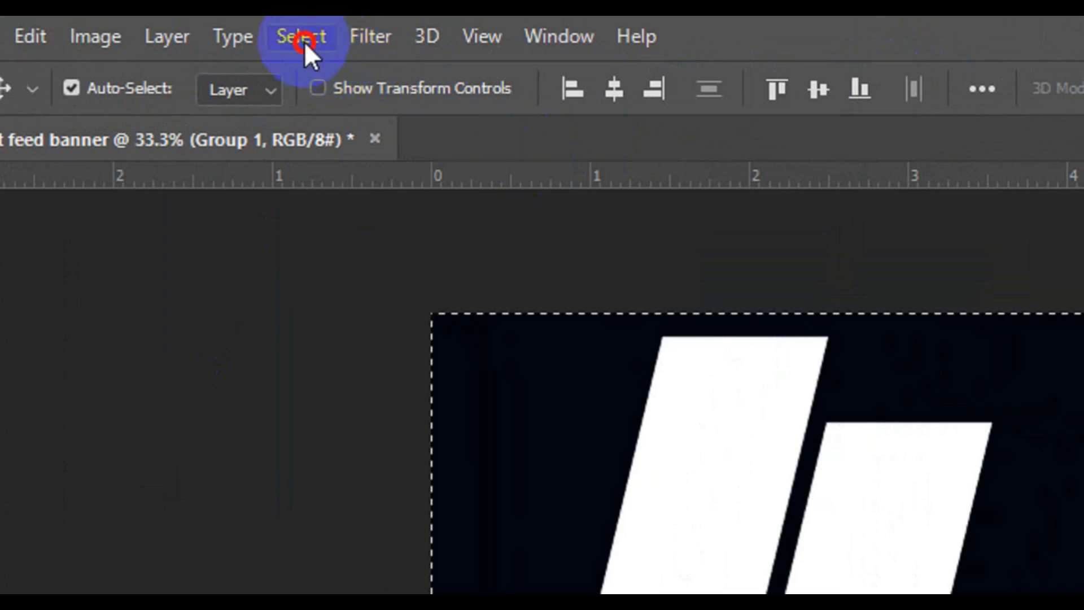
click(323, 100)
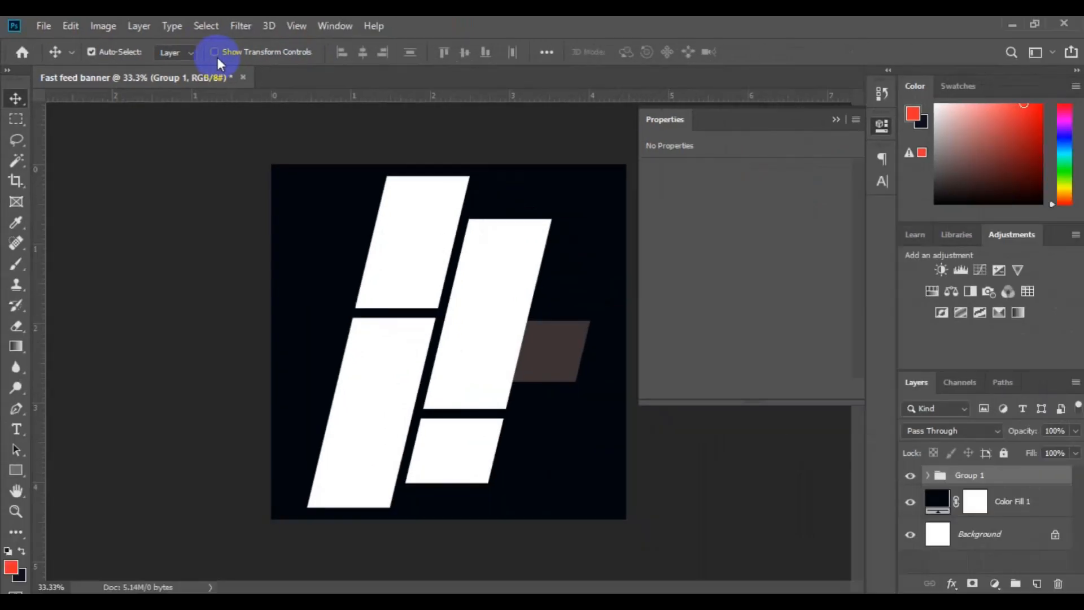
- Place the chicken 7 image as an embedded object directly above the lower-left rectangle, positioned over that shape
drag(245, 220, 368, 290)
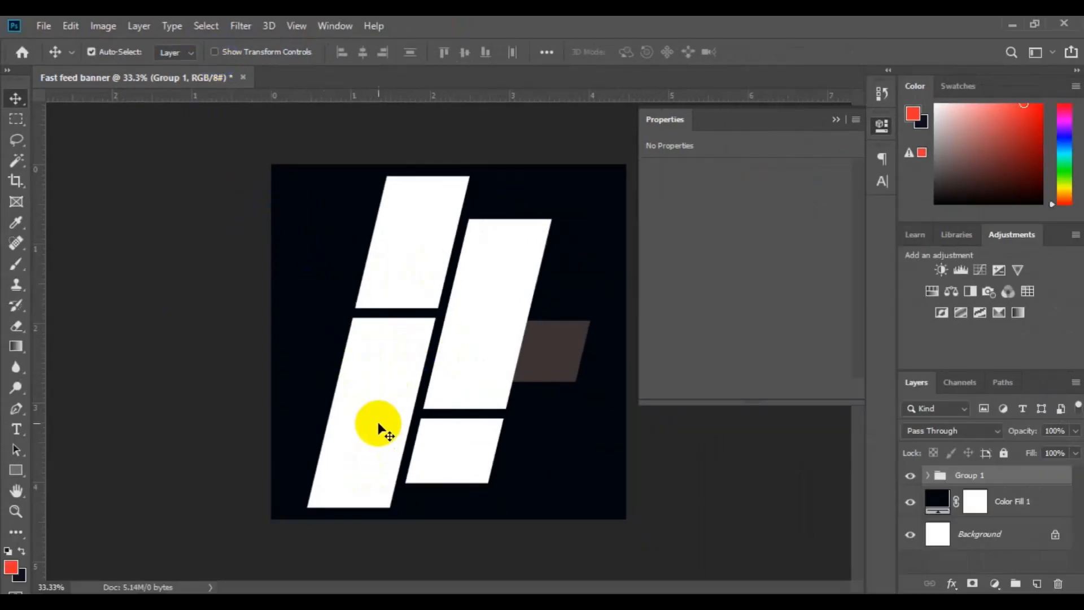
click(372, 442)
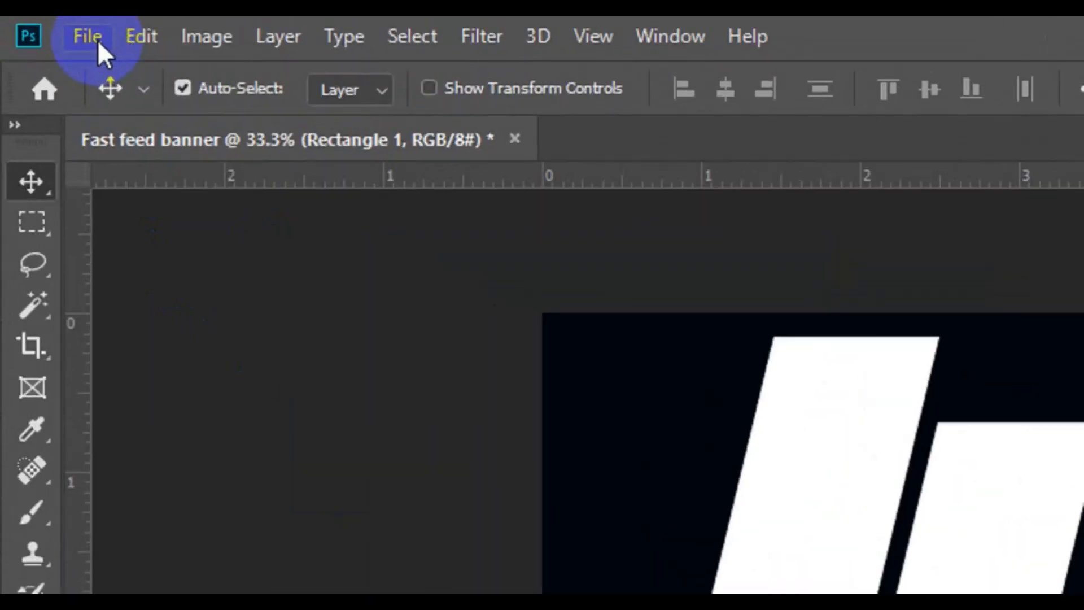
click(48, 28)
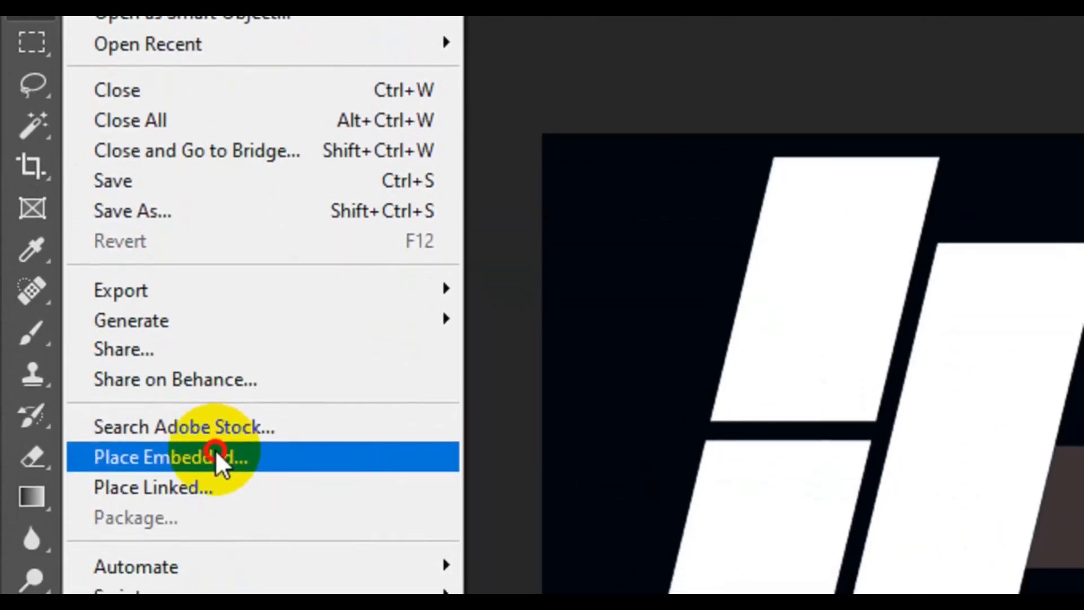
click(215, 455)
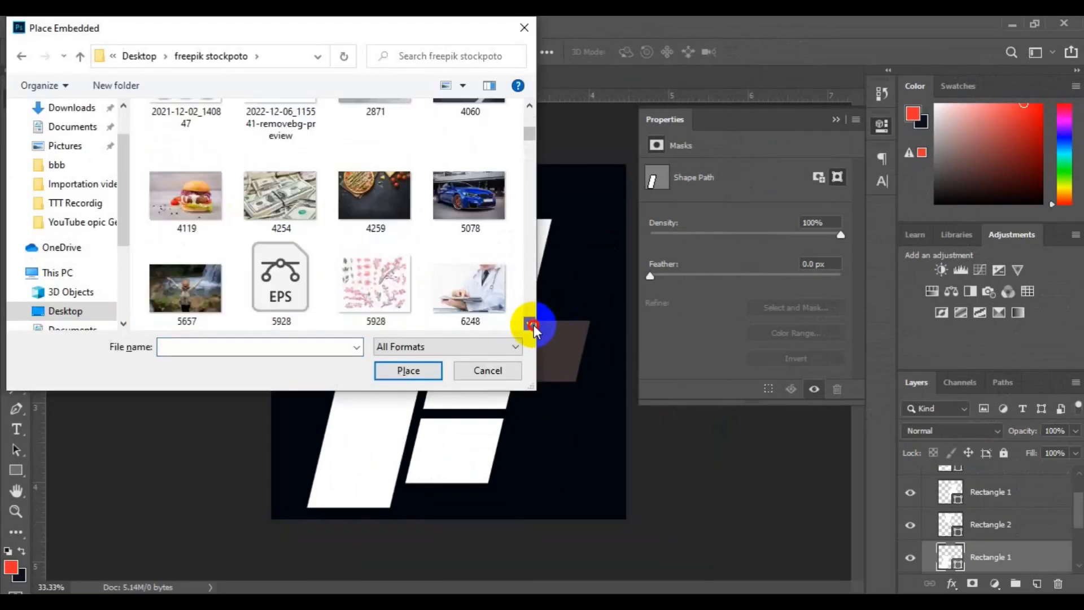
click(529, 324)
drag(530, 134, 524, 191)
click(280, 243)
click(405, 368)
drag(414, 401, 449, 484)
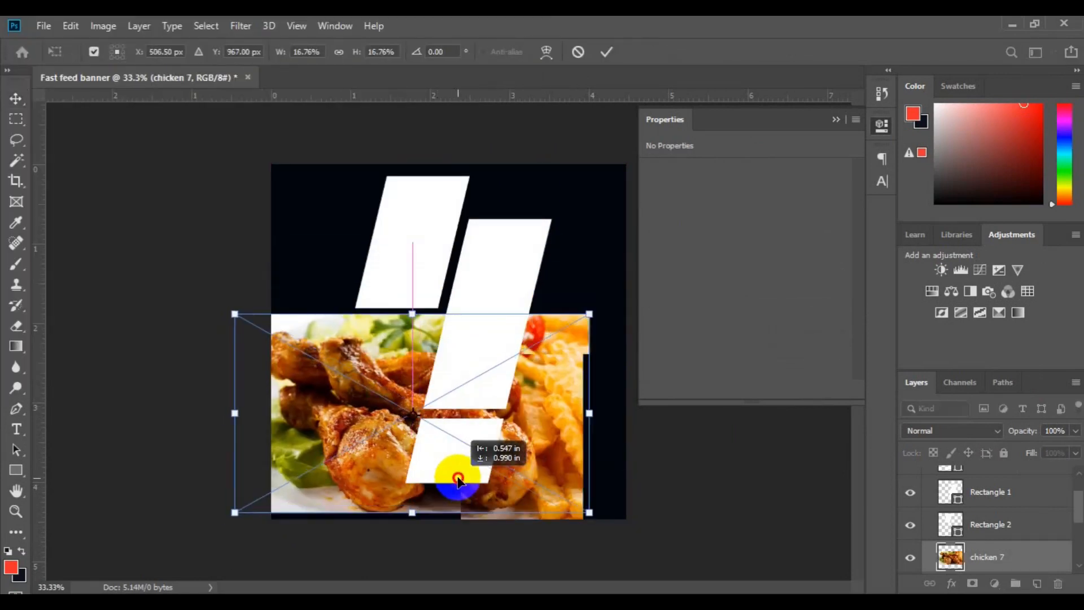
click(653, 133)
click(606, 52)
- Clip the chicken 7 image to the lower-left rectangle and adjust its position inside the shape
right_click(1004, 557)
click(880, 361)
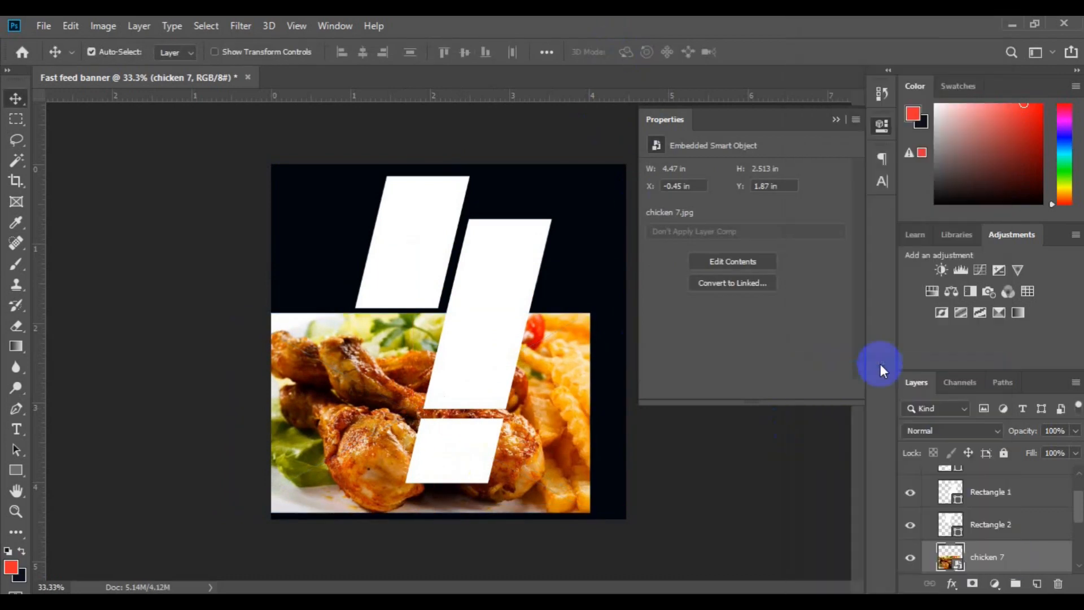
drag(399, 441, 393, 432)
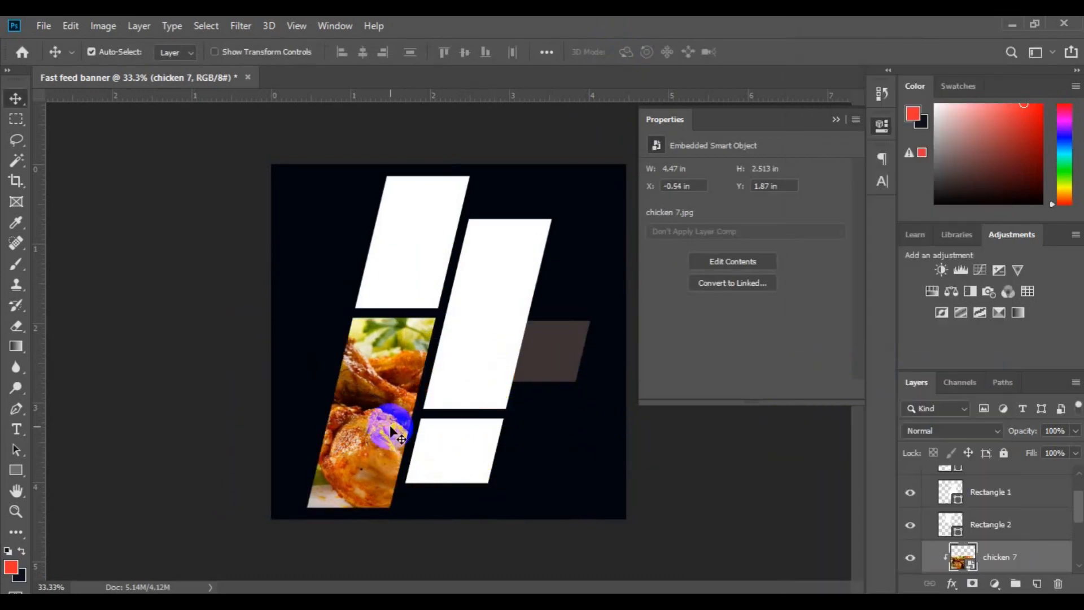
- Place the chef image as an embedded object above the small lower-right rectangle and move it over that shape
click(459, 436)
click(43, 26)
click(148, 321)
drag(530, 322, 530, 320)
click(469, 158)
click(408, 371)
drag(616, 445, 484, 476)
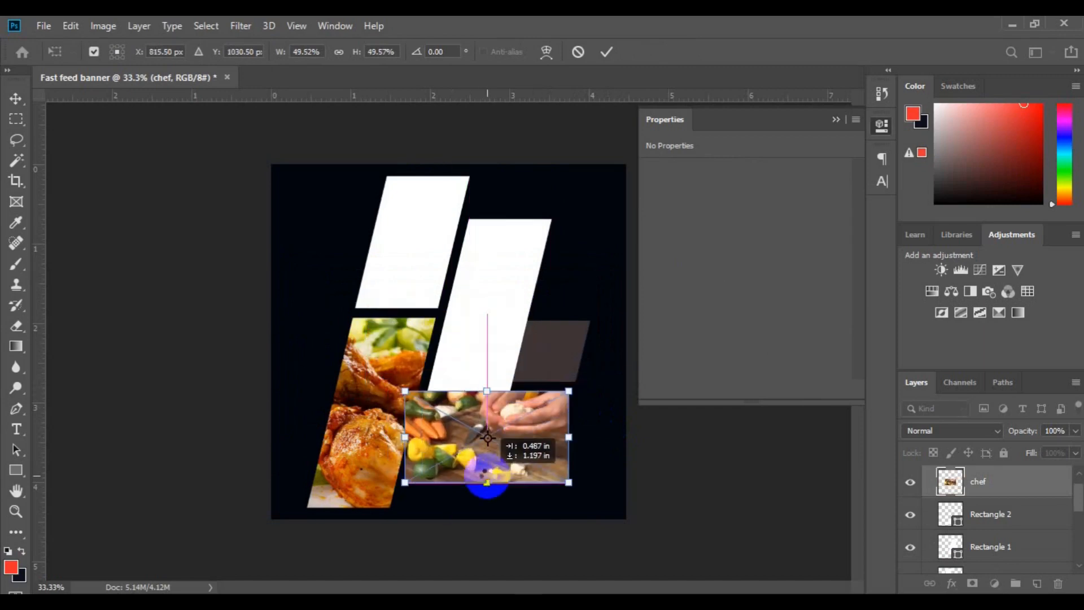
- Scale the chef image to about 43.5%, fit it over the small lower-right rectangle and clip it to that shape
drag(566, 484, 501, 454)
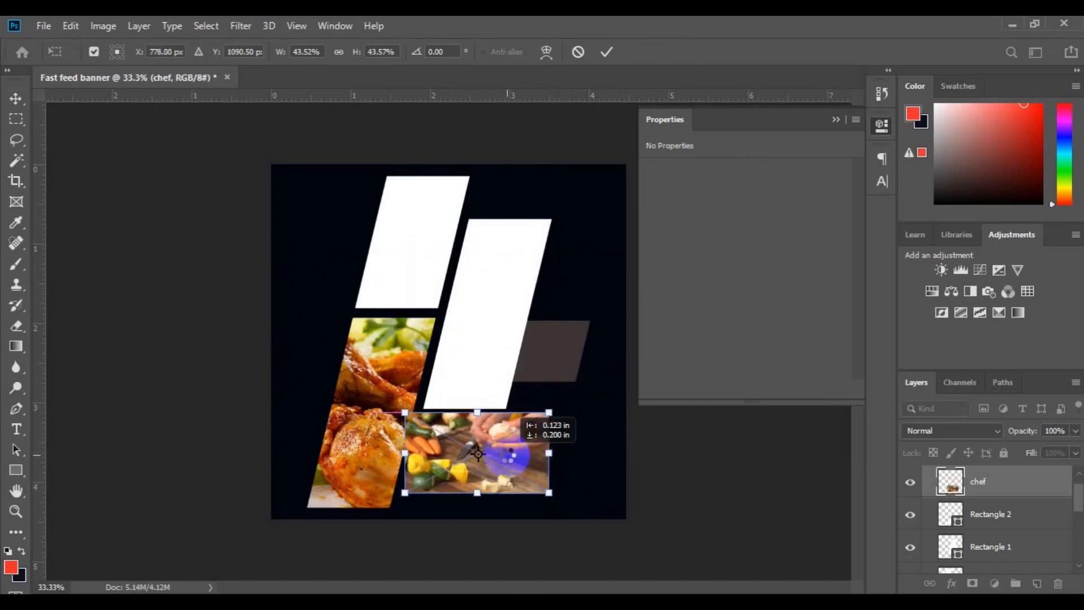
key(Return)
right_click(982, 485)
click(826, 364)
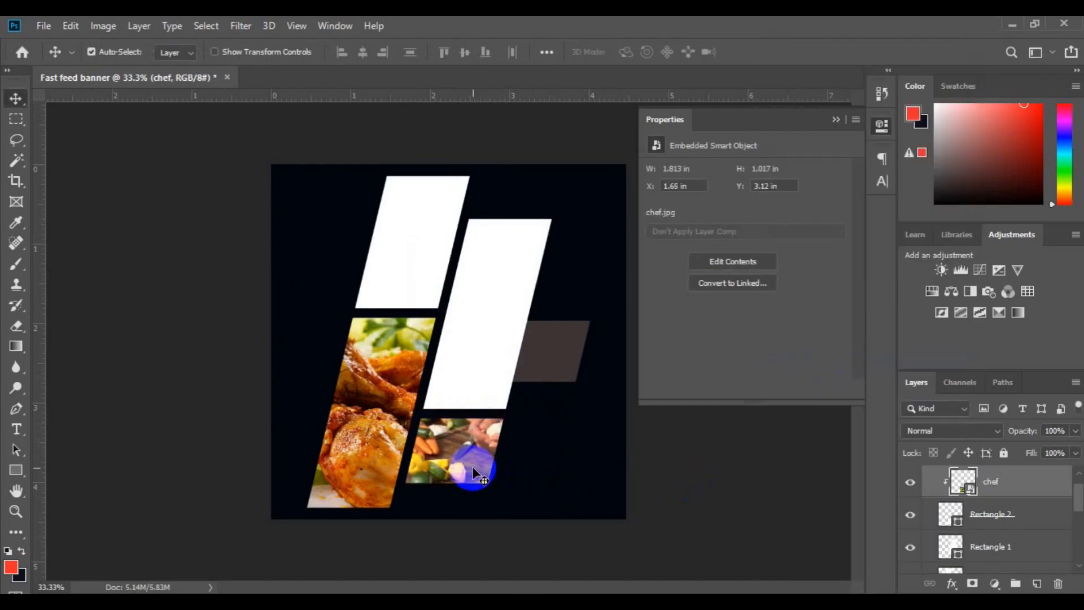
- Place the pizza image 4259 as an embedded object directly above the tall right-column rectangle
click(476, 322)
click(43, 26)
scroll(520, 319, down, 10)
scroll(522, 327, down, 10)
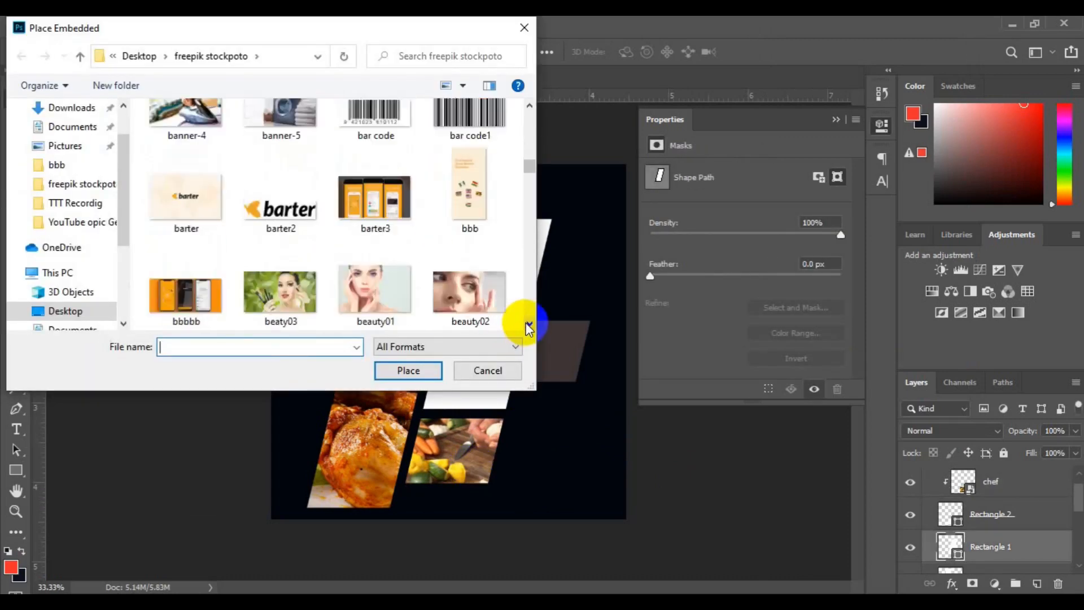
drag(531, 200, 528, 138)
click(363, 229)
click(402, 370)
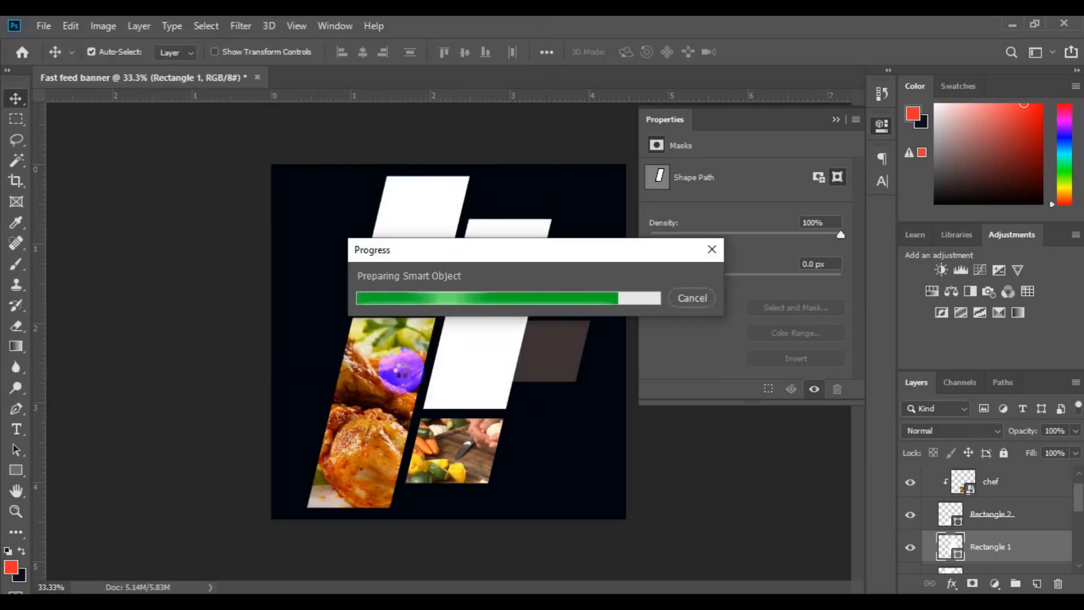
drag(370, 231, 370, 204)
key(Return)
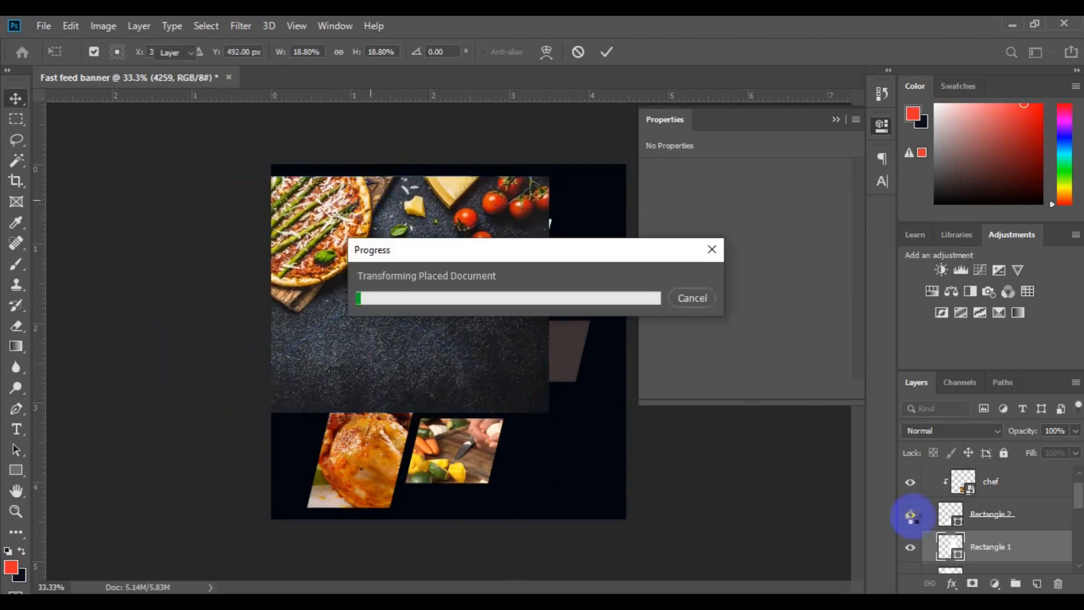
- Clip image 4259 to the tall right-column rectangle and move it so the pizza shows inside the shape
right_click(976, 547)
click(832, 360)
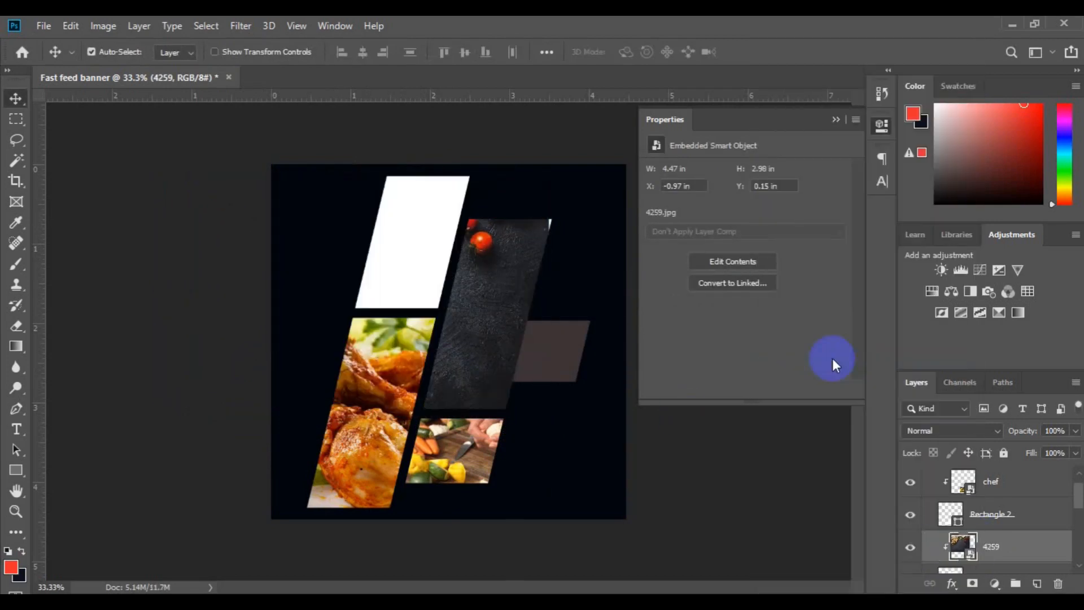
drag(468, 302, 479, 359)
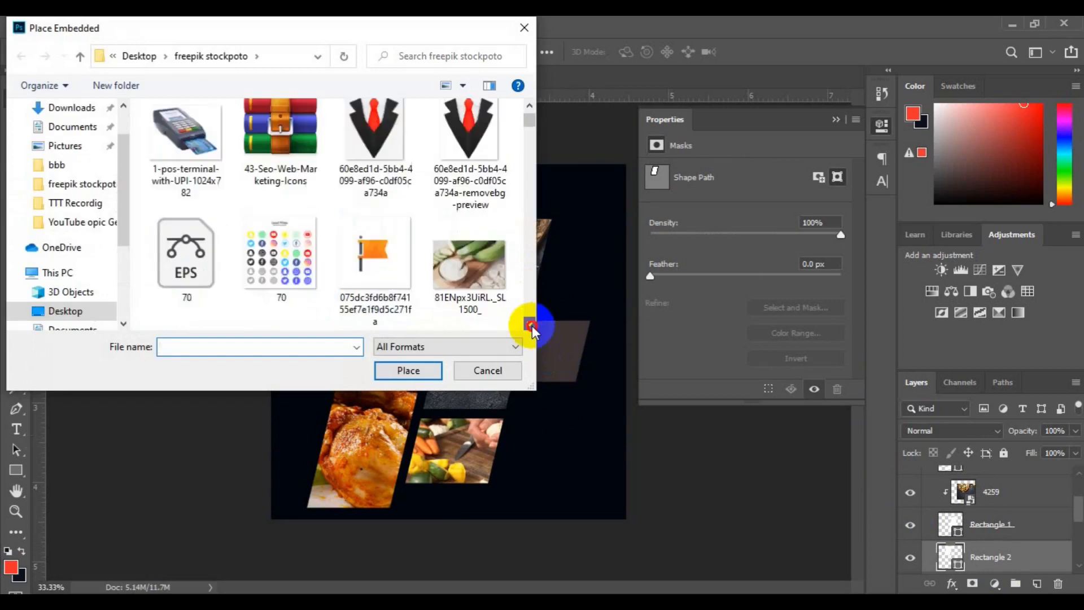
- Place image 4259 again as an embedded object above the upper-left rectangle, positioned with the tomatoes over that shape
scroll(532, 322, down, 3)
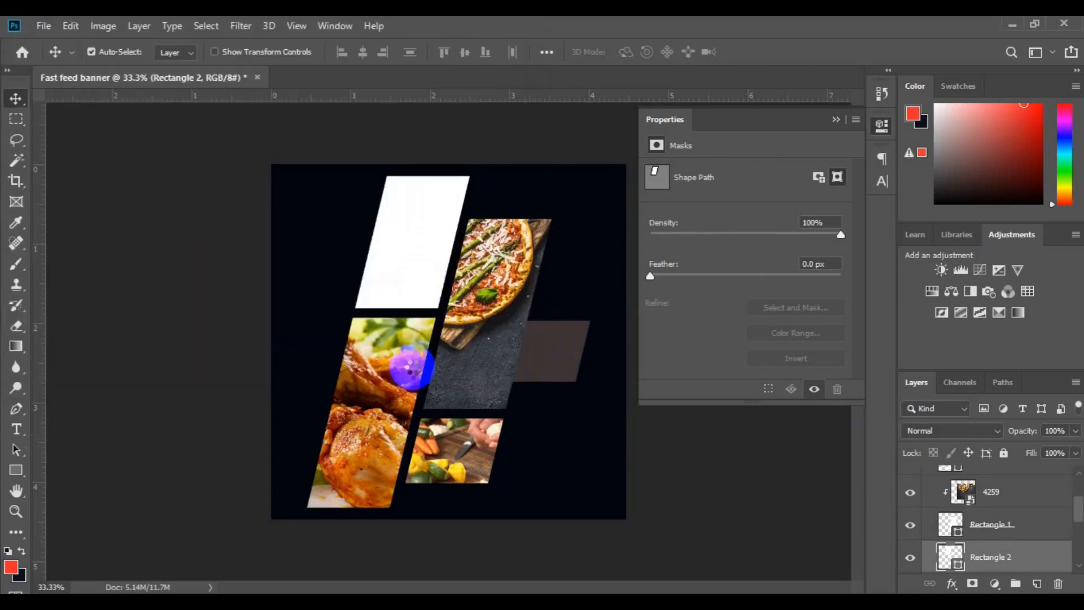
drag(530, 338, 399, 274)
key(Return)
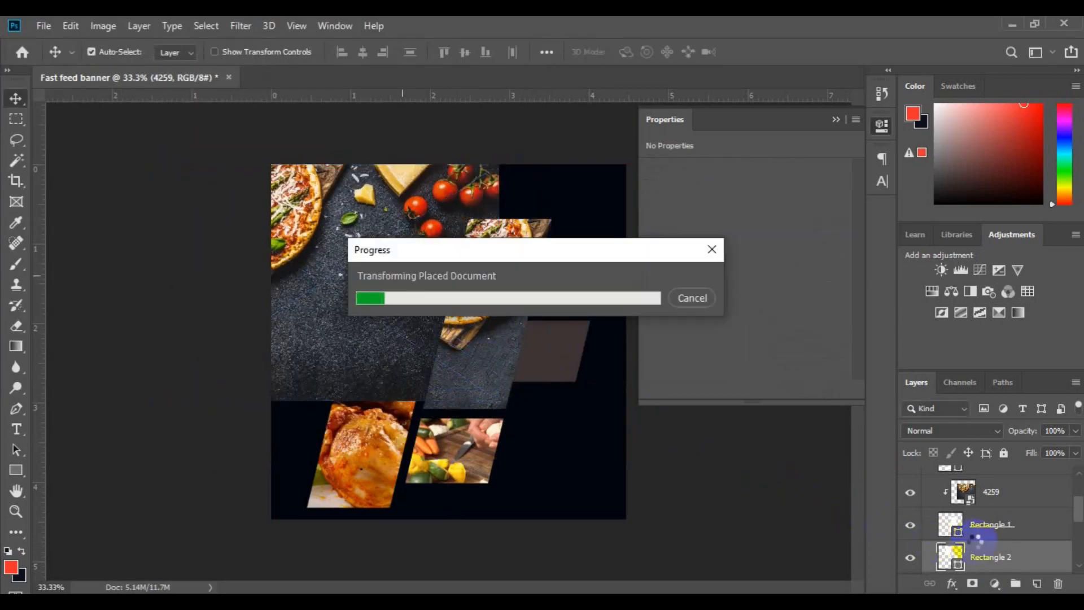
- Clip the second 4259 image to the upper-left rectangle and shift it so the tomatoes sit within the shape
right_click(982, 554)
click(845, 370)
click(405, 254)
mouse_move(405, 254)
mouse_down()
mouse_move(400, 243)
mouse_move(393, 254)
mouse_up()
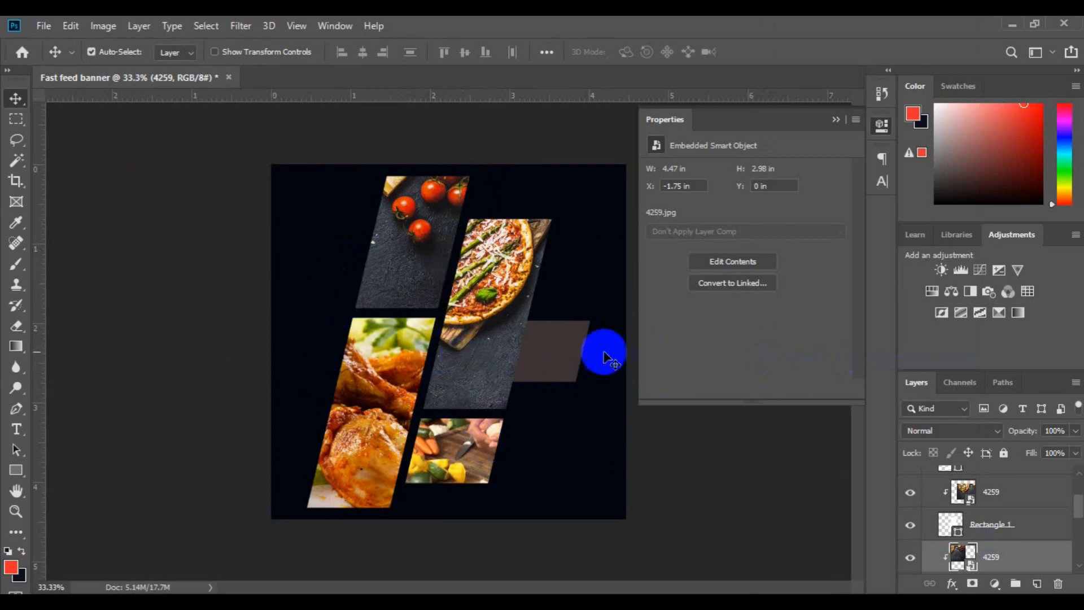
- Ungroup Group 1, which holds the slanted rectangles and their clipped food photos
click(561, 350)
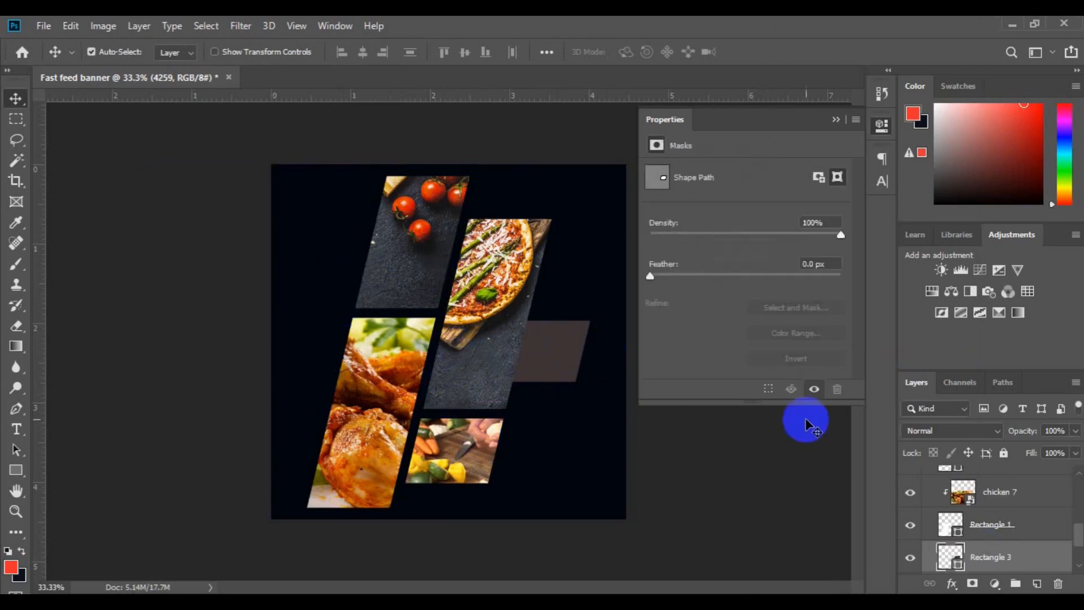
drag(1077, 532, 1078, 549)
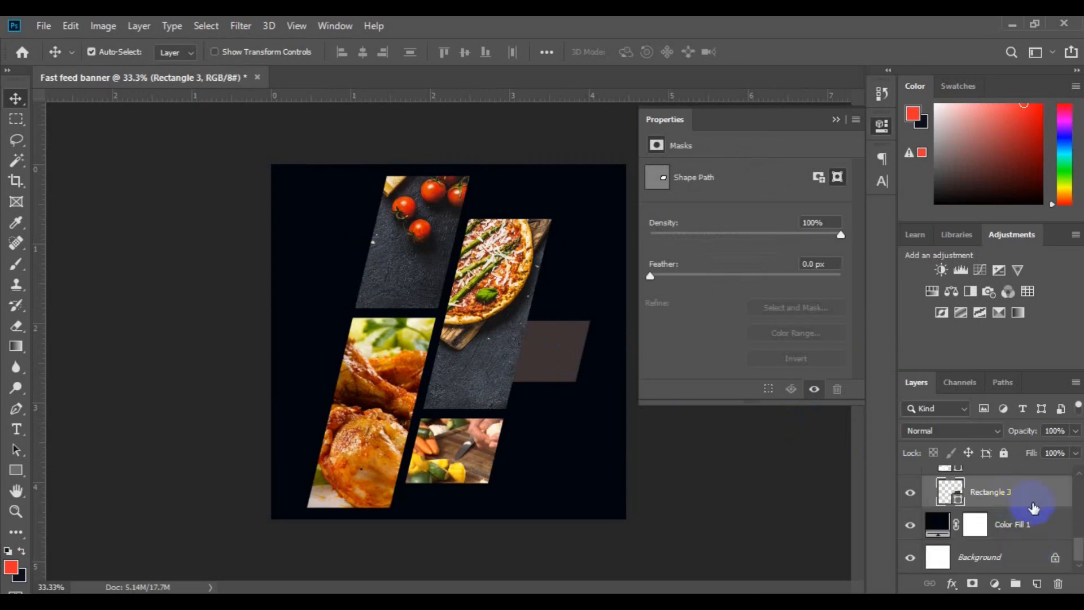
scroll(1078, 480, up, 1)
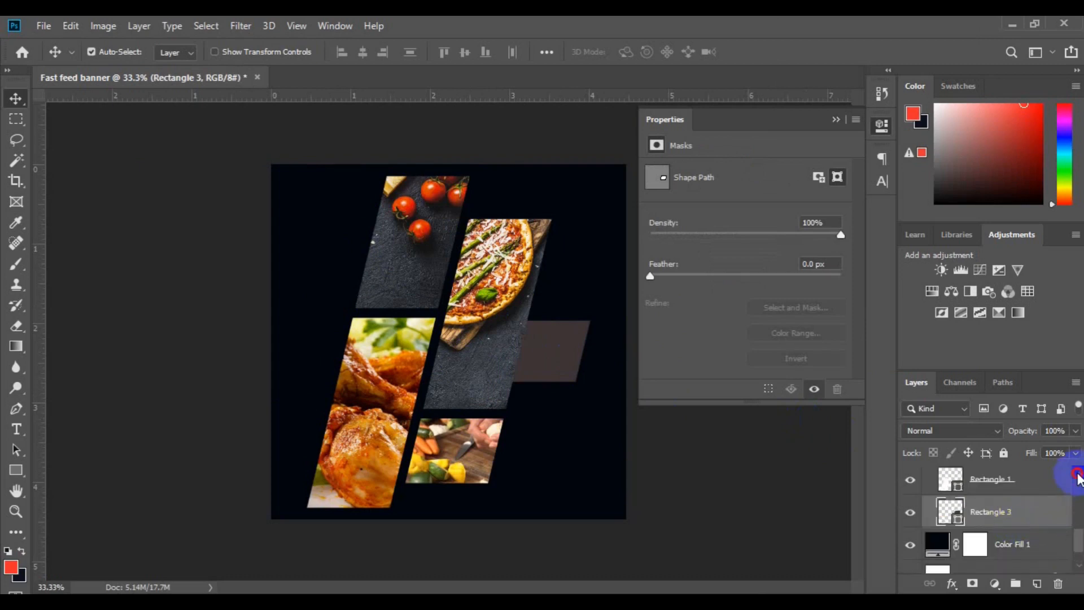
scroll(1077, 477, up, 3)
scroll(1078, 479, up, 3)
scroll(1078, 479, up, 1)
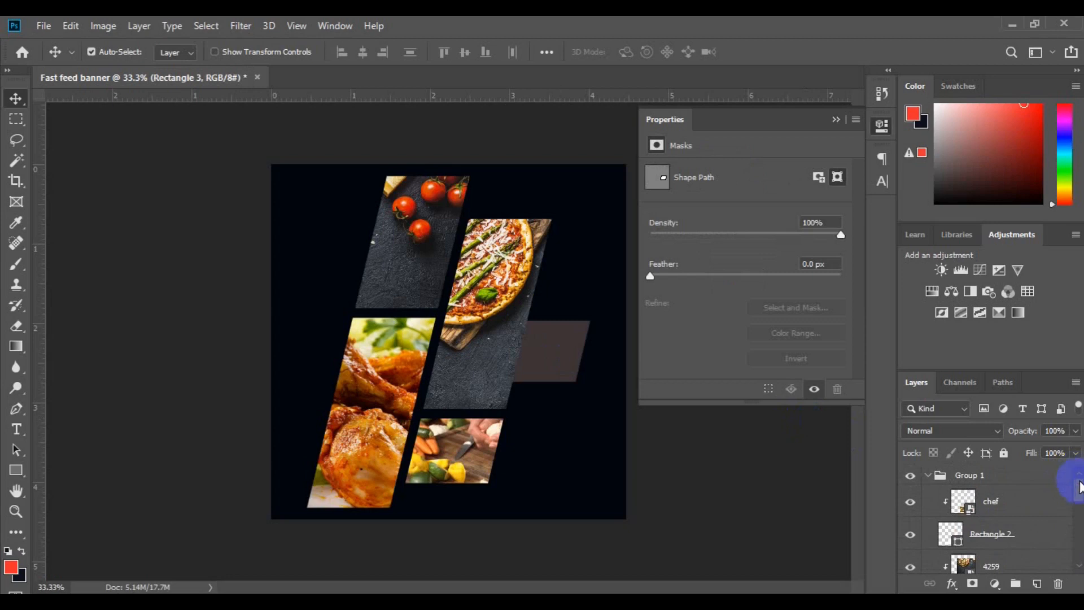
drag(1079, 497, 1064, 472)
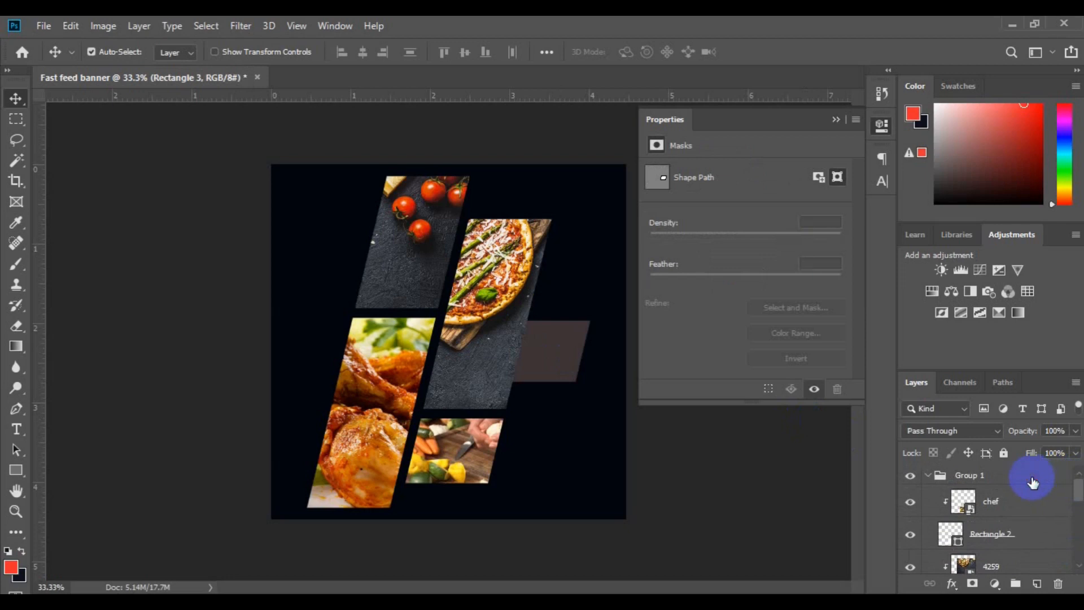
click(971, 476)
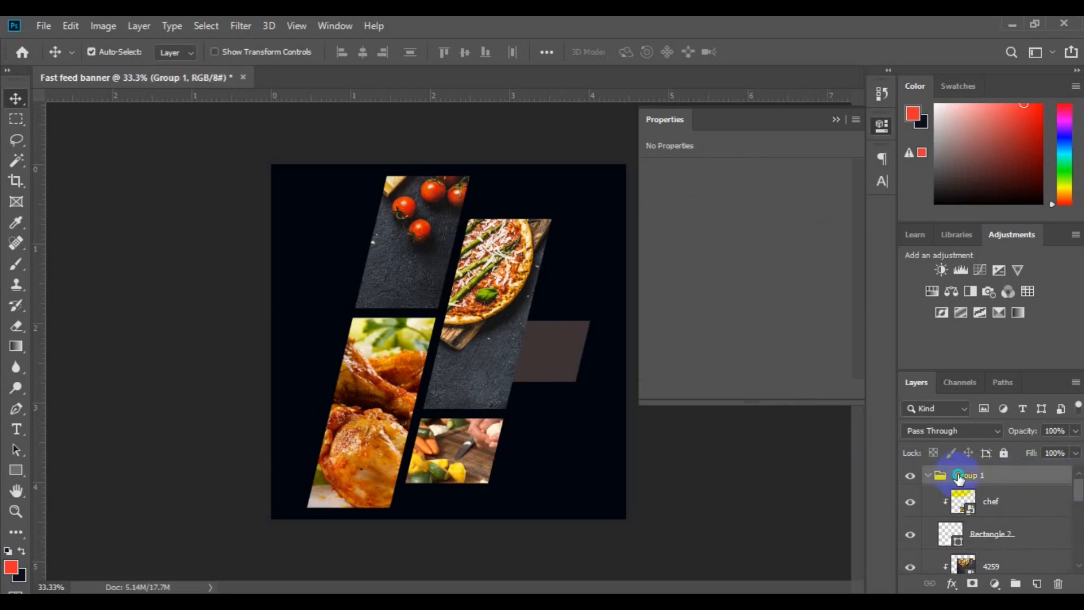
right_click(956, 478)
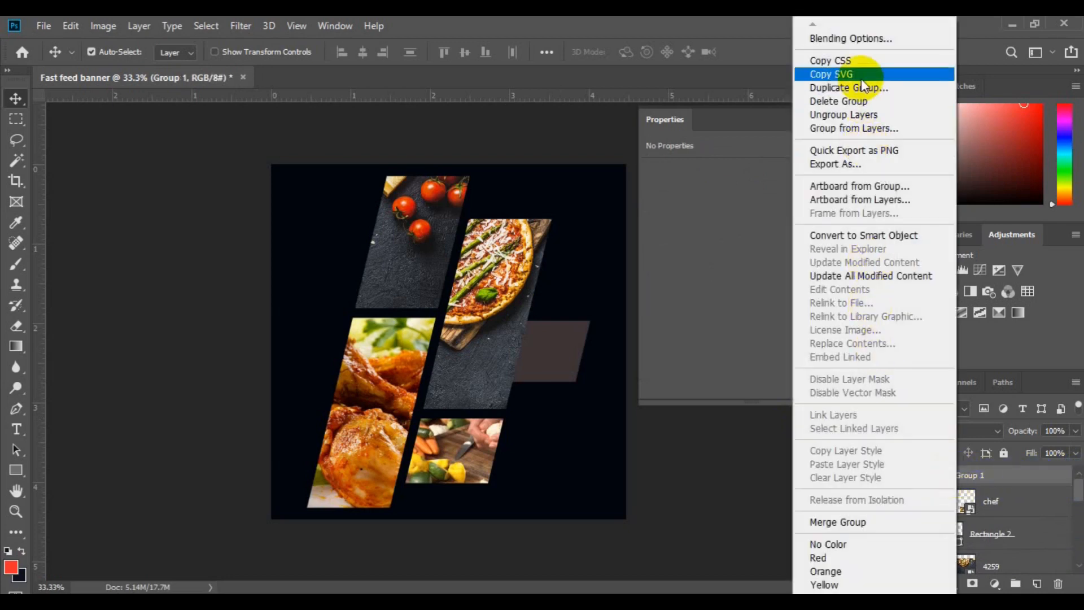
click(859, 118)
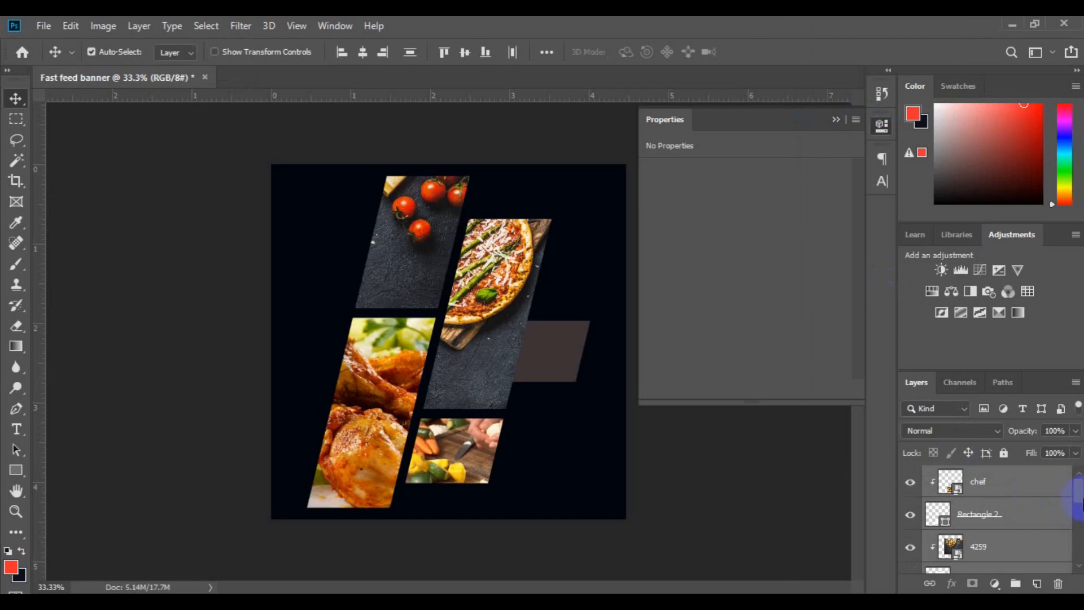
- Group all layers from Rectangle 1 up to chef, leaving the brown Rectangle 3 outside the group
drag(1078, 495, 1078, 539)
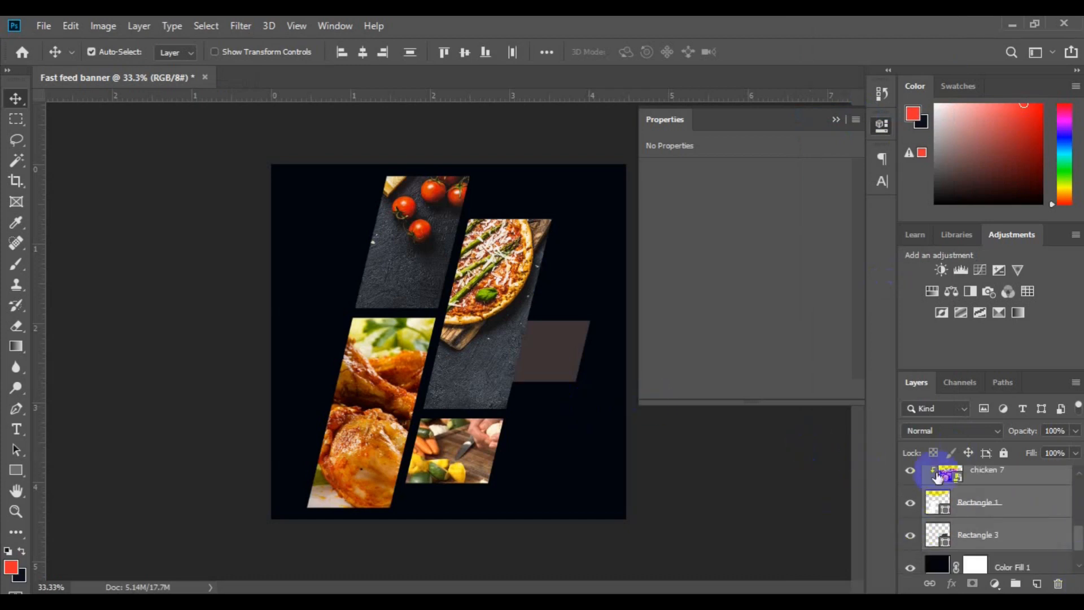
click(961, 536)
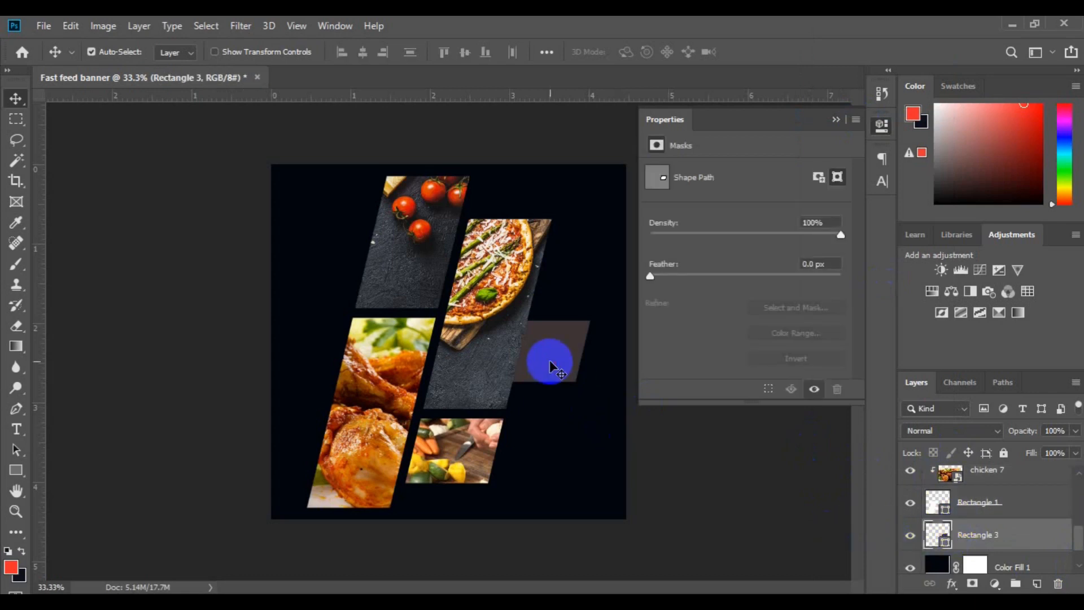
click(989, 502)
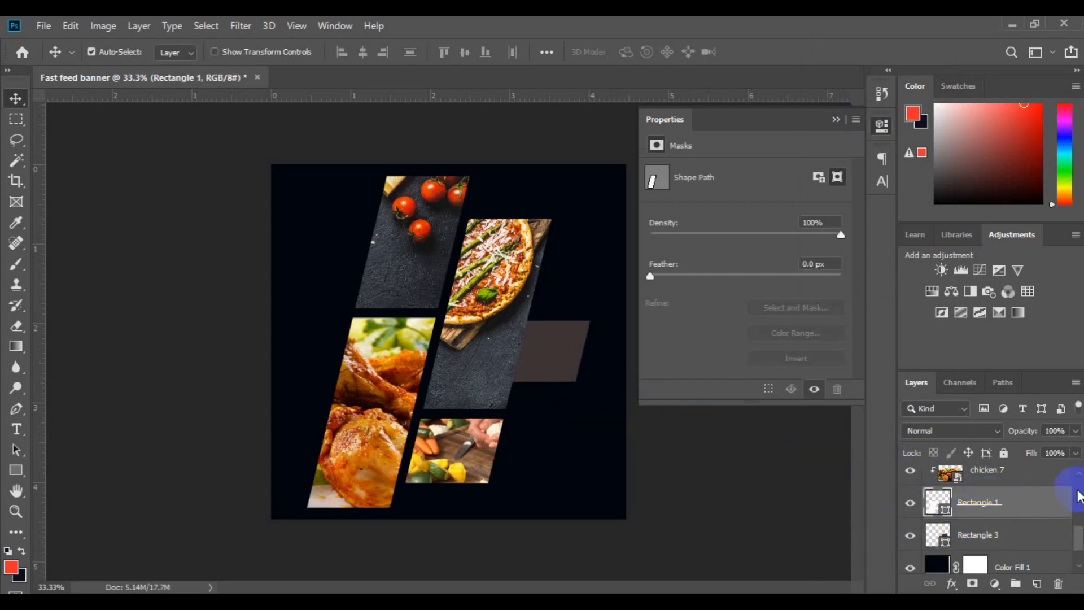
scroll(1078, 496, up, 3)
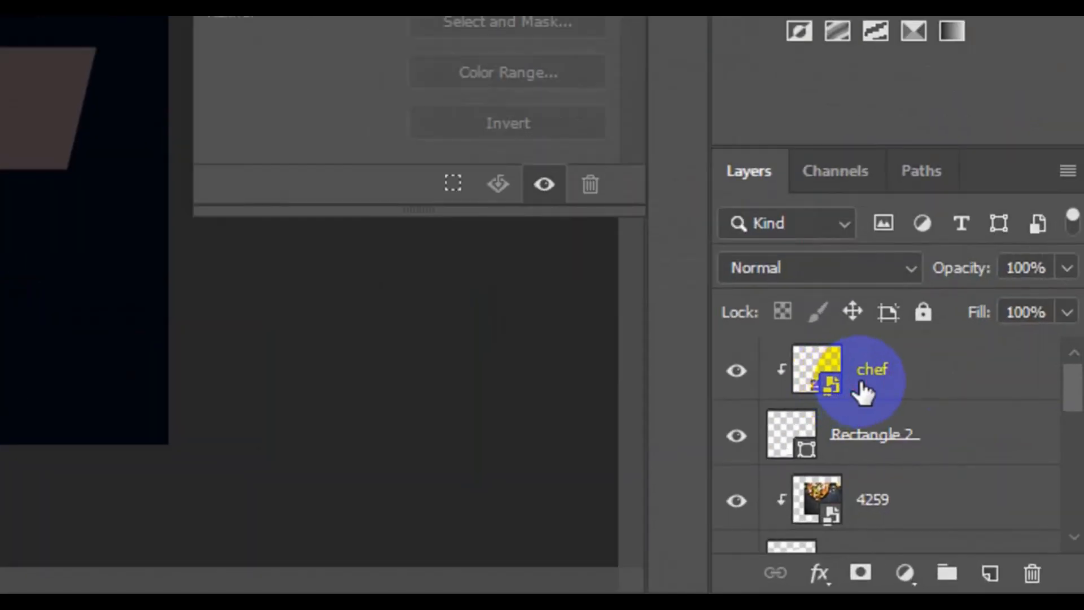
shift+click(862, 391)
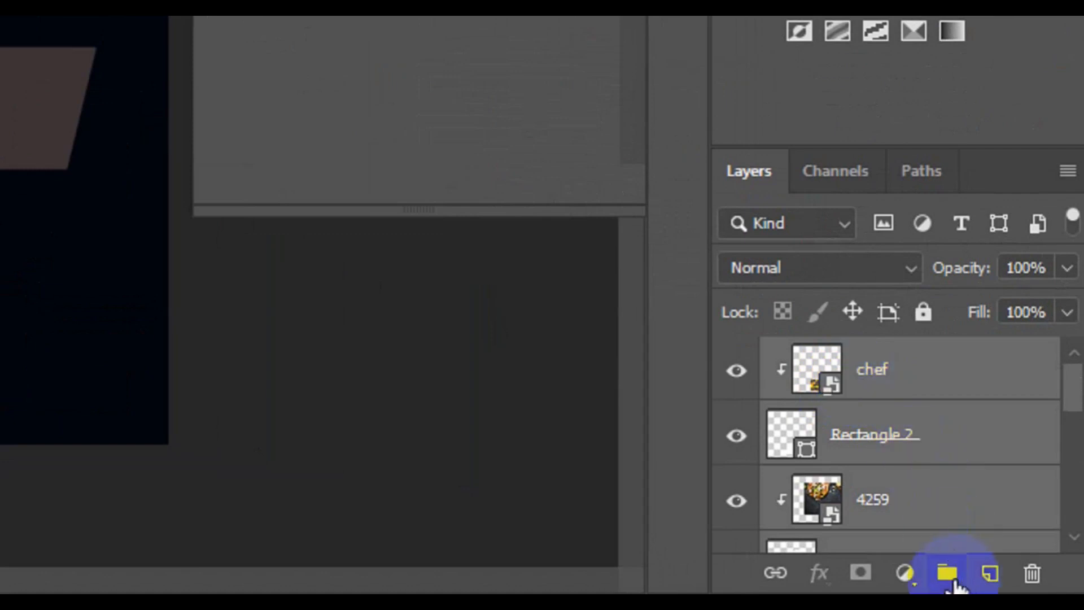
click(948, 577)
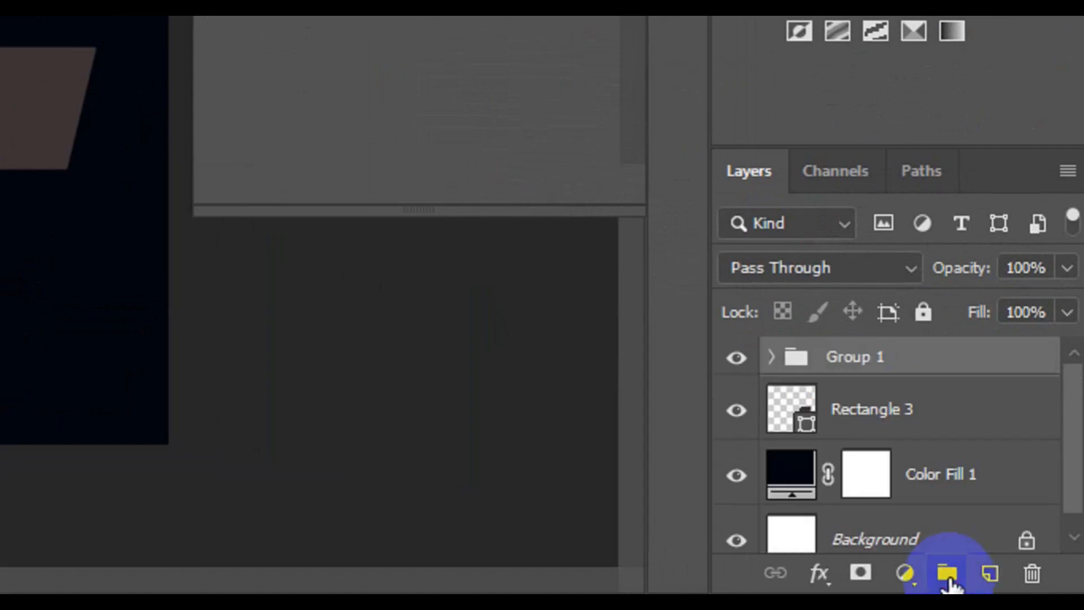
- Add an 8 px white stroke to Group 1, positioned Outside with Normal blending and 100% opacity
right_click(874, 375)
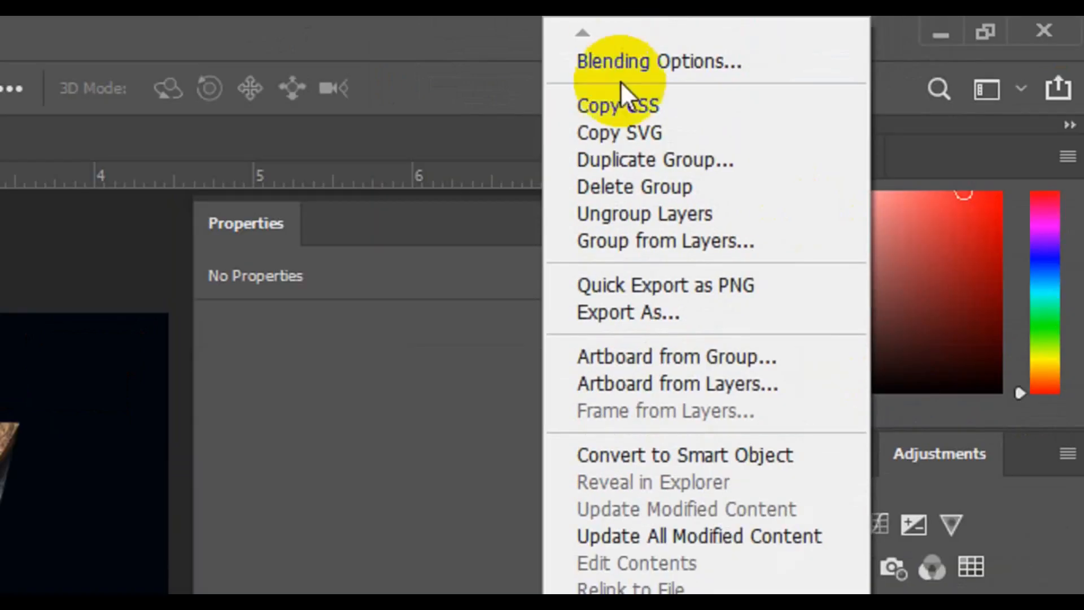
click(633, 57)
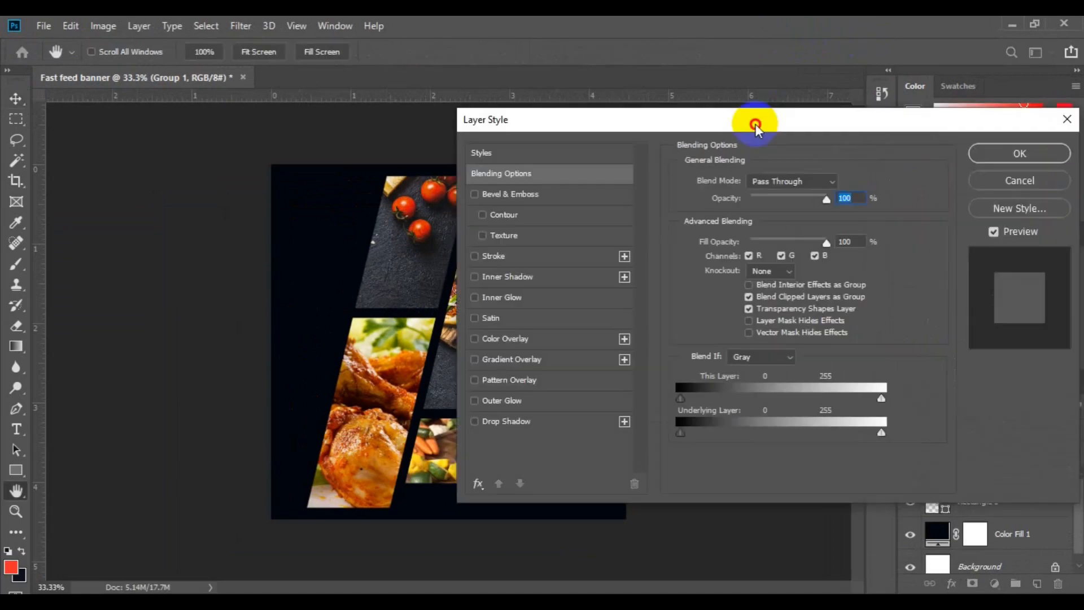
drag(754, 124, 920, 51)
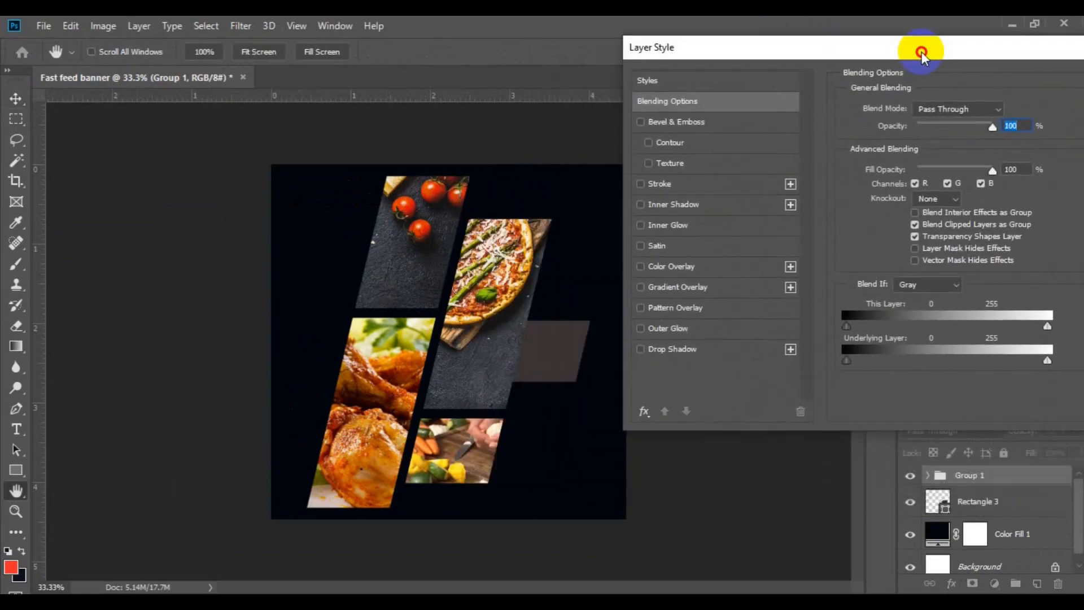
click(675, 182)
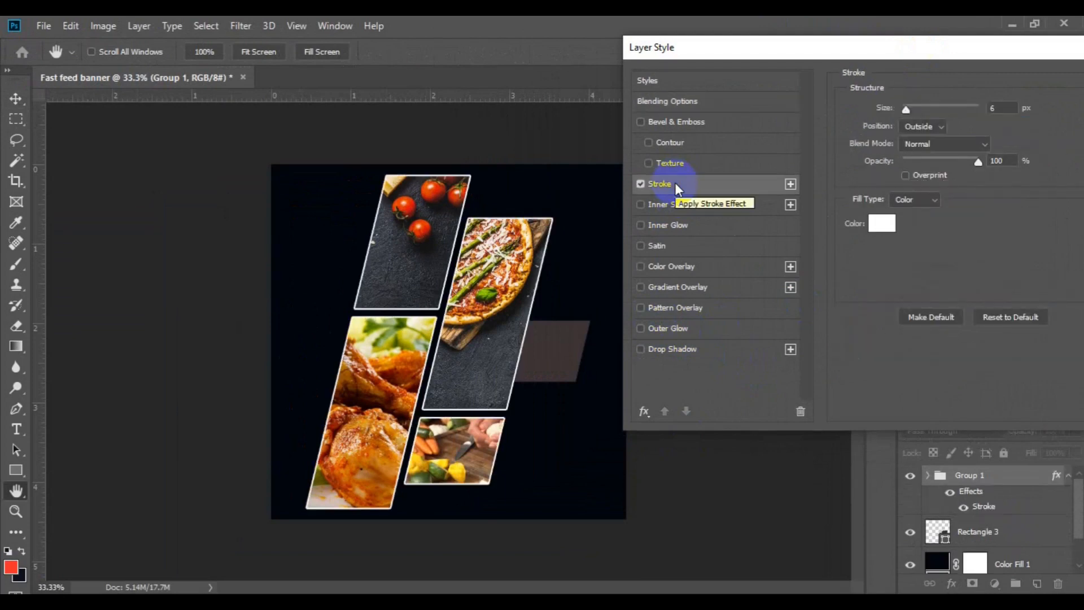
drag(878, 112, 881, 112)
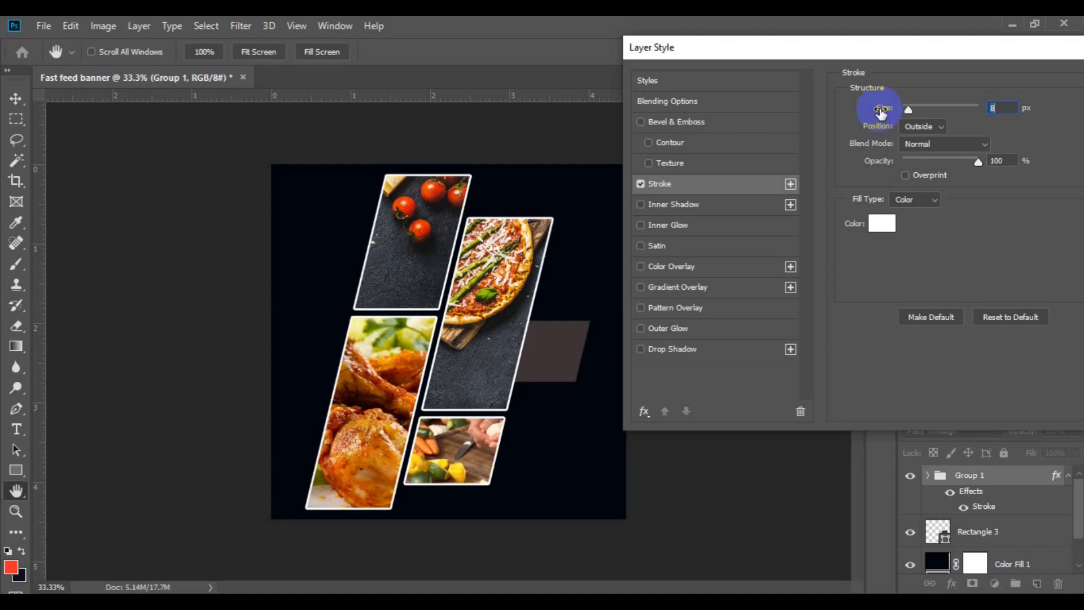
click(997, 108)
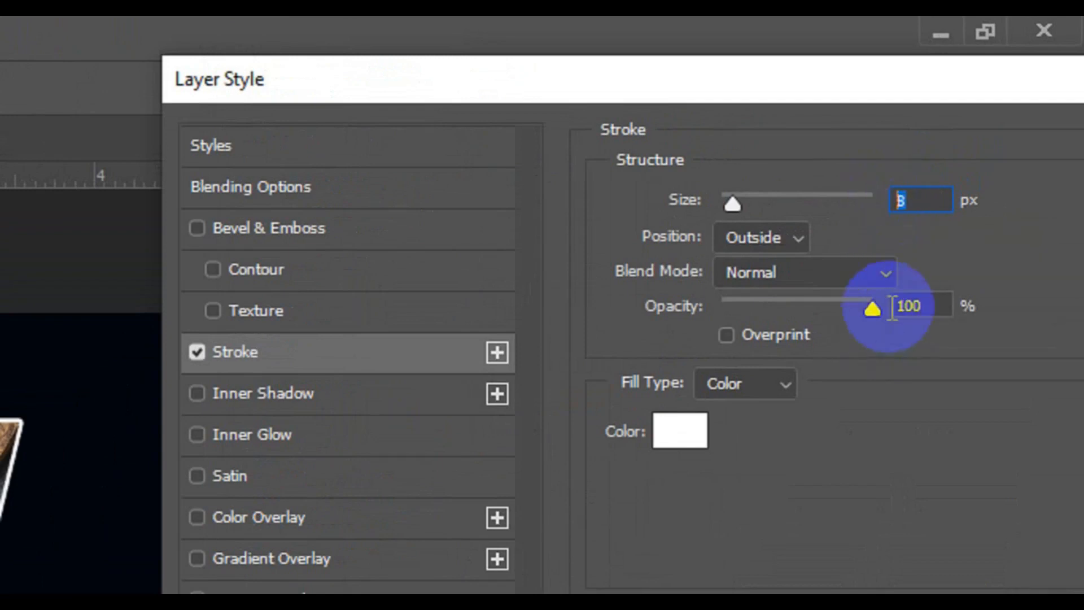
double_click(906, 307)
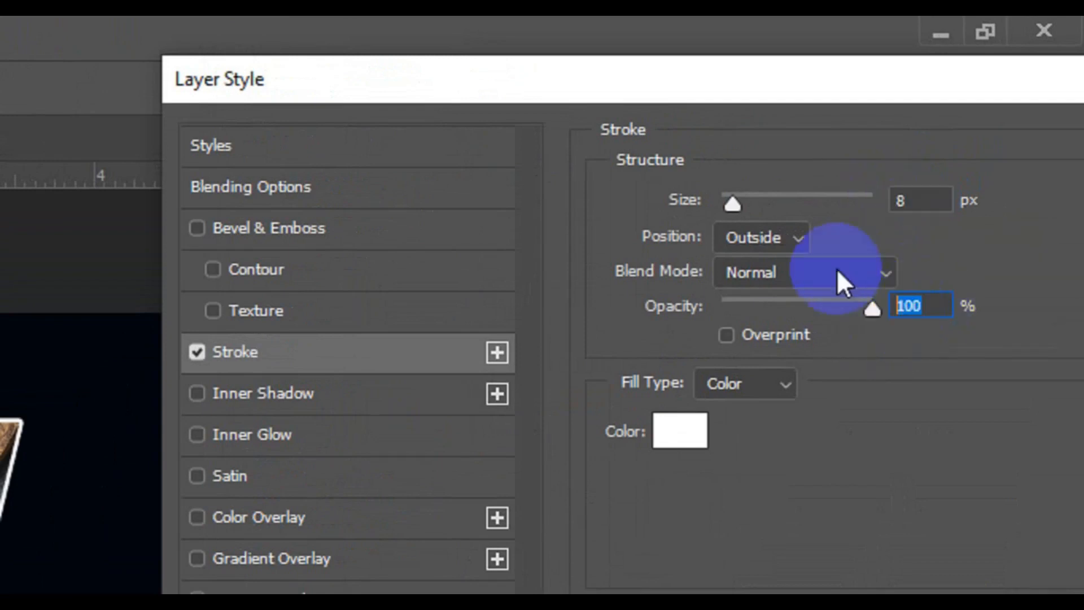
click(799, 240)
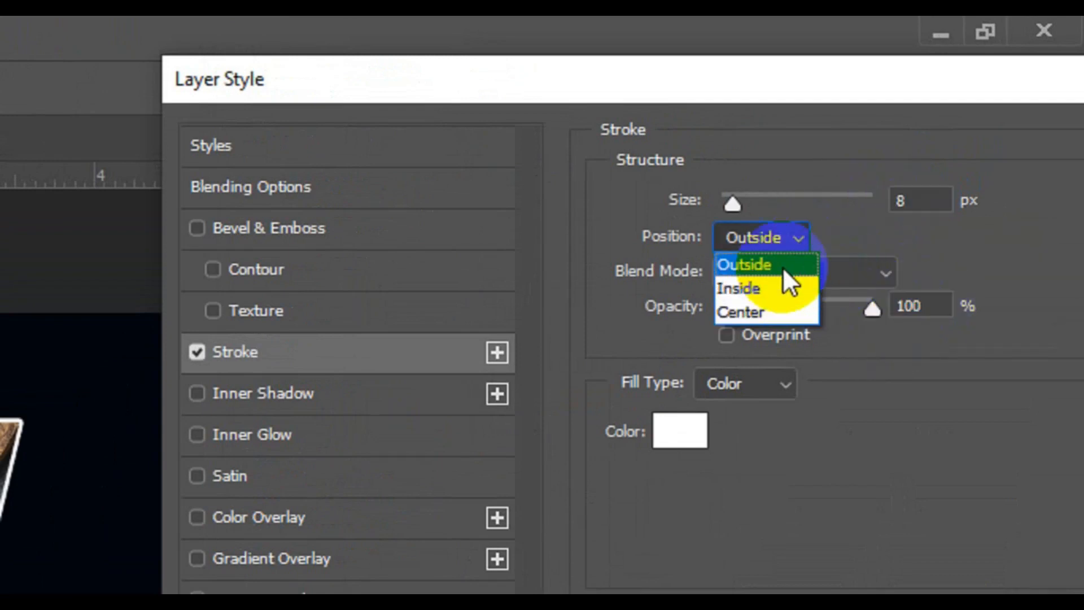
click(782, 266)
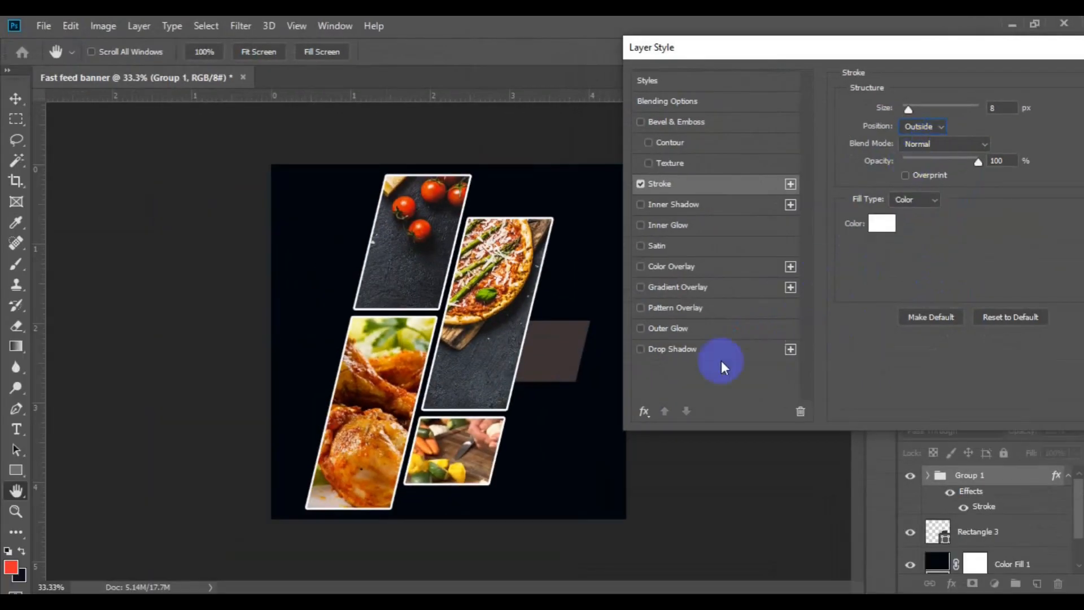
- Add a drop shadow to Group 1 with Normal blending, colour 01000a, distance 26 px, spread 29% and size 33 px
click(696, 352)
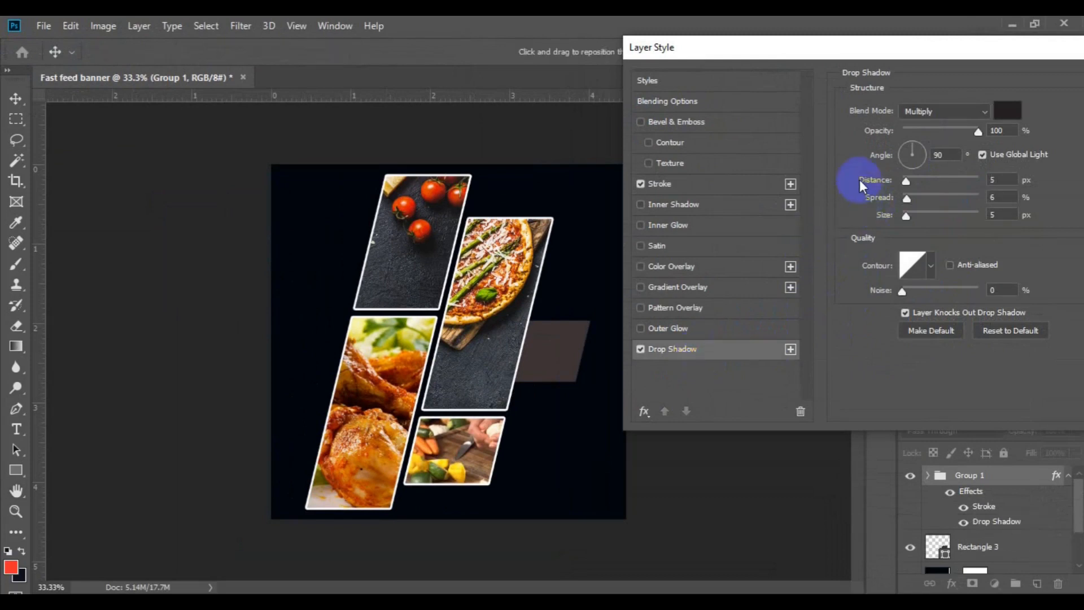
click(955, 112)
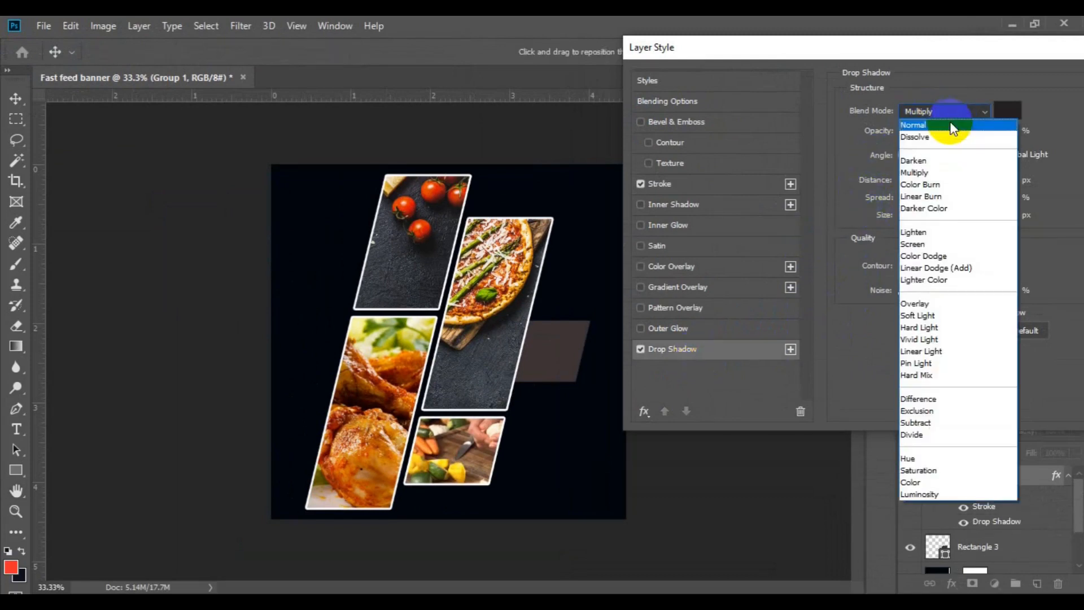
click(951, 125)
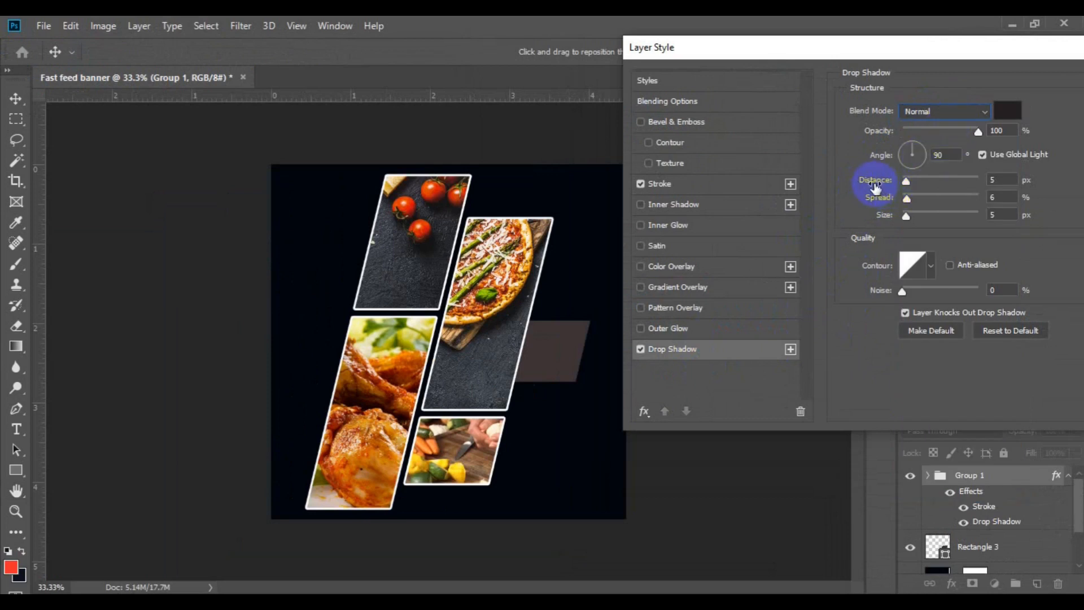
drag(877, 184, 895, 206)
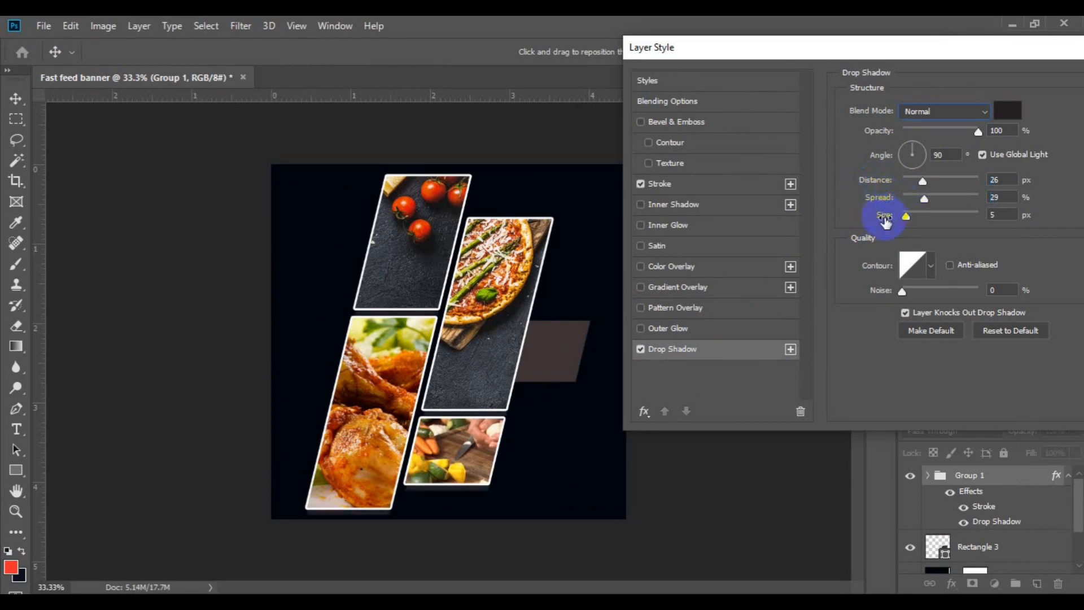
drag(885, 218, 902, 222)
click(1007, 110)
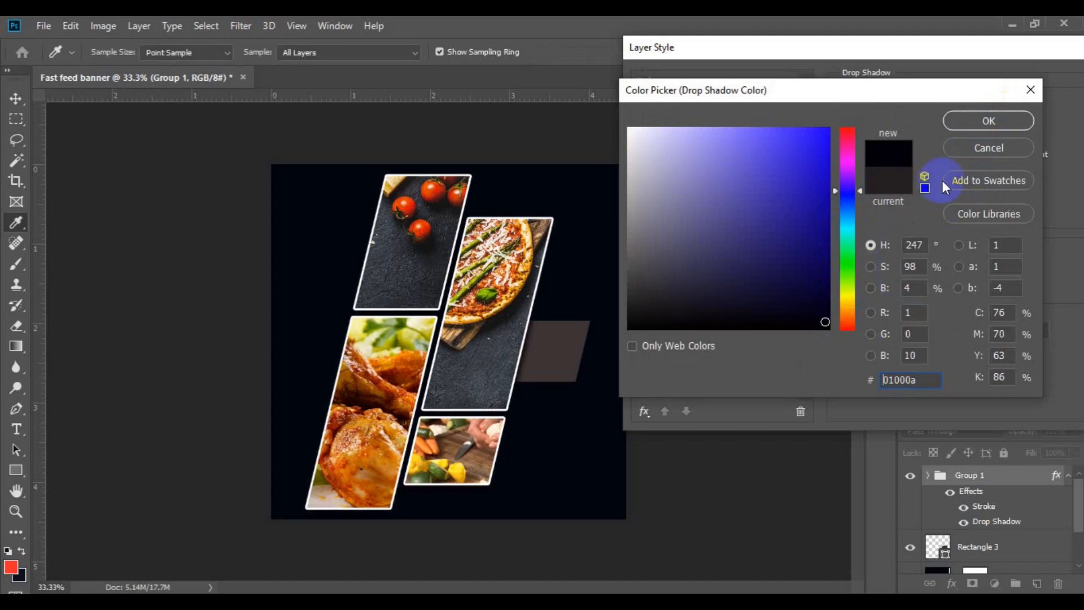
click(975, 121)
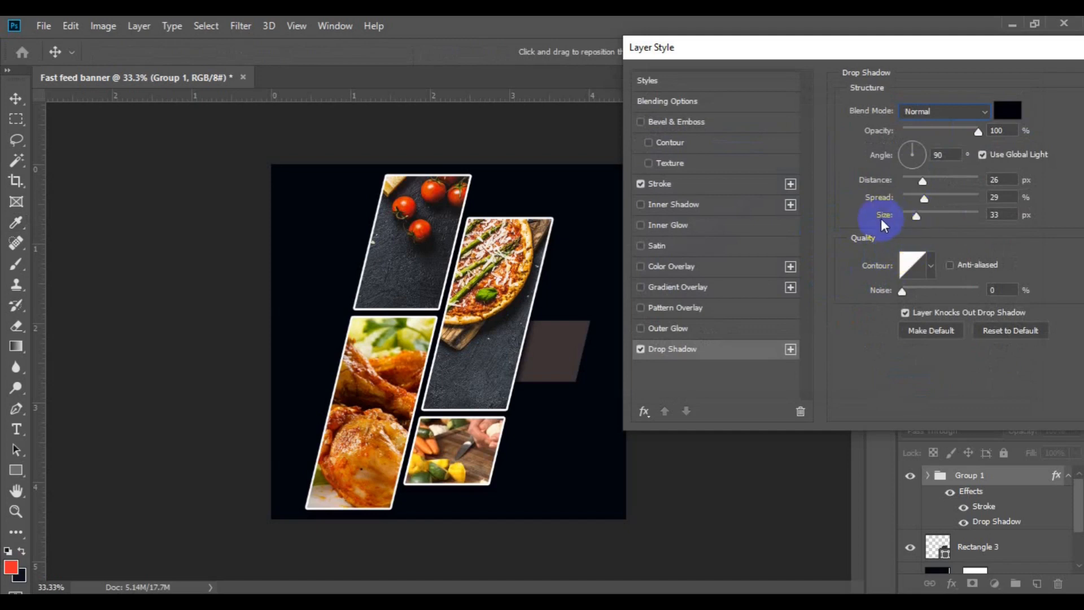
- Set Group 1's drop shadow to distance 31 px, spread 41% and size 53 px, and apply the layer style
drag(884, 220, 898, 221)
drag(885, 199, 879, 182)
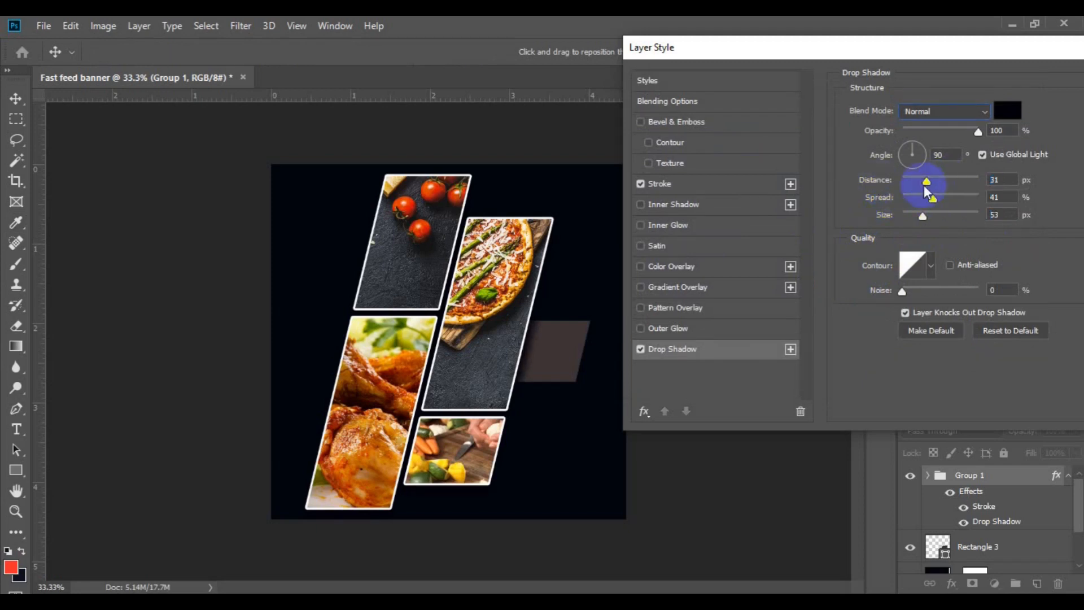
drag(1012, 179, 995, 181)
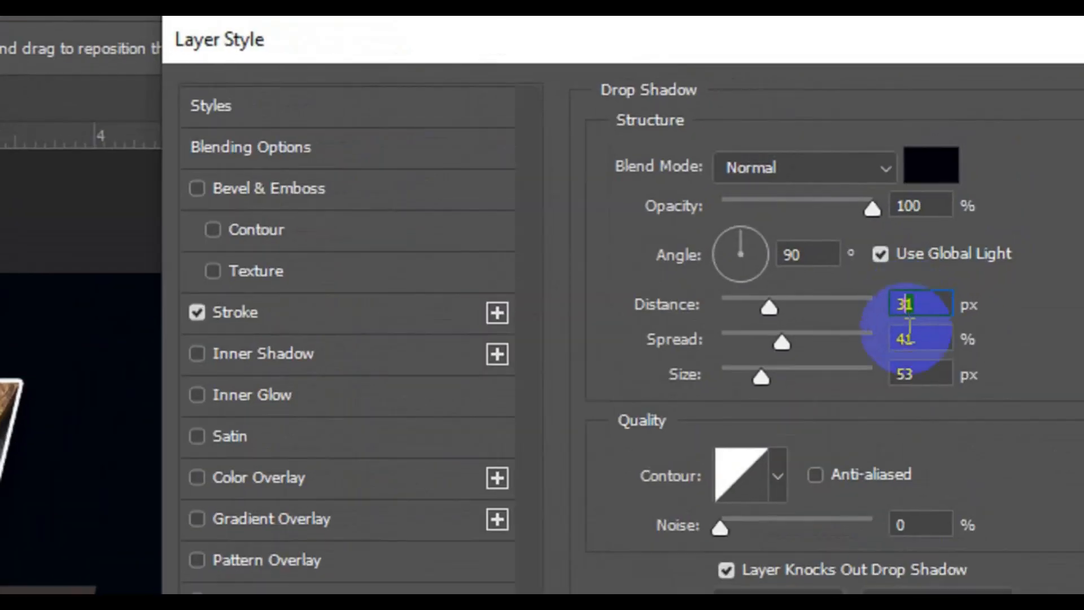
click(909, 305)
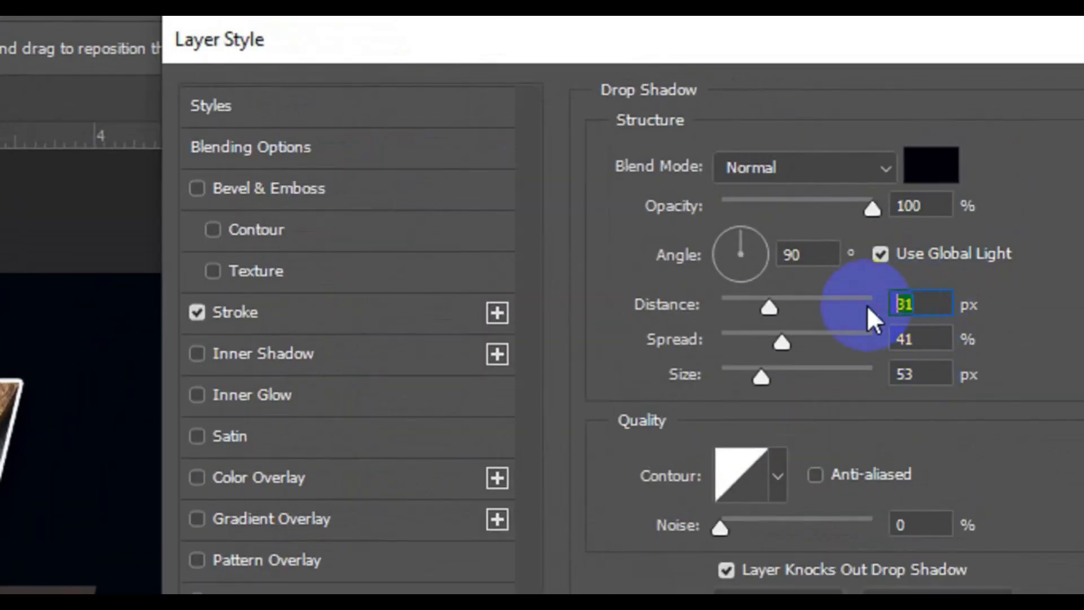
click(930, 339)
drag(930, 339, 886, 339)
drag(939, 371, 879, 391)
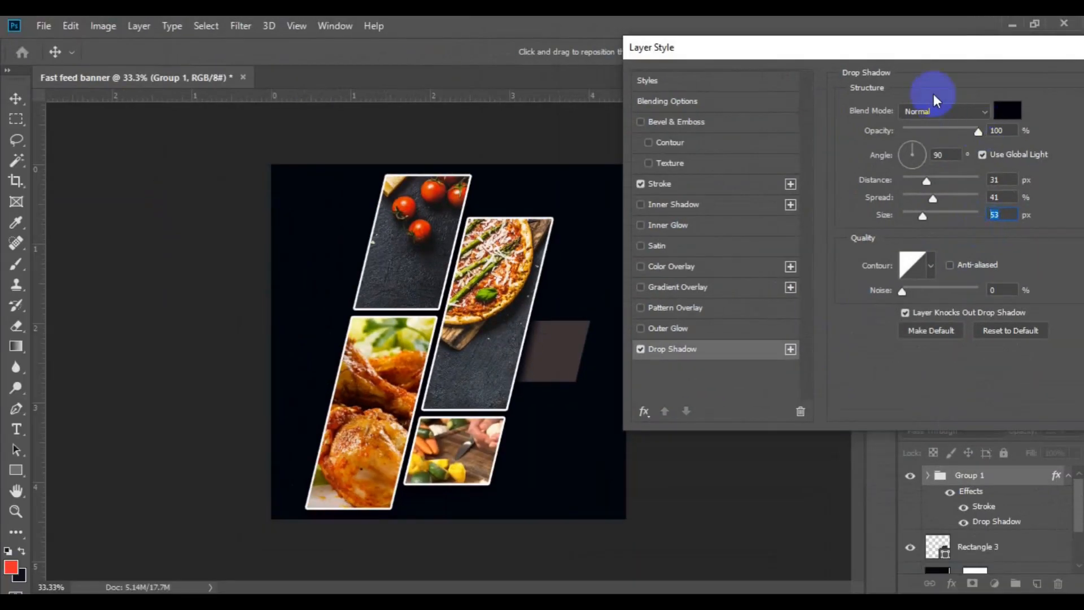
drag(927, 49, 857, 81)
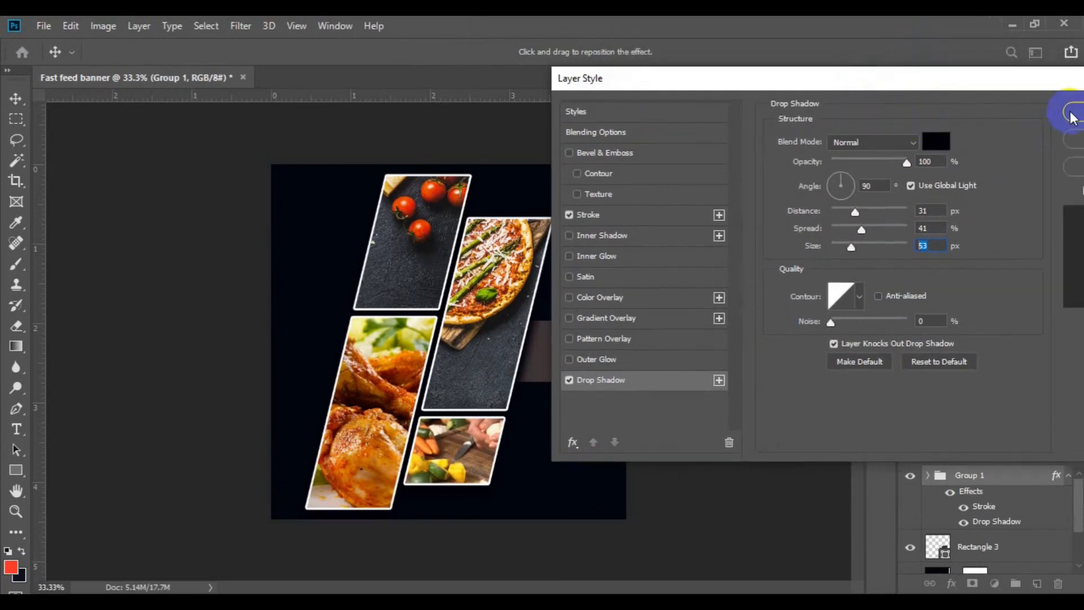
drag(965, 79, 854, 92)
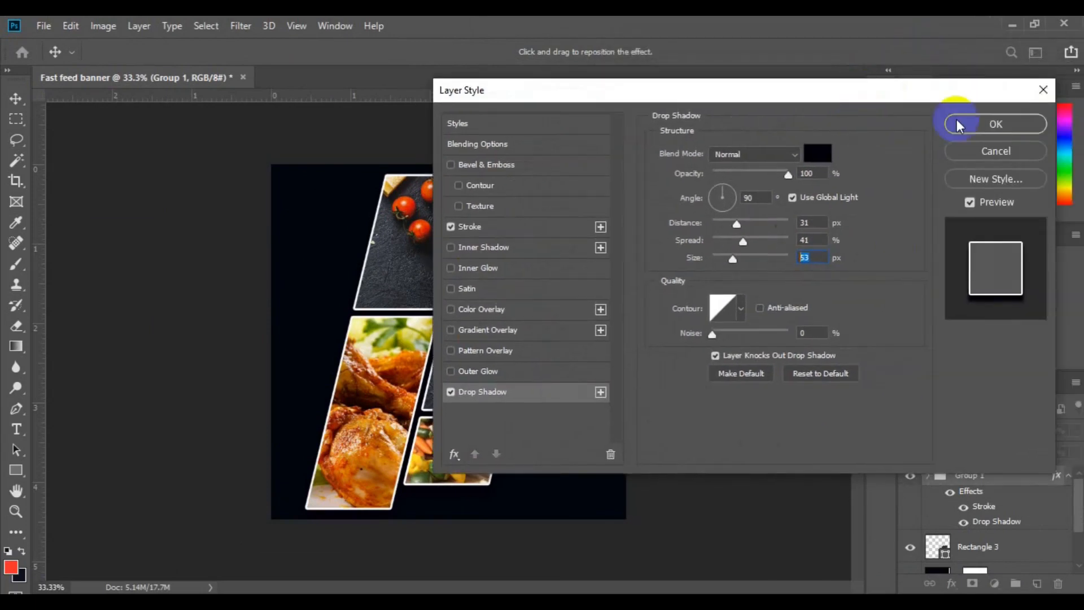
click(992, 123)
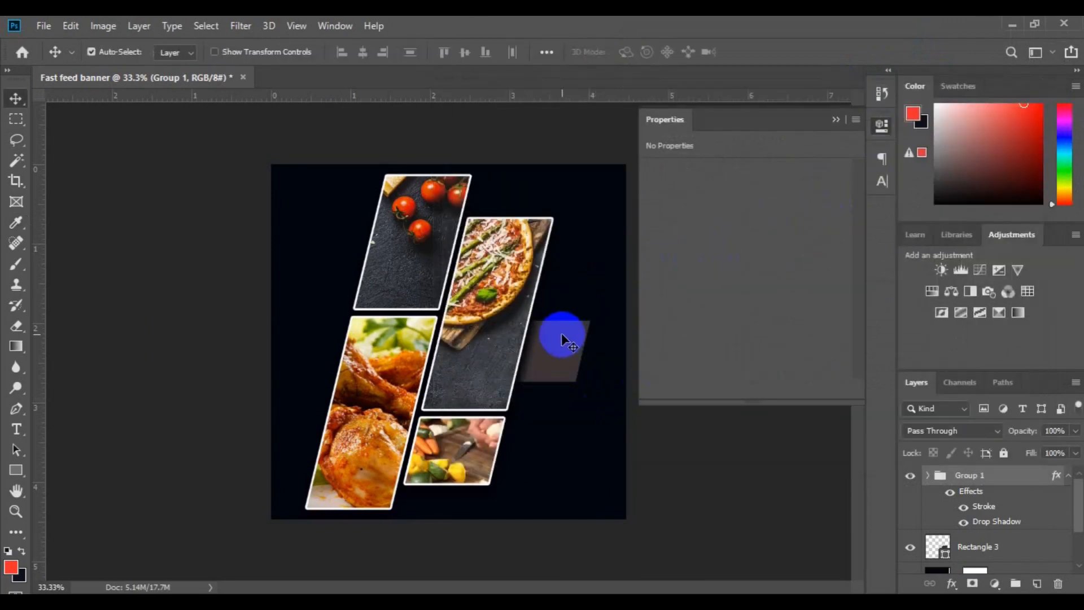
- Add a linear gradient overlay to Rectangle 3 at a 180° angle, using the foreground-to-background gradient preset
click(566, 354)
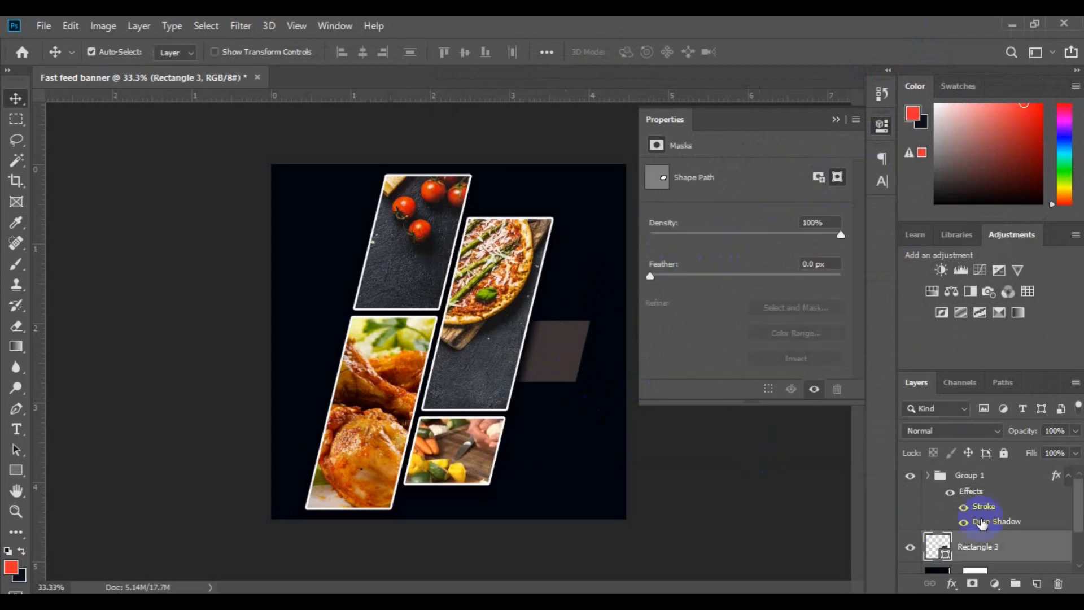
right_click(995, 554)
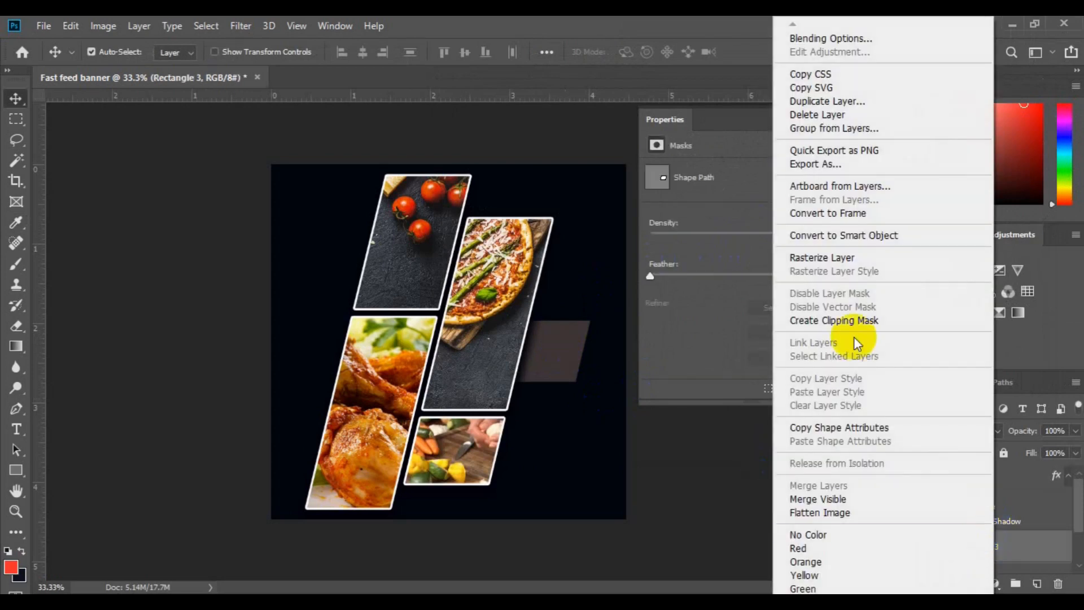
click(820, 39)
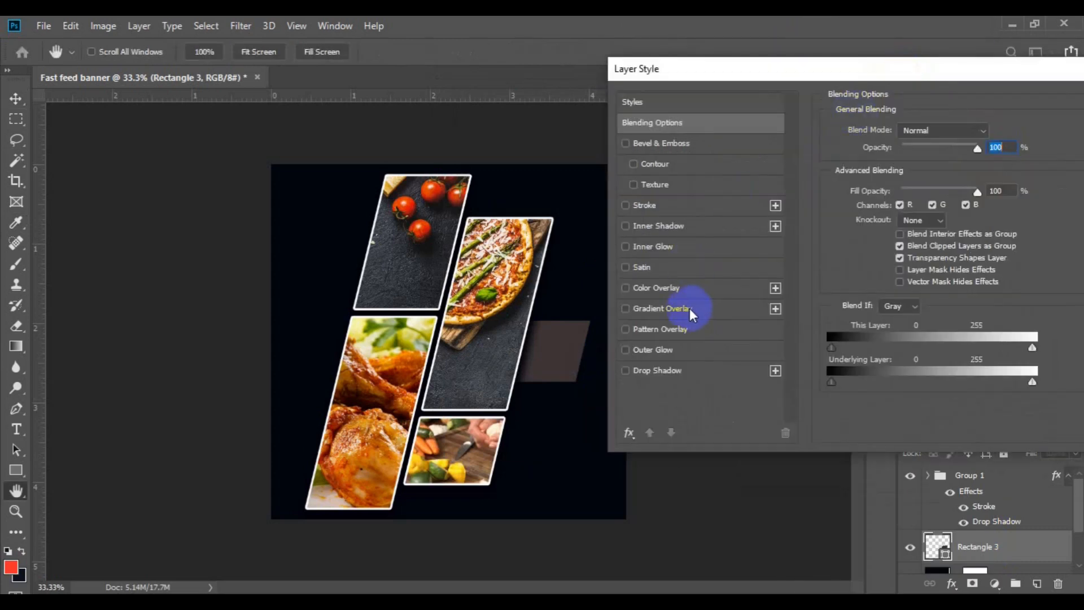
click(690, 309)
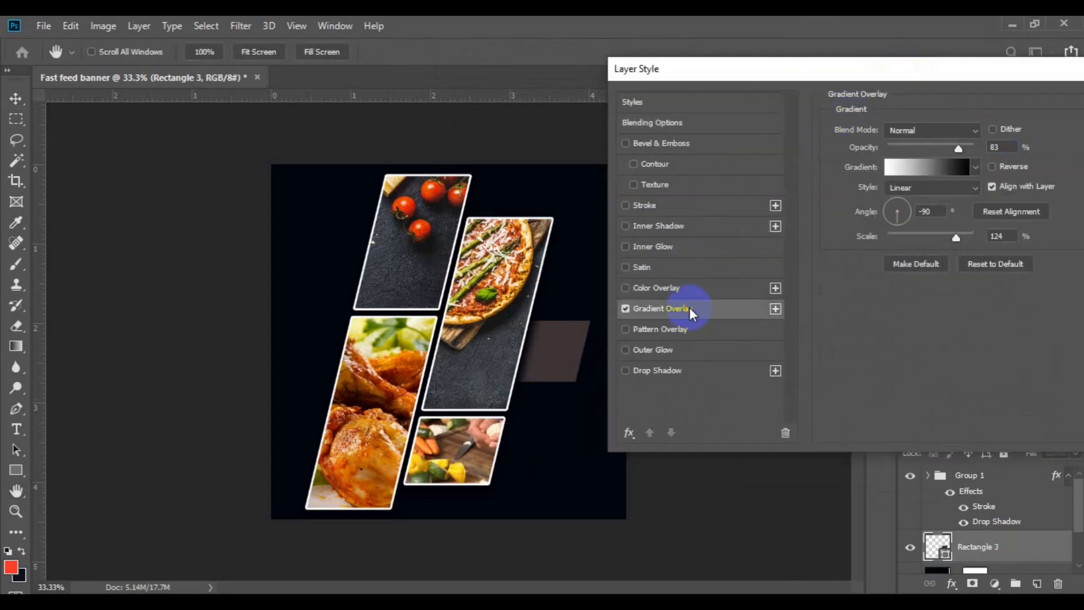
double_click(920, 211)
text(180)
click(990, 166)
click(975, 167)
click(847, 203)
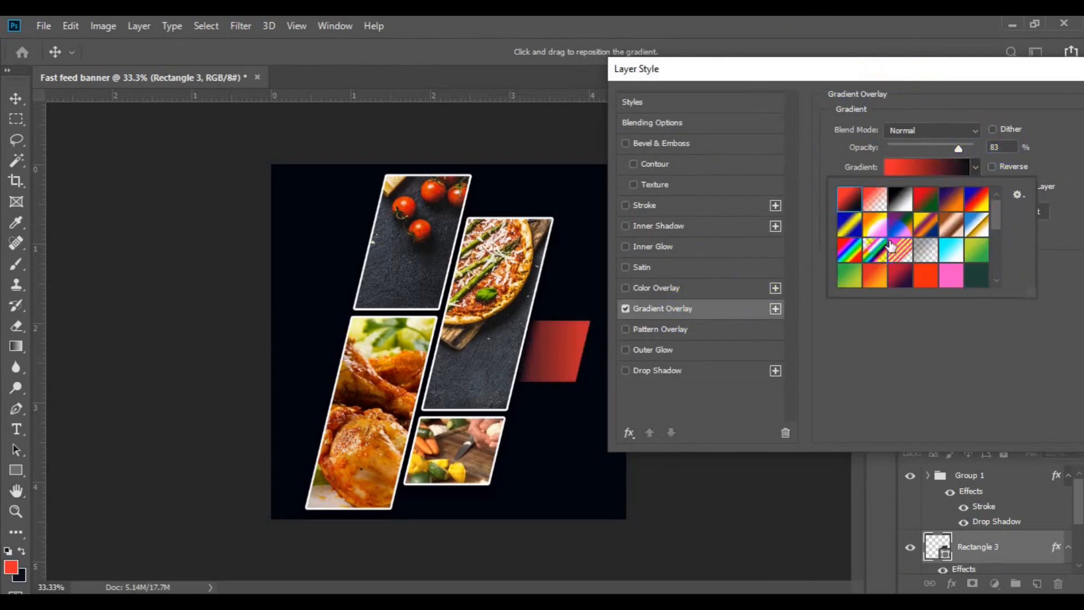
- Recolour the overlay gradient to run from yellow f9d718 at its start to bright red-orange at its end
click(925, 167)
double_click(734, 357)
click(842, 303)
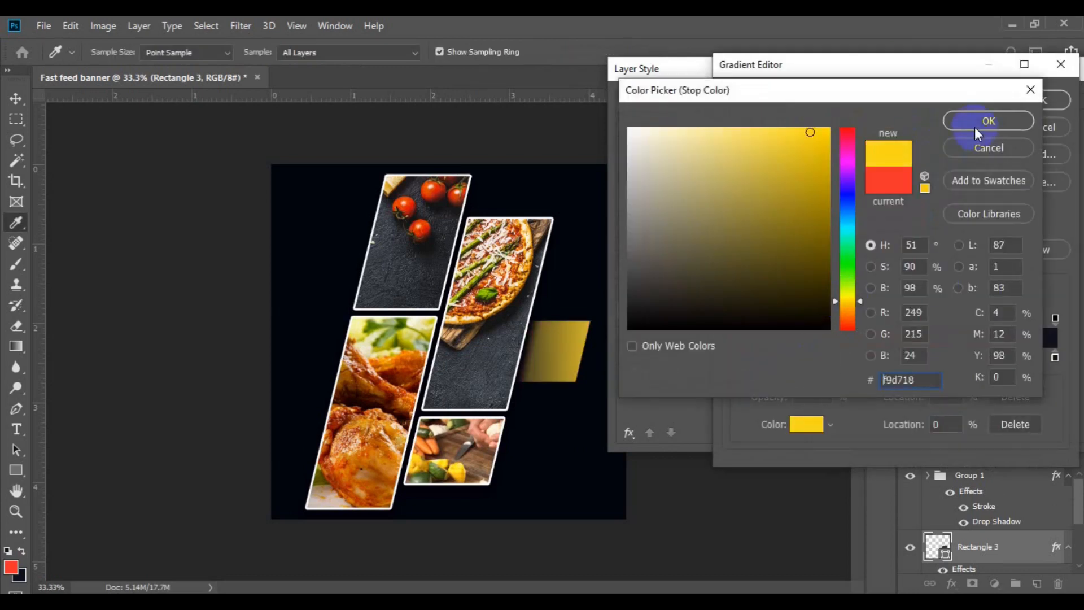
click(987, 118)
click(1054, 358)
double_click(1054, 359)
click(849, 323)
click(809, 138)
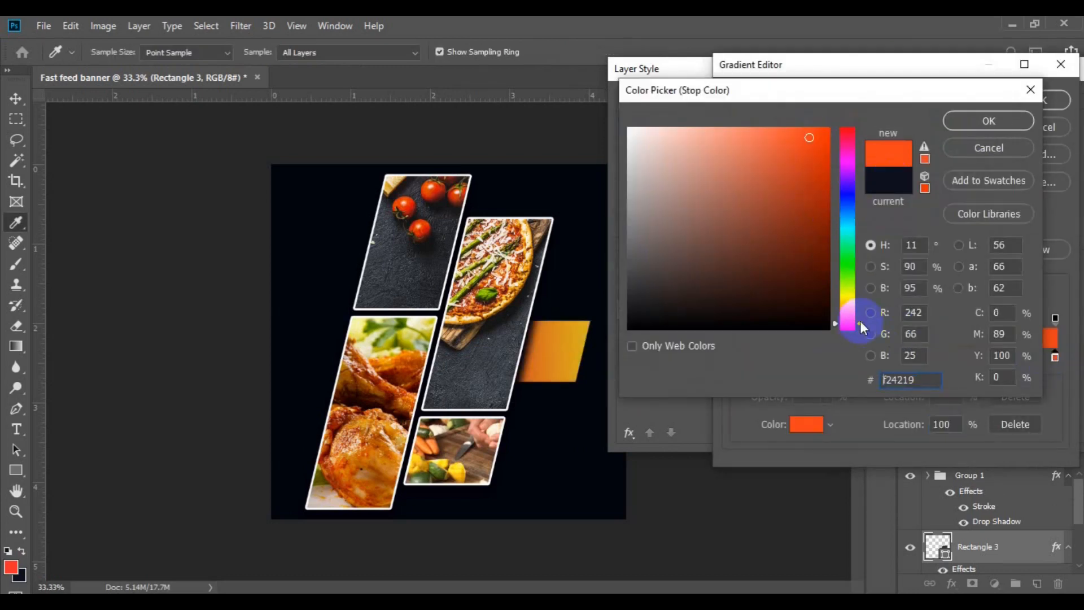
drag(859, 323, 859, 331)
click(924, 148)
click(988, 120)
click(1041, 100)
- Position the gradient in Rectangle 3, set its opacity to 100% and scale to 116%, and apply the overlay
drag(564, 357, 539, 359)
drag(959, 148, 981, 151)
drag(577, 350, 571, 350)
click(1013, 149)
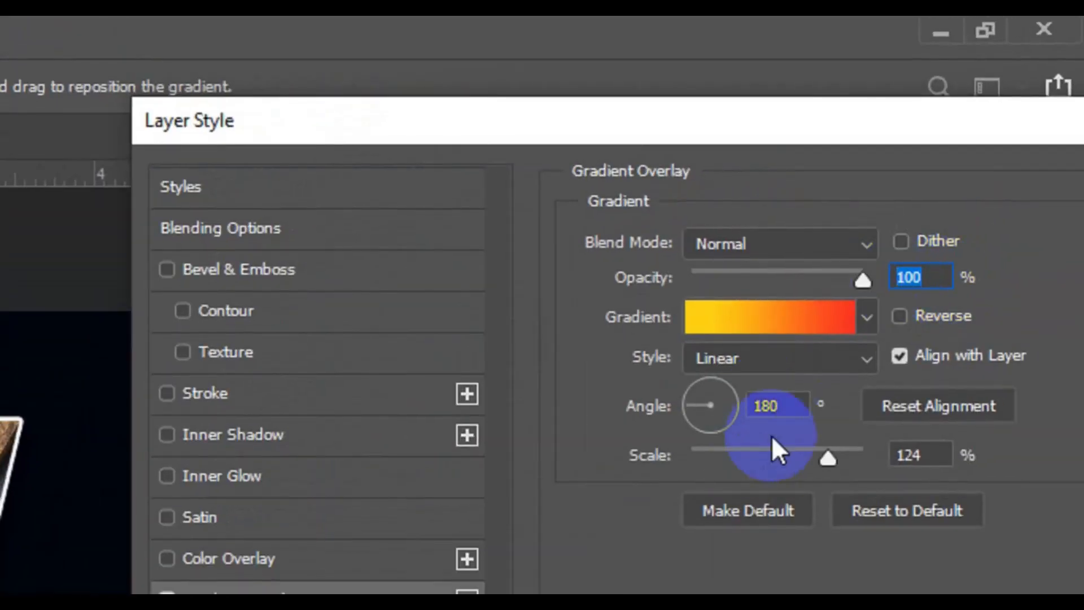
drag(788, 418, 739, 423)
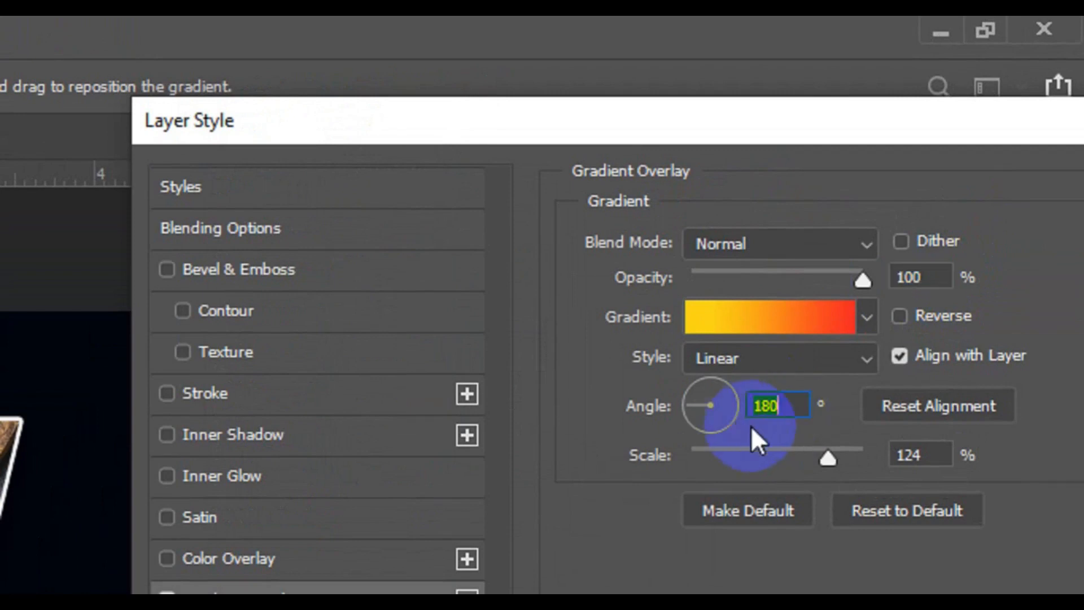
click(828, 457)
drag(829, 441, 817, 442)
click(932, 439)
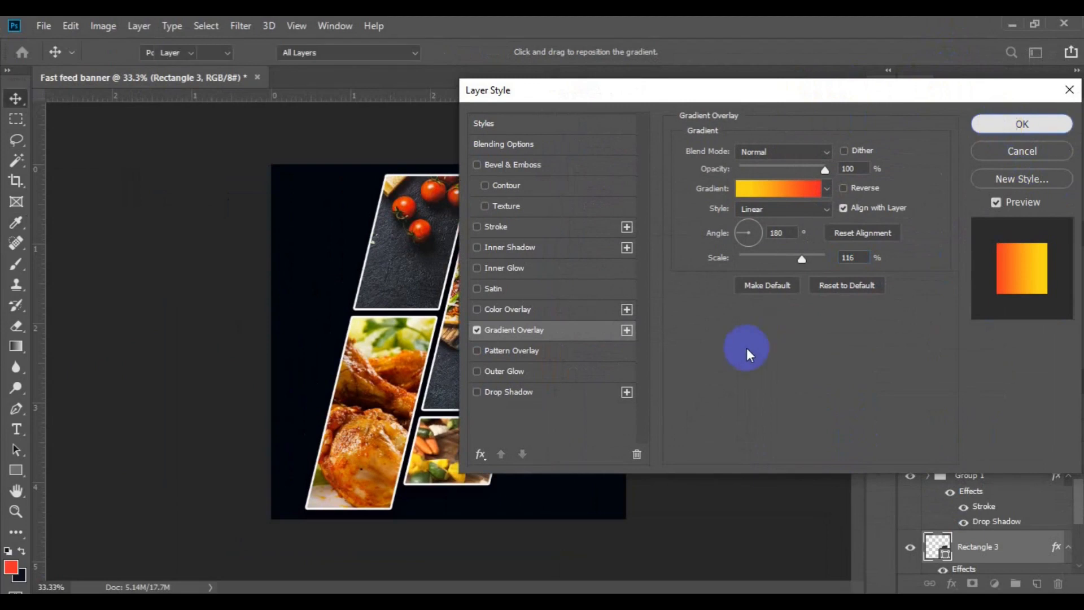
key(Return)
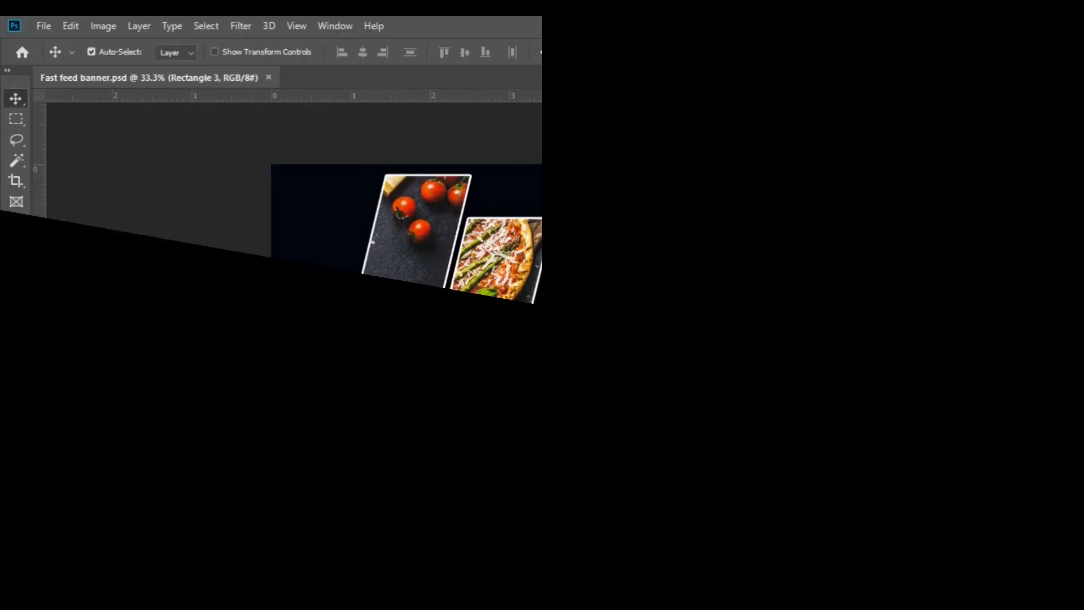
- Prepare the Type tool with the Impacted 2.0 font and the near-white text colour fefefe
click(17, 431)
click(229, 52)
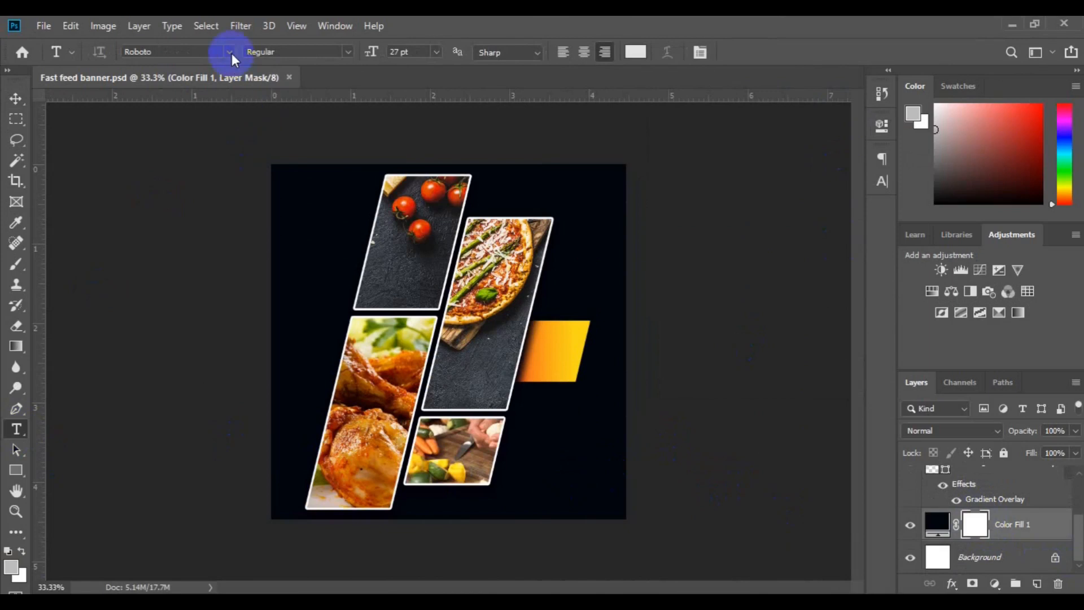
click(264, 132)
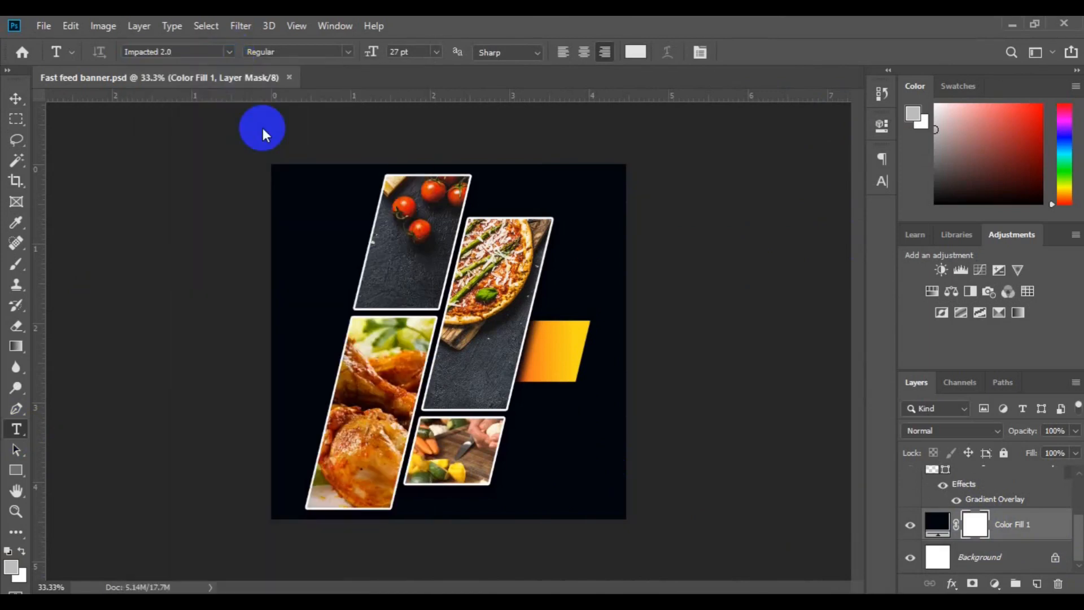
click(635, 51)
click(627, 127)
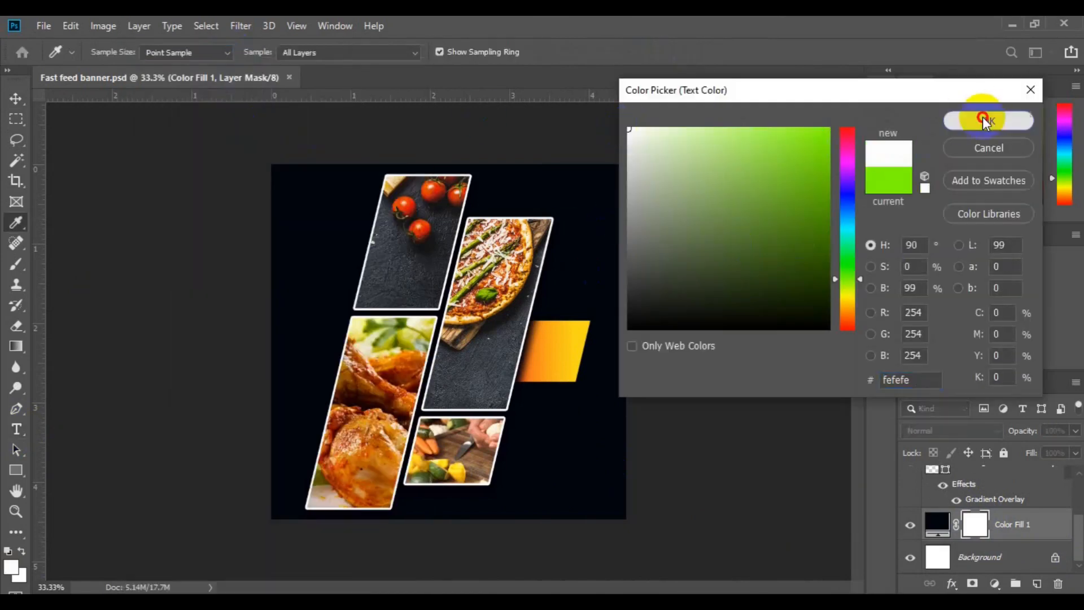
click(986, 118)
- Add a three-line heading reading THIS / WEEKEND / ONLY beside the tomato photo
click(291, 228)
text(THIS)
key(Return)
text(WEEKEND)
key(Return)
text(ONLY)
- Tighten the heading's leading to 24.04 pt in the character settings
click(172, 26)
mouse_move(226, 68)
click(345, 66)
click(854, 200)
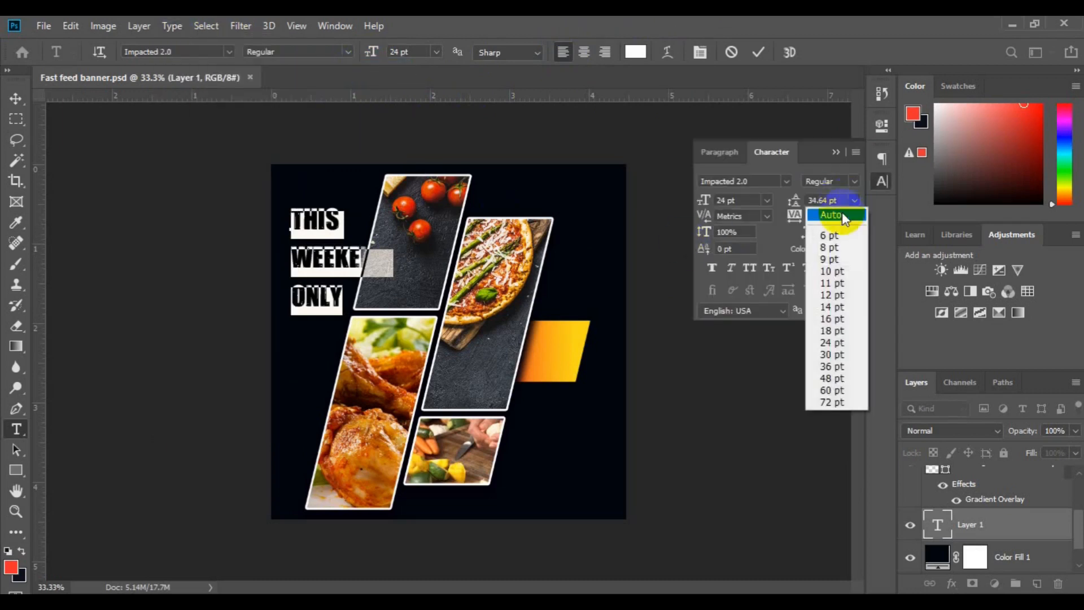
click(830, 213)
drag(796, 209, 790, 206)
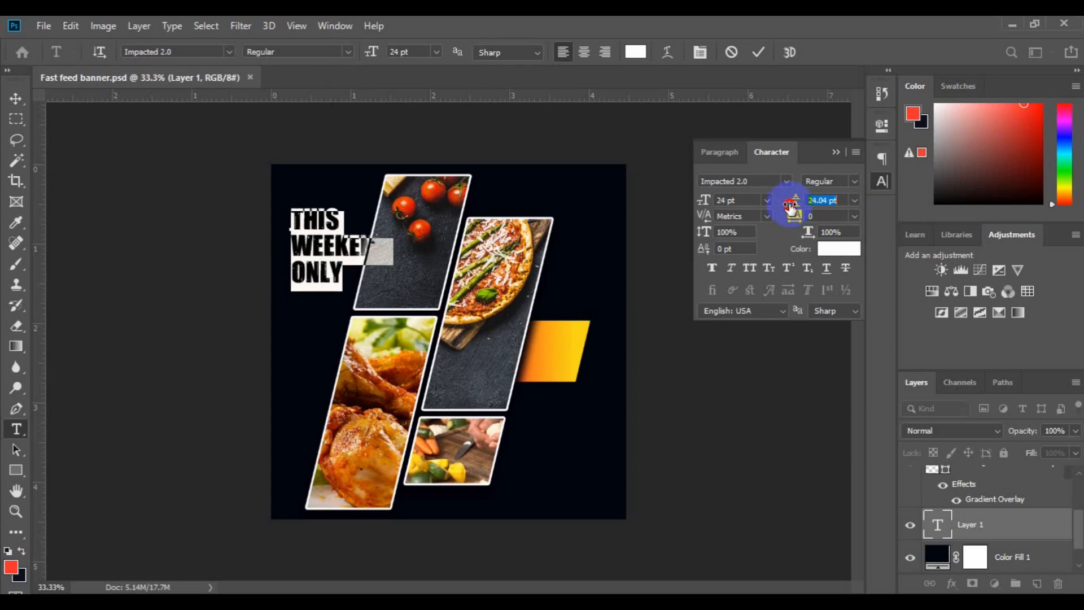
- Colour the heading's THIS and ONLY lines yellow f9d718, leaving WEEKEND white, and move the heading near the banner's left edge
double_click(293, 273)
click(635, 52)
click(581, 327)
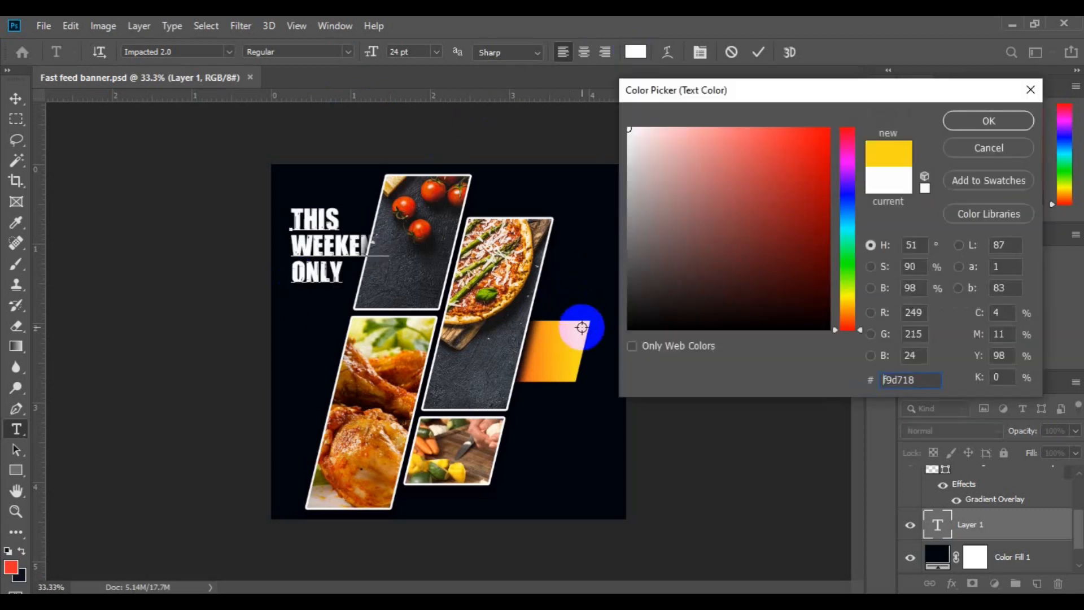
click(954, 121)
click(633, 50)
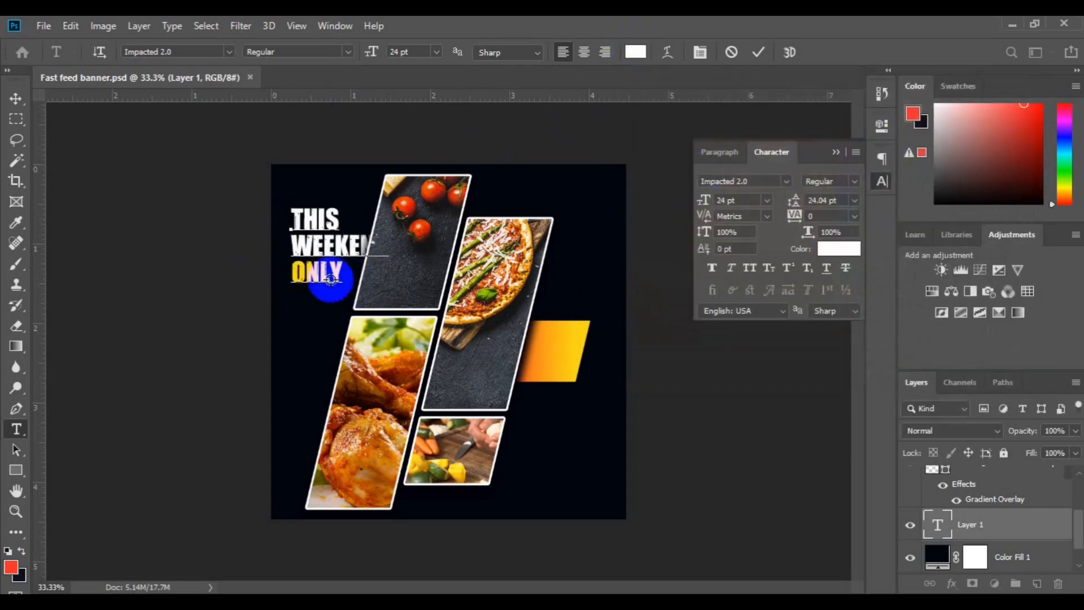
click(311, 271)
click(967, 124)
click(15, 99)
drag(316, 221, 305, 242)
- Shift Group 1 and Rectangle 3 right until they clear the word WEEKEND, and lower the gradient rectangle slightly
drag(1081, 525, 1078, 486)
click(1000, 513)
shift+click(1004, 479)
key(shift+Right)
key(shift+Right)
key(shift+Right)
key(shift+Right)
key(shift+Right)
key(shift+Right)
key(shift+Right)
key(shift+Right)
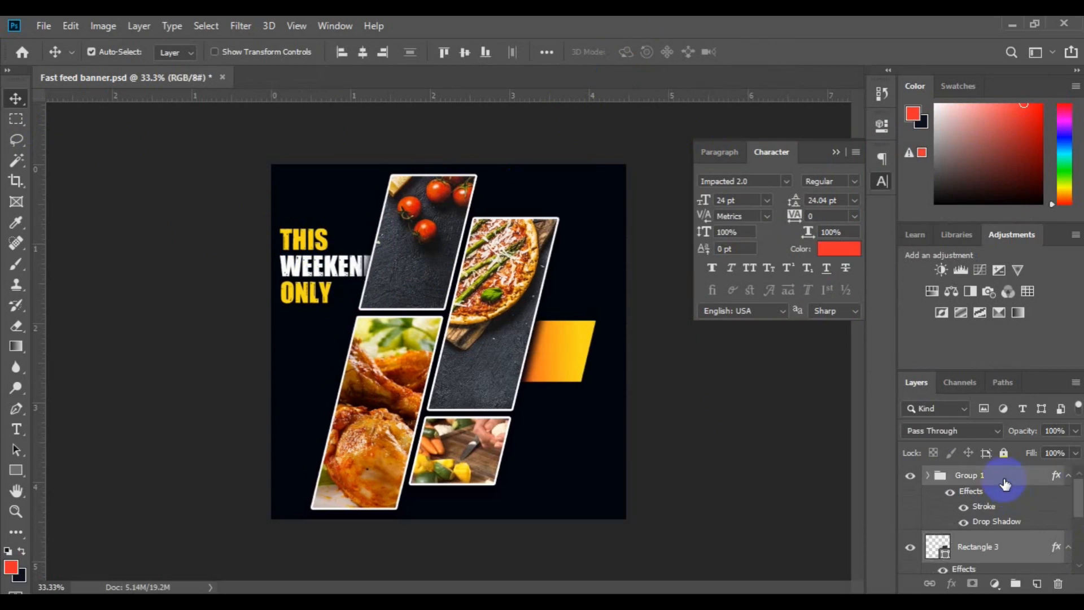
key(shift+Right)
key(shift+Right)
key(shift+Right)
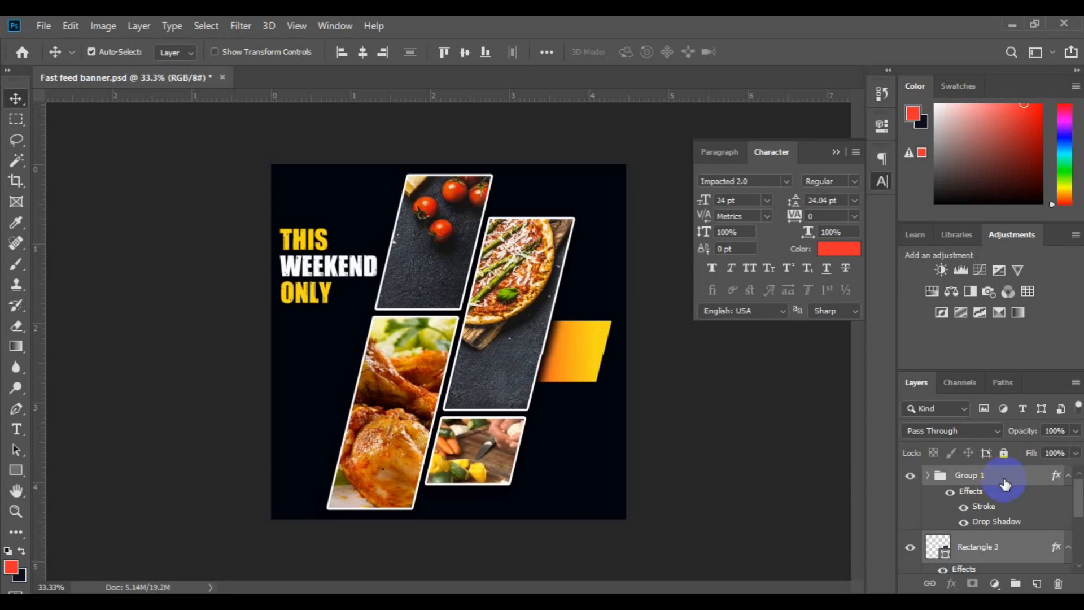
drag(586, 365, 586, 387)
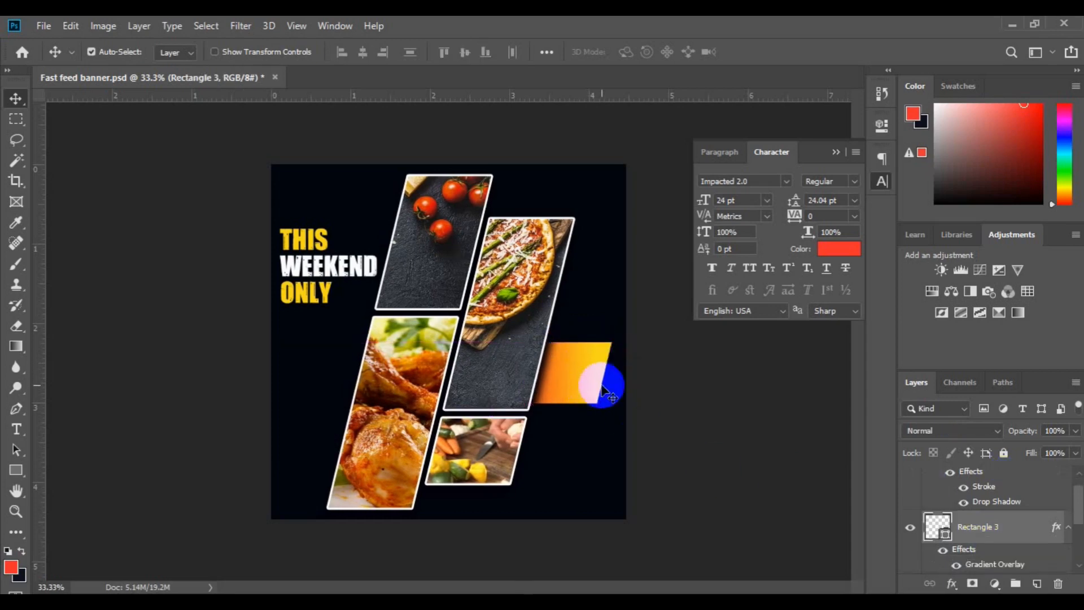
- Scale the THIS WEEKEND ONLY heading up slightly to fill the space beside the photos
click(288, 266)
key(ctrl+t)
drag(375, 309, 379, 309)
key(Return)
- Draw a rectangle about 297 by 81 px above Color Fill 1, below the gradient shape, and fill it with f8bb1a
scroll(975, 542, down, 1)
click(975, 545)
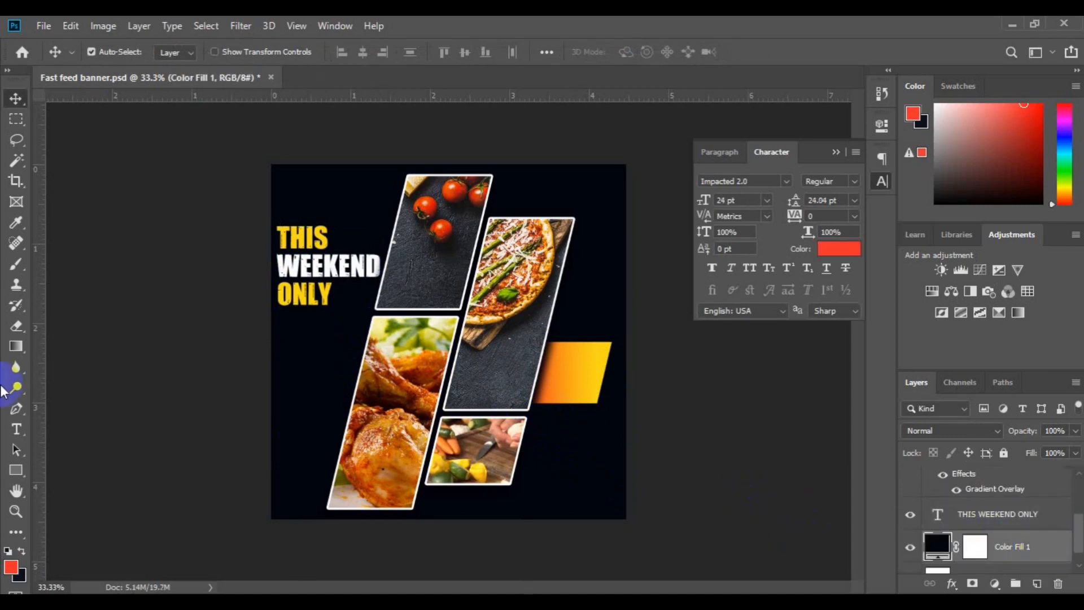
click(16, 469)
drag(535, 441, 613, 462)
double_click(937, 546)
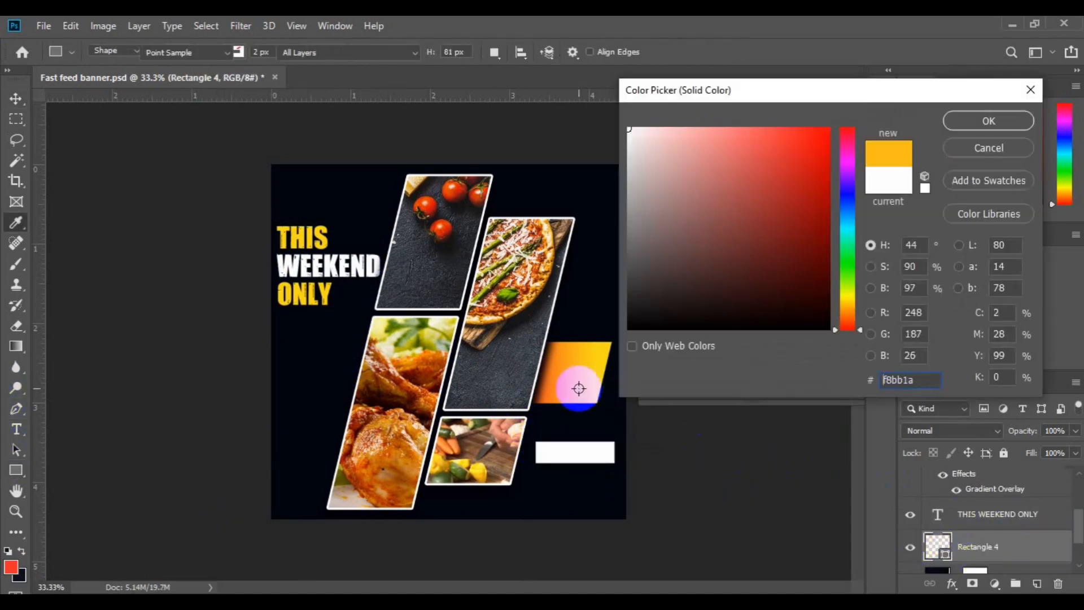
click(578, 388)
click(980, 120)
- Add dark ORDER NOW text in Roboto Bold on the yellow bar, and select the text layer together with Rectangle 4
click(1036, 583)
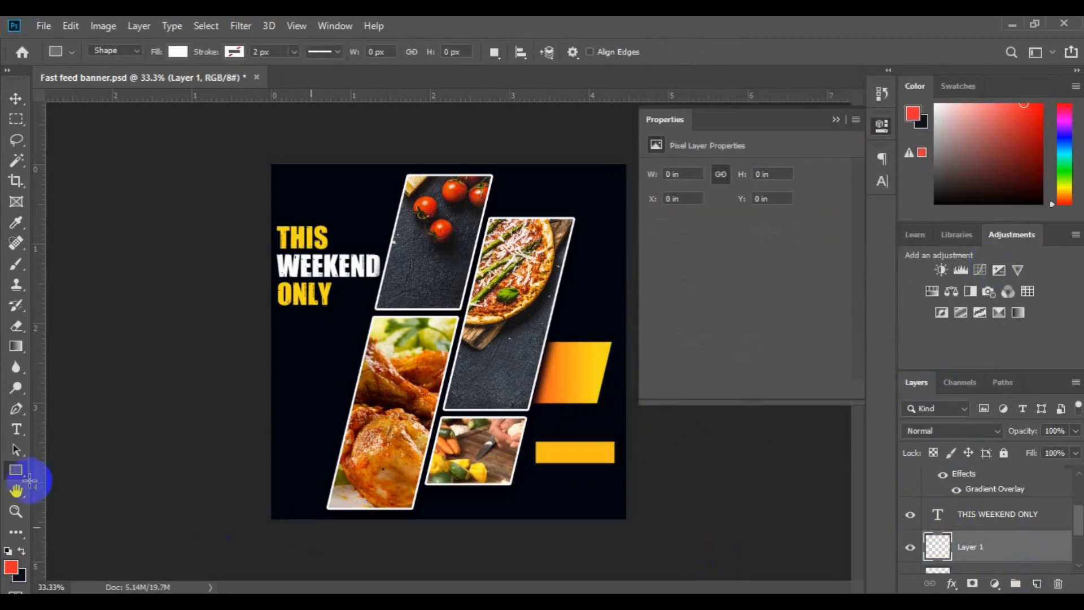
click(16, 429)
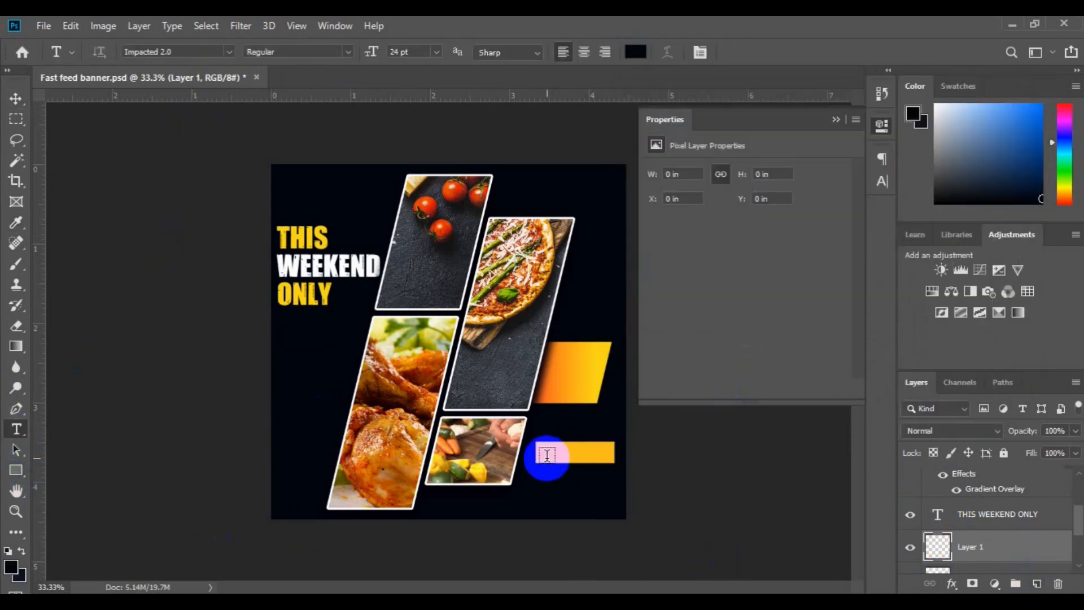
click(547, 452)
click(348, 51)
click(228, 51)
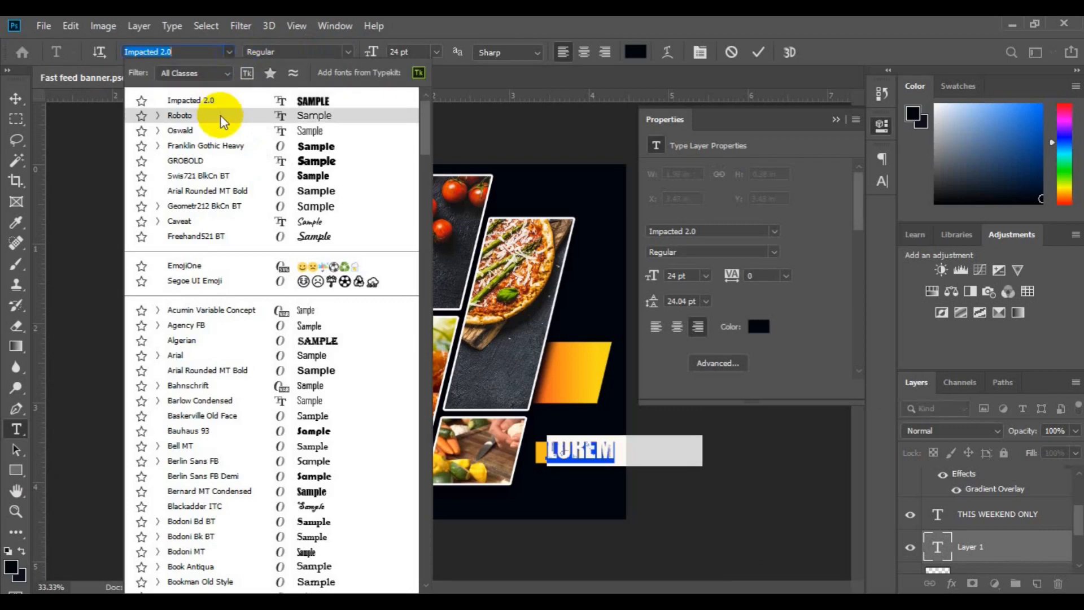
click(218, 115)
click(437, 52)
click(420, 96)
click(347, 51)
click(266, 172)
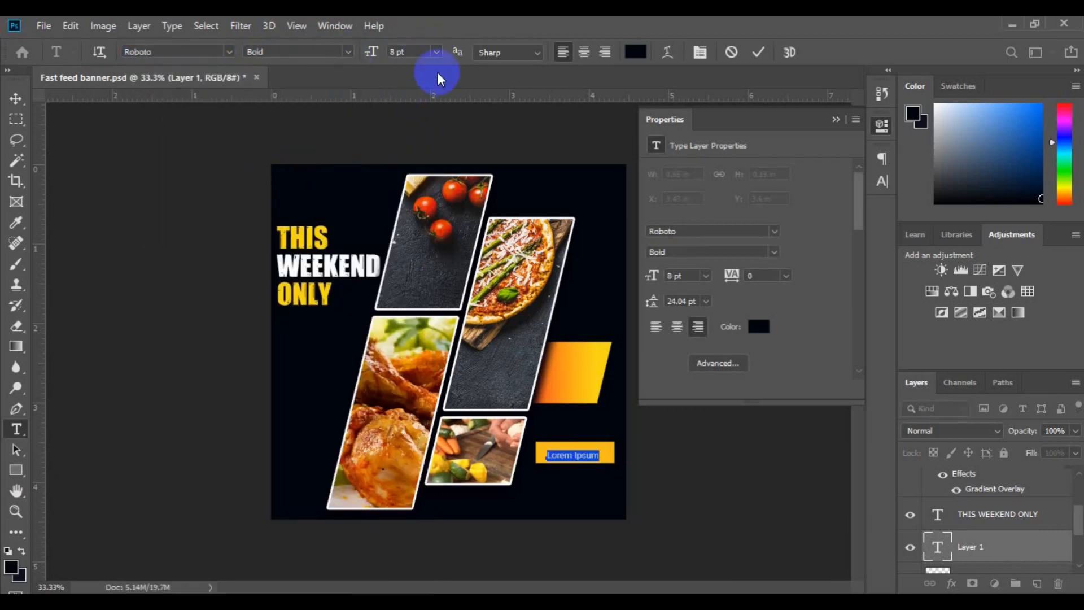
click(438, 52)
click(420, 105)
click(16, 99)
click(999, 525)
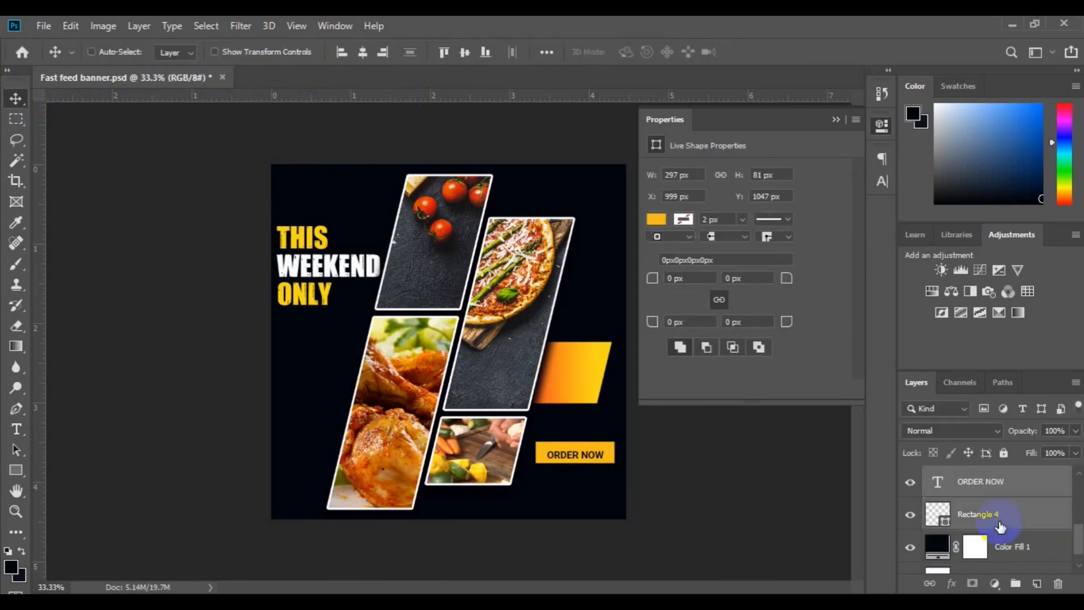
- Group the ORDER NOW text with Rectangle 4 and name the group Button
click(1014, 587)
double_click(971, 498)
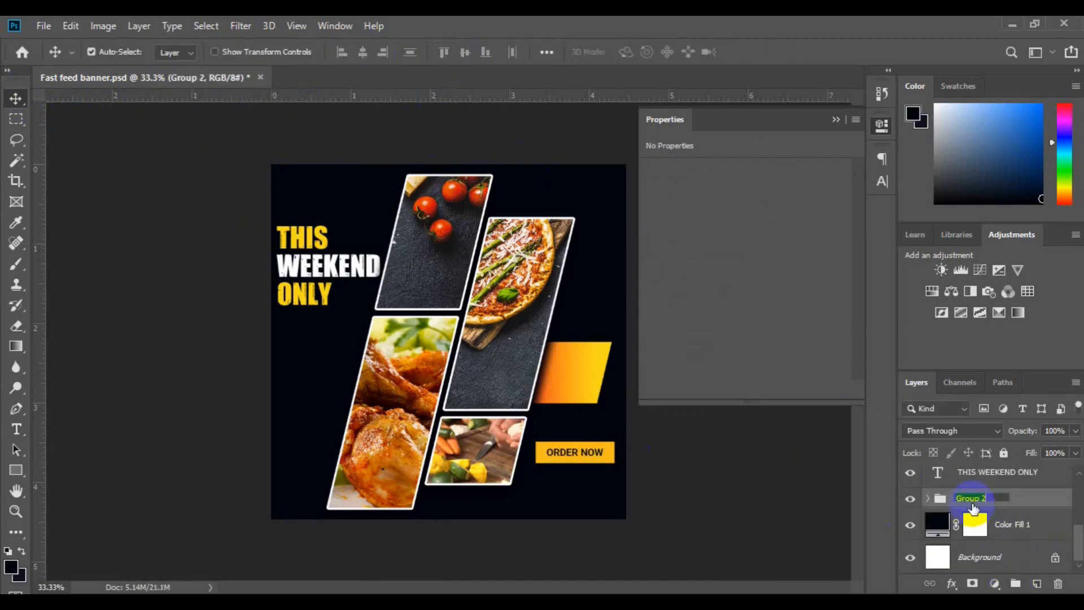
text(Button)
- Draw a small globe-with-magnifier custom shape above Color Fill 1, placed below the ORDER NOW button and filled with the button's yellow
click(1004, 527)
right_click(16, 469)
click(85, 547)
click(632, 52)
drag(743, 136, 747, 327)
click(530, 368)
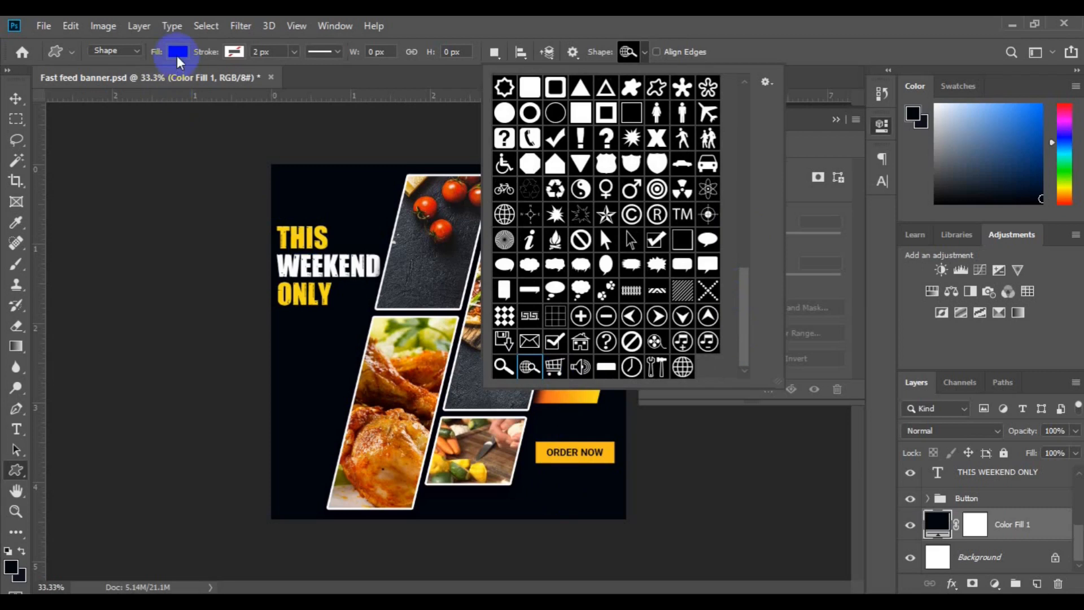
click(178, 55)
click(251, 85)
click(542, 451)
click(970, 118)
drag(534, 489, 544, 497)
key(v)
key(ctrl+plus)
drag(641, 485, 587, 426)
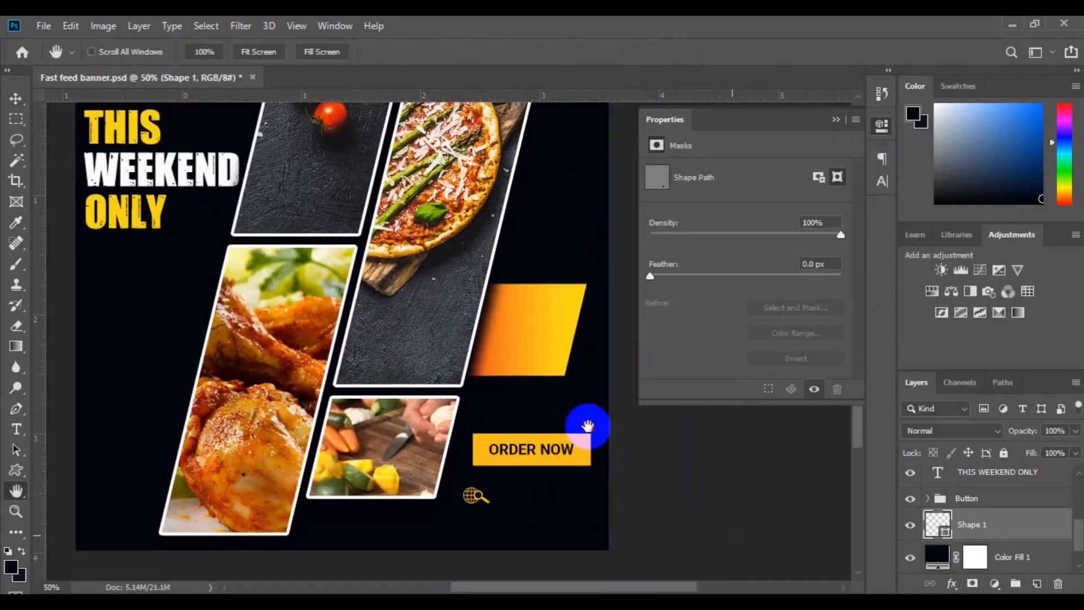
key(t)
key(ctrl+shift+alt+n)
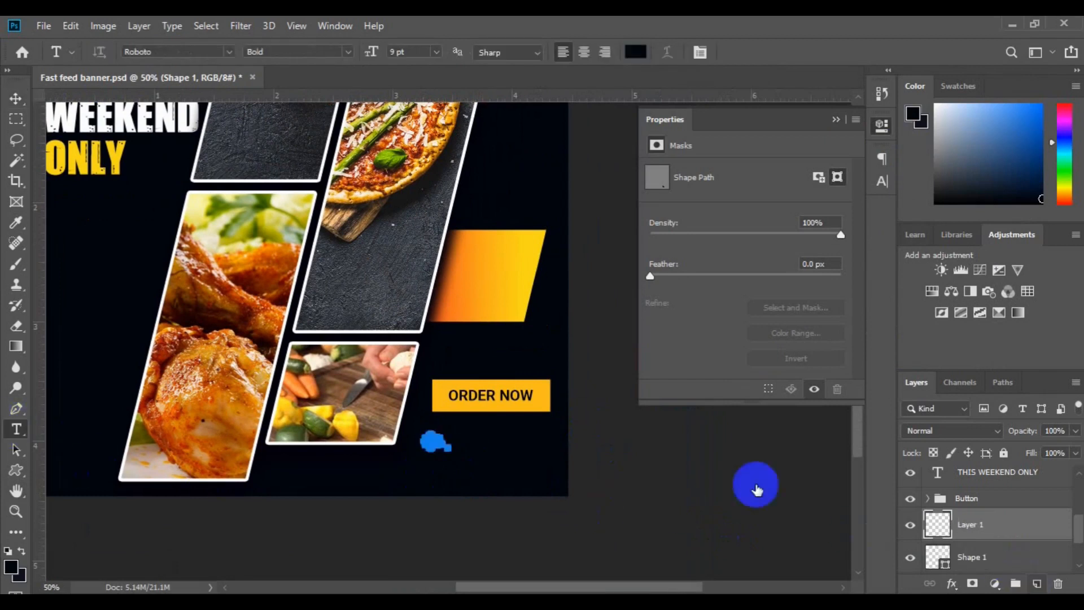
click(635, 52)
click(988, 118)
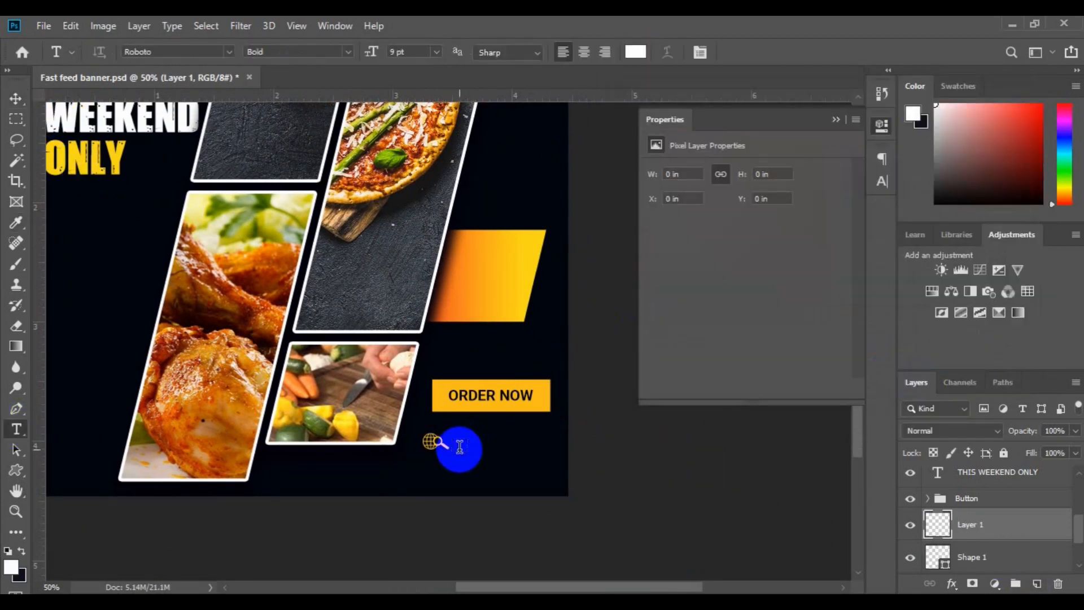
click(460, 446)
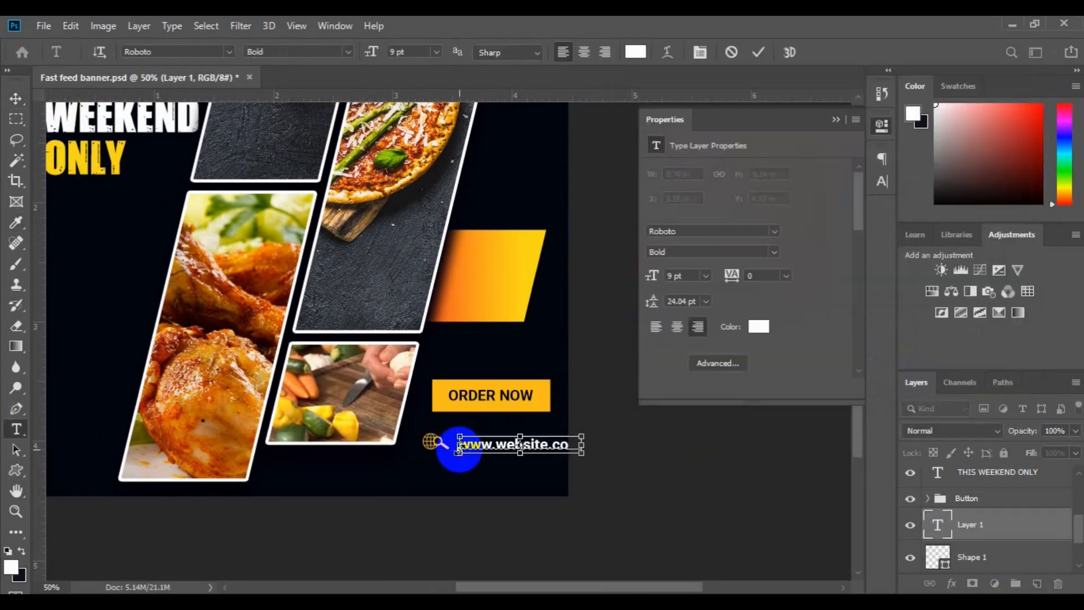
click(436, 52)
click(426, 75)
click(15, 98)
drag(501, 445, 497, 441)
- Align the website text and globe icon on their vertical centres, and group both layers as web
ctrl+click(975, 559)
click(464, 52)
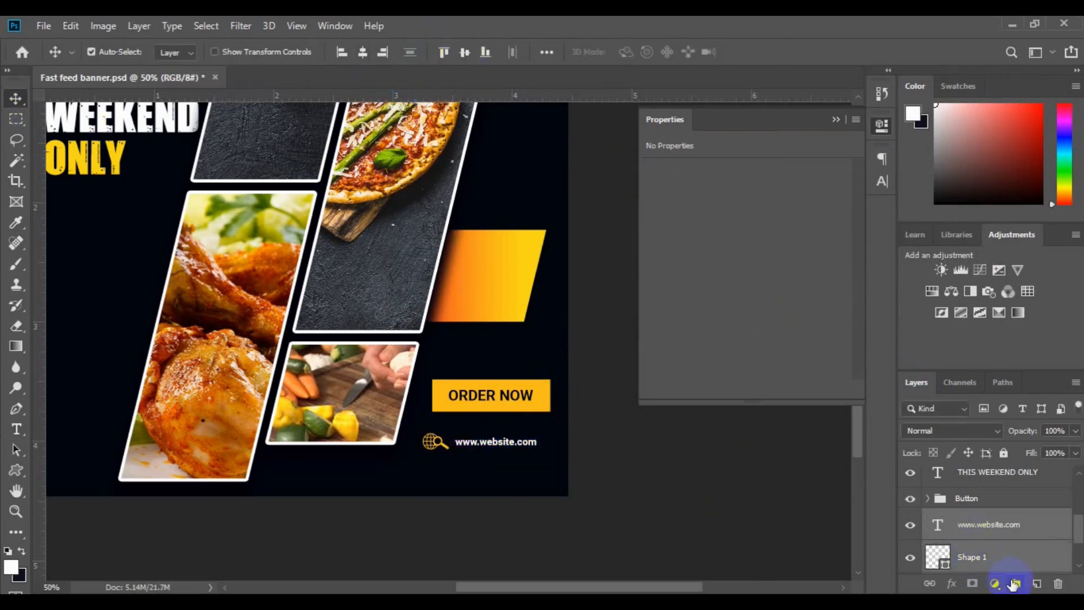
click(1013, 585)
double_click(966, 520)
- Draw a small yellow telephone custom shape on a new layer directly below the globe icon
click(23, 475)
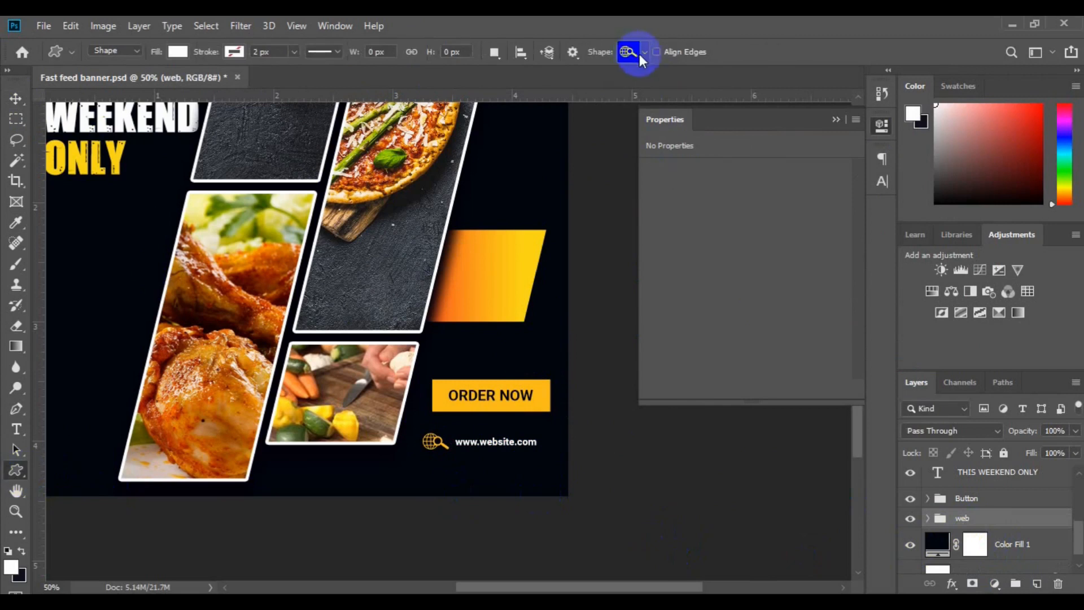
click(634, 51)
click(693, 265)
drag(746, 332, 740, 202)
click(707, 259)
click(1037, 583)
click(233, 52)
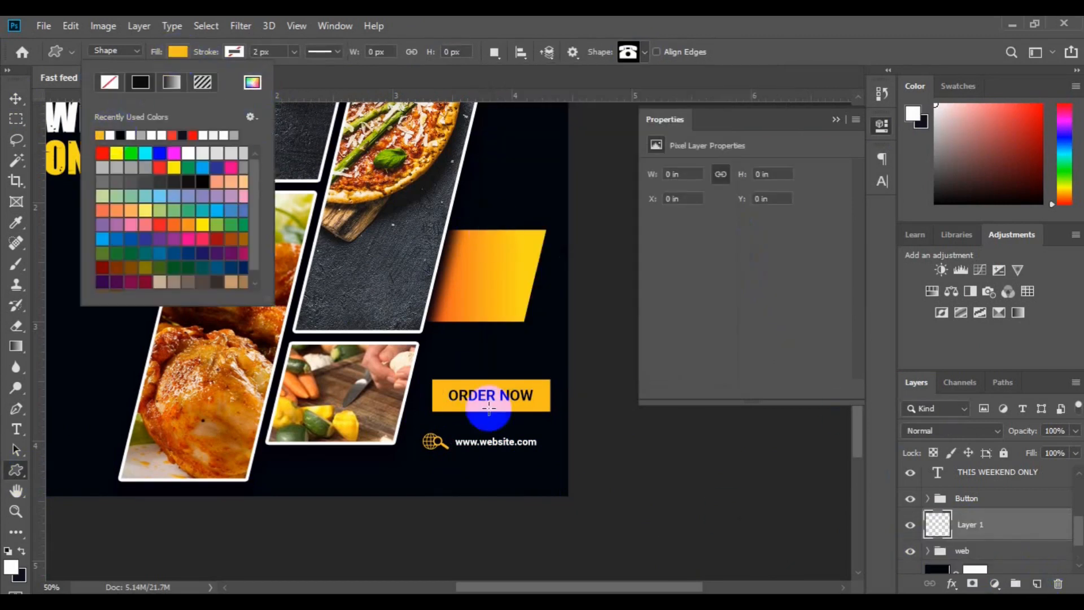
drag(427, 467, 434, 472)
key(v)
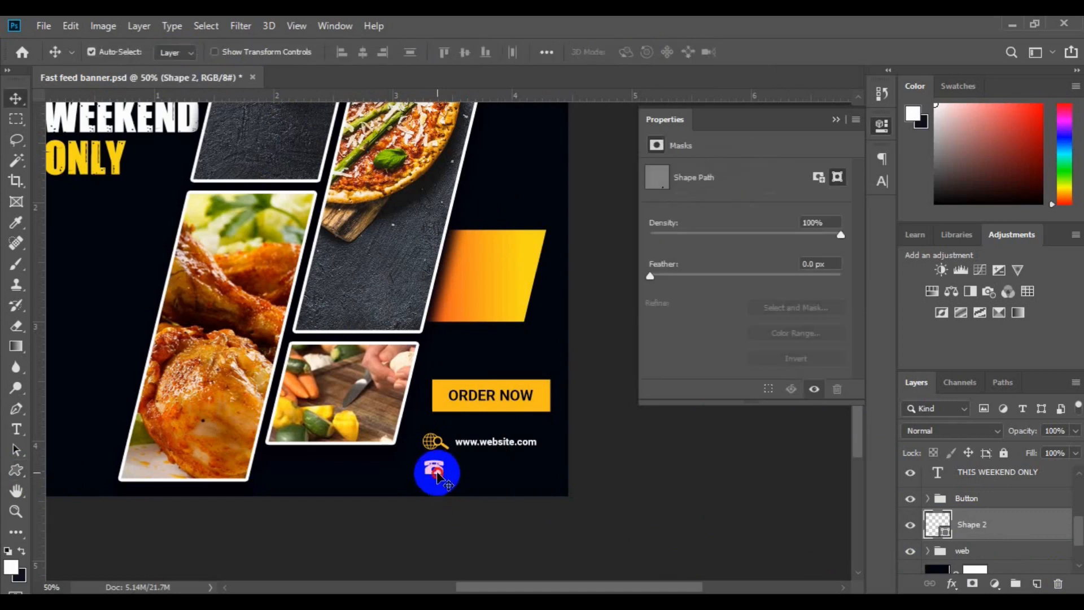
- Add the contact phone number in white Roboto Bold 6 pt beside the telephone icon
click(18, 430)
click(1036, 583)
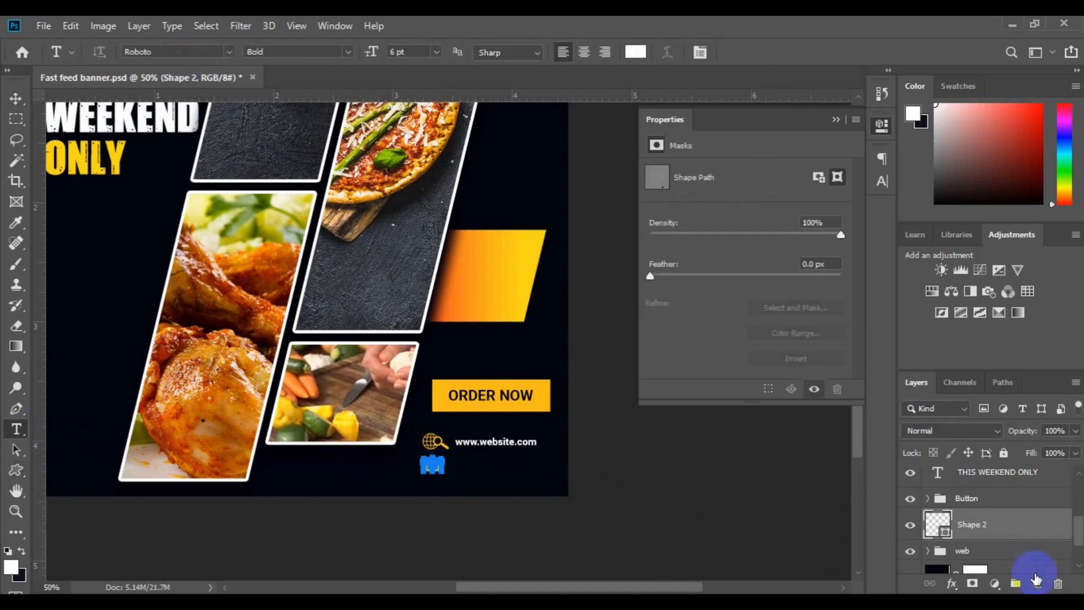
click(457, 464)
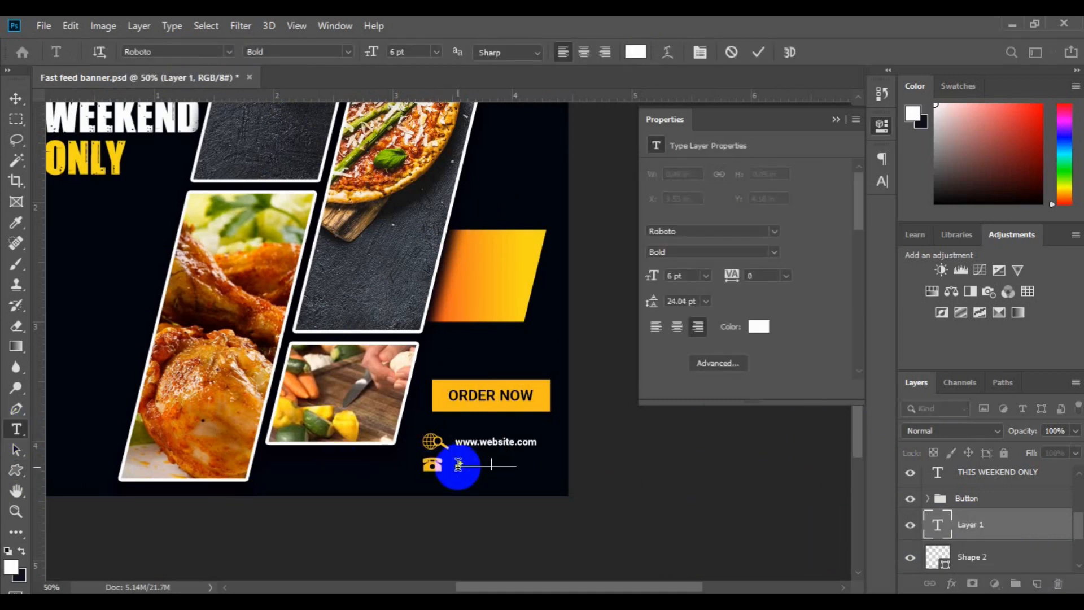
text(+1234567890)
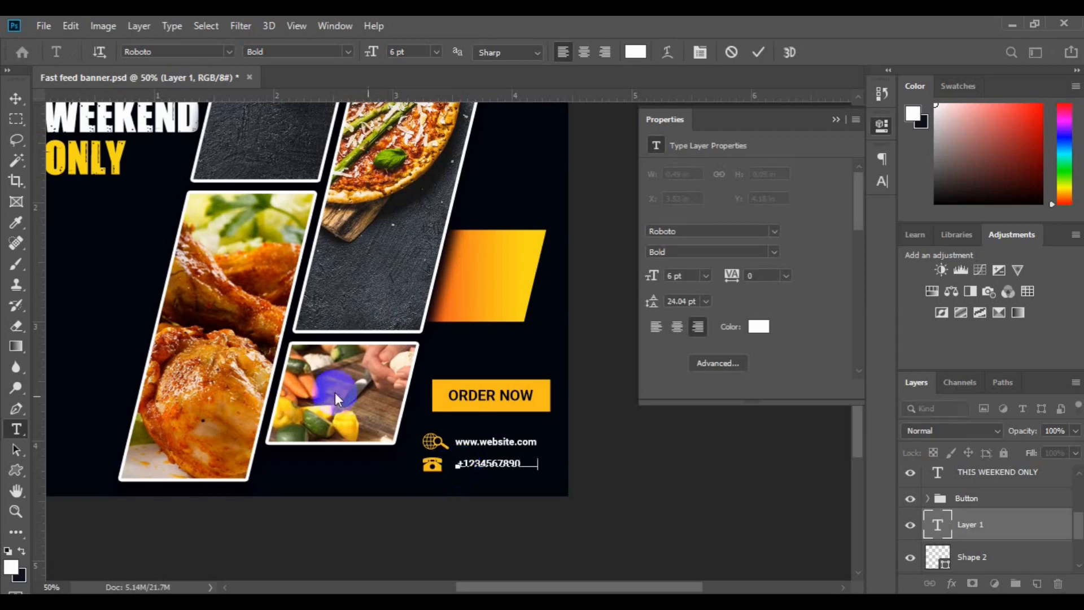
text(000)
click(16, 97)
- Left-align the website and phone number texts, and align the globe and telephone icons on their horizontal centres
click(495, 441)
ctrl+click(982, 473)
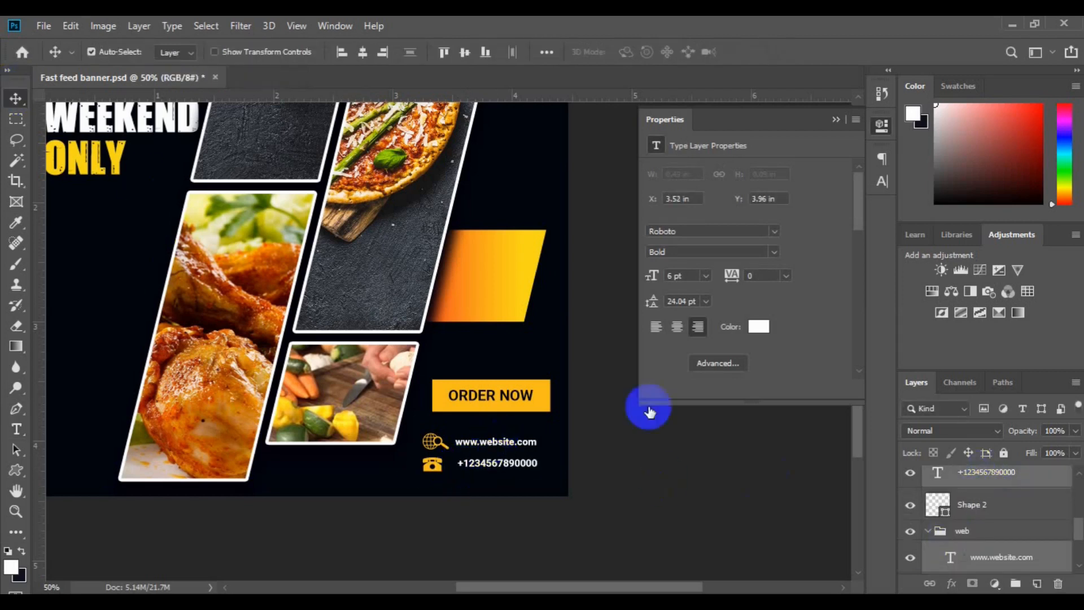
click(346, 57)
click(429, 451)
ctrl+click(980, 561)
click(363, 56)
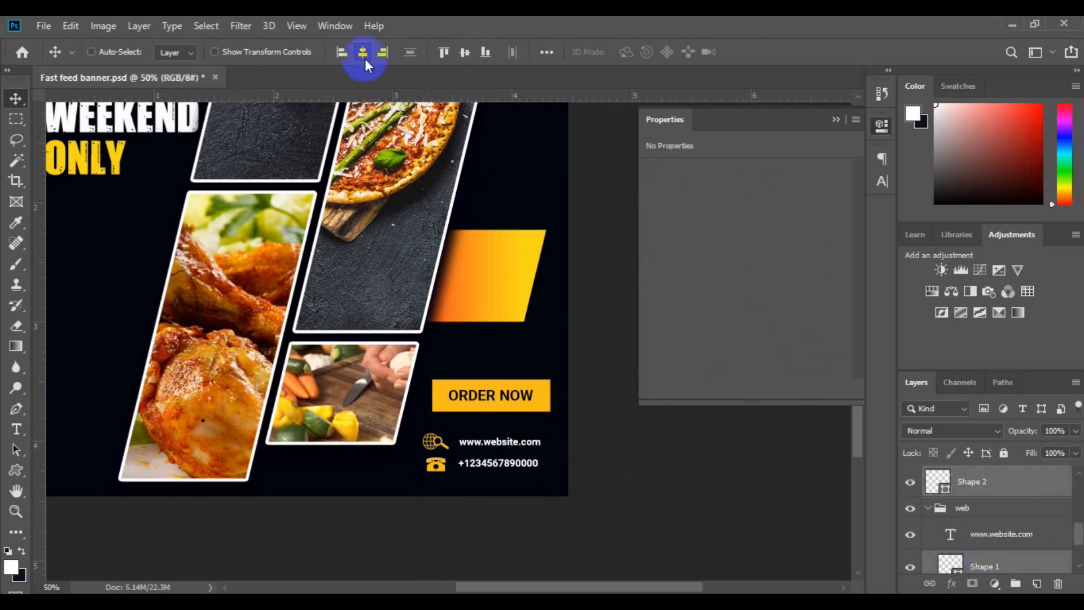
- Draw a yellow radiation-symbol custom shape above Color Fill 1 as the logo icon, just beside the tomato photo and above the pizza photo
key(ctrl+minus)
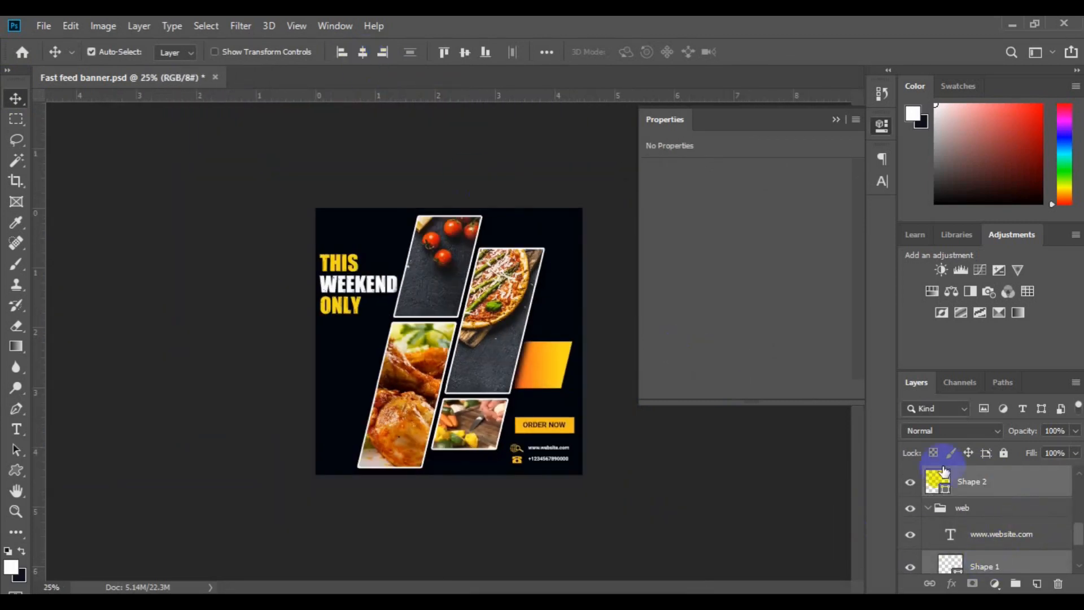
scroll(1016, 542, down, 2)
click(1016, 556)
click(16, 470)
click(635, 51)
drag(744, 212, 746, 303)
click(599, 279)
click(383, 243)
mouse_move(382, 243)
mouse_down()
mouse_move(398, 258)
mouse_move(498, 232)
mouse_up()
click(16, 98)
- Add the white text LOGO PRO in Roboto Bold 11 pt beside the radiation symbol
click(1037, 584)
click(16, 430)
click(438, 51)
click(434, 98)
click(520, 230)
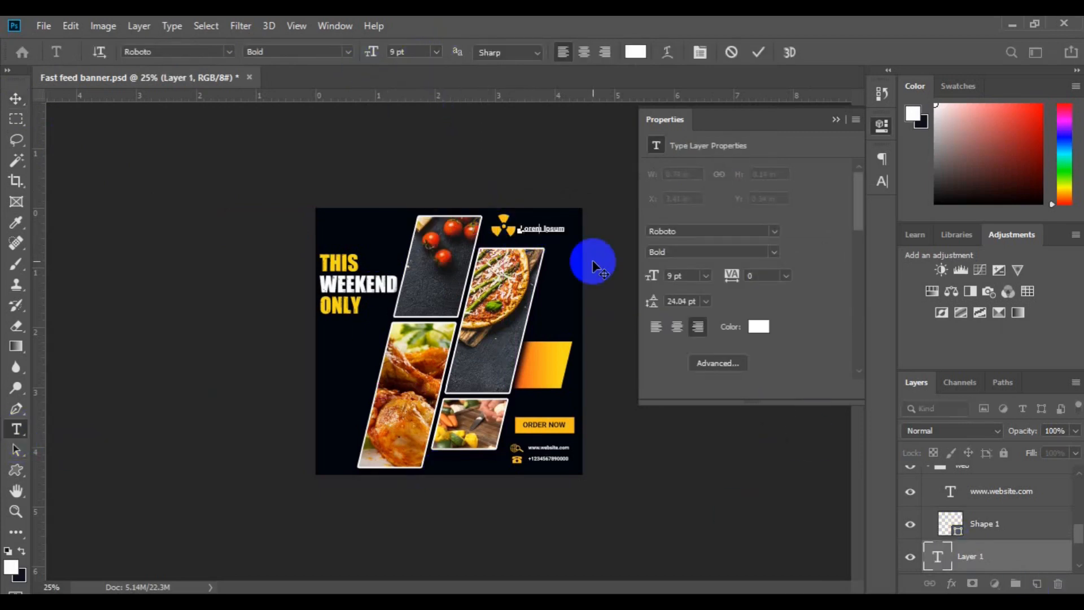
text(LOGO PRO)
triple_click(541, 232)
click(435, 52)
click(432, 134)
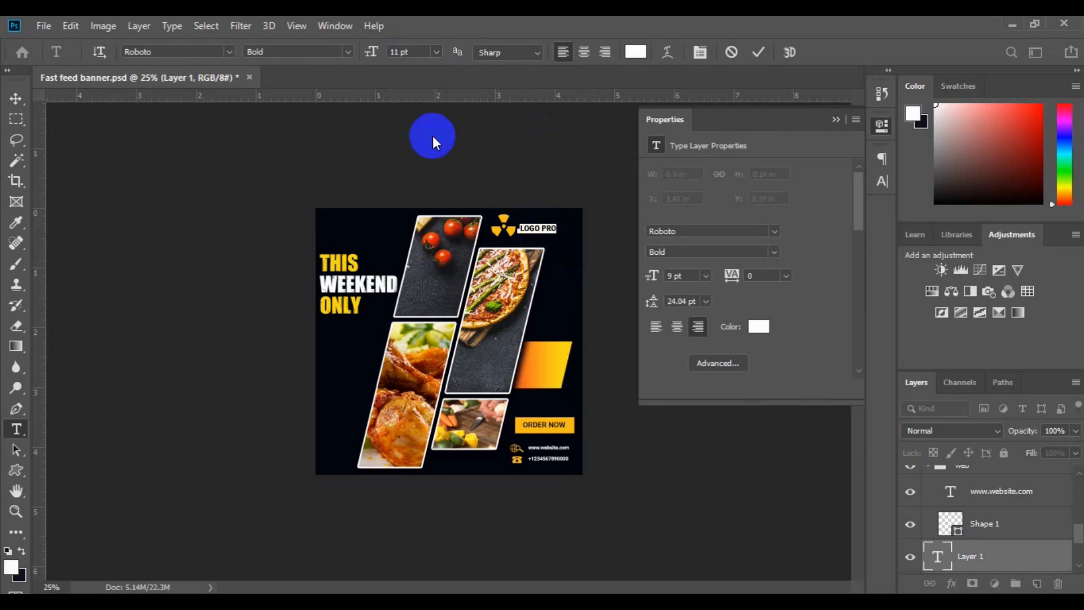
click(16, 100)
- Centre LOGO PRO vertically with its icon, and shift both slightly right and down
scroll(959, 502, down, 2)
shift+click(1007, 545)
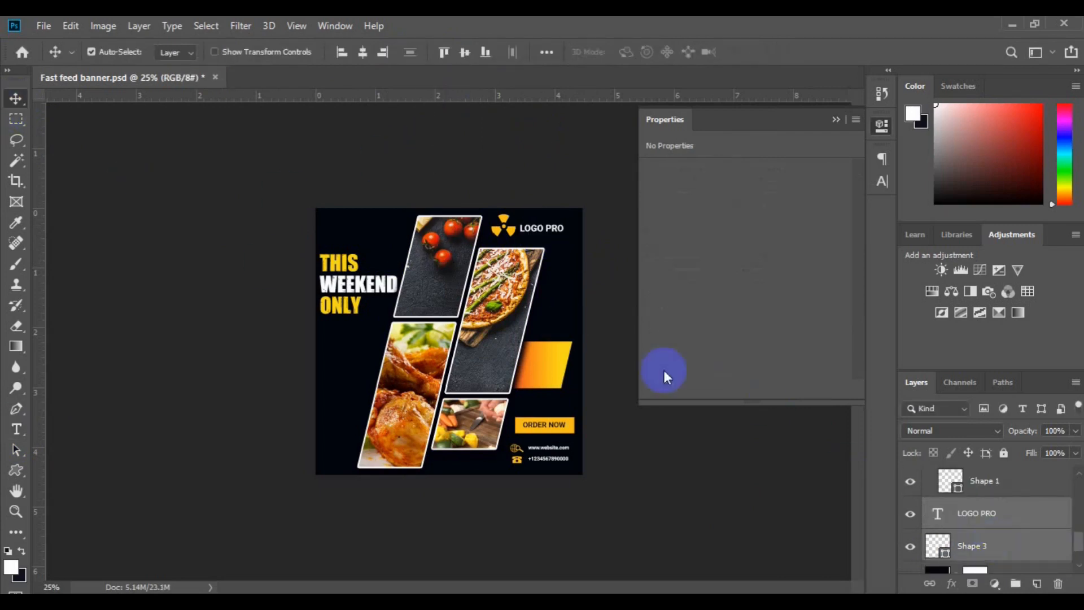
key(ctrl+t)
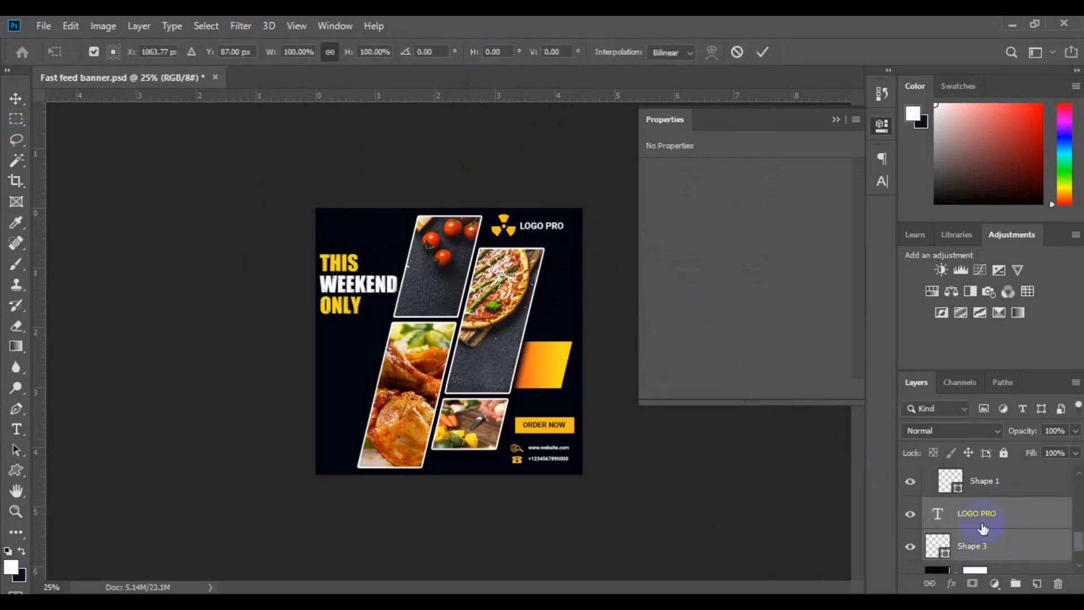
drag(548, 226, 554, 228)
key(Return)
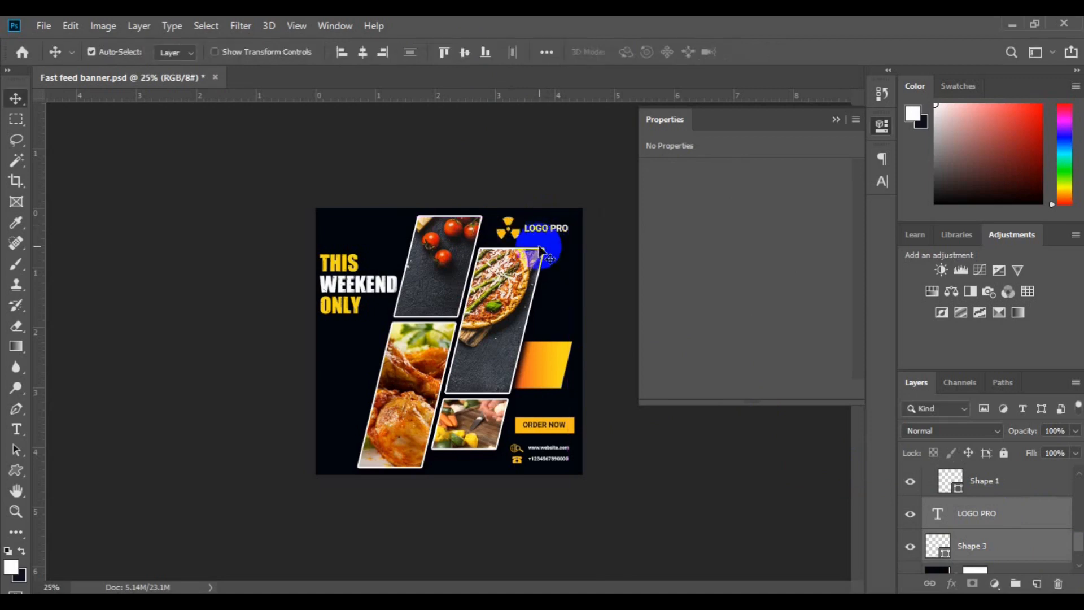
- Add white two-line 50% OFF text in Roboto Black 30 pt on a new layer above the gradient Rectangle 3
click(540, 369)
click(1037, 584)
click(16, 429)
click(347, 51)
click(271, 204)
click(535, 368)
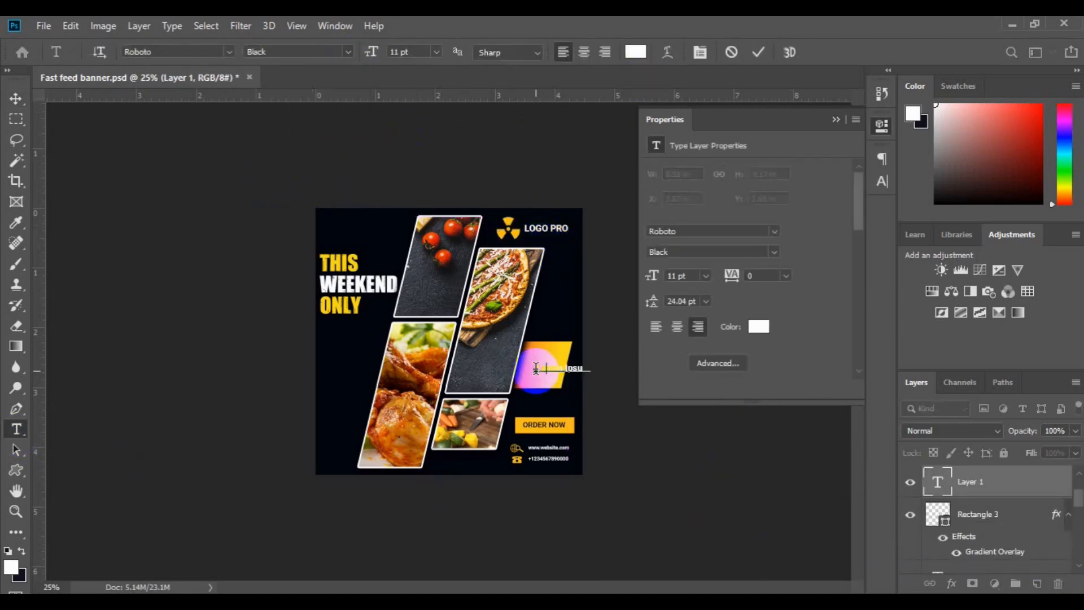
click(436, 52)
click(436, 184)
click(436, 51)
click(425, 207)
text(OFF)
- Change the word OFF to Roboto Light, and move the 50% OFF text onto the gradient shape at about X 3.55 in, Y 2.26 in
click(543, 383)
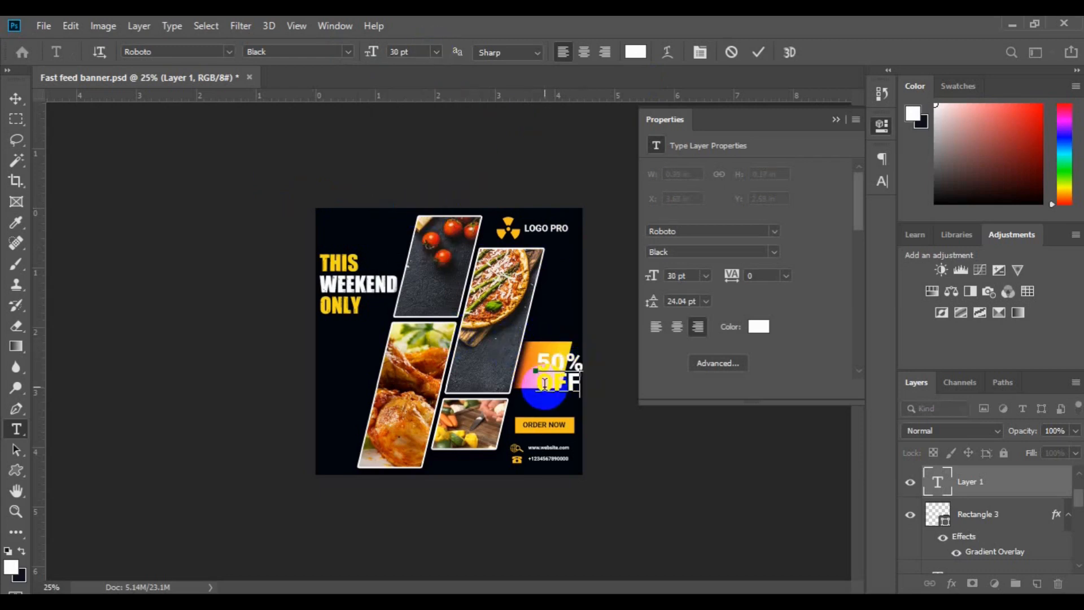
click(348, 51)
click(320, 96)
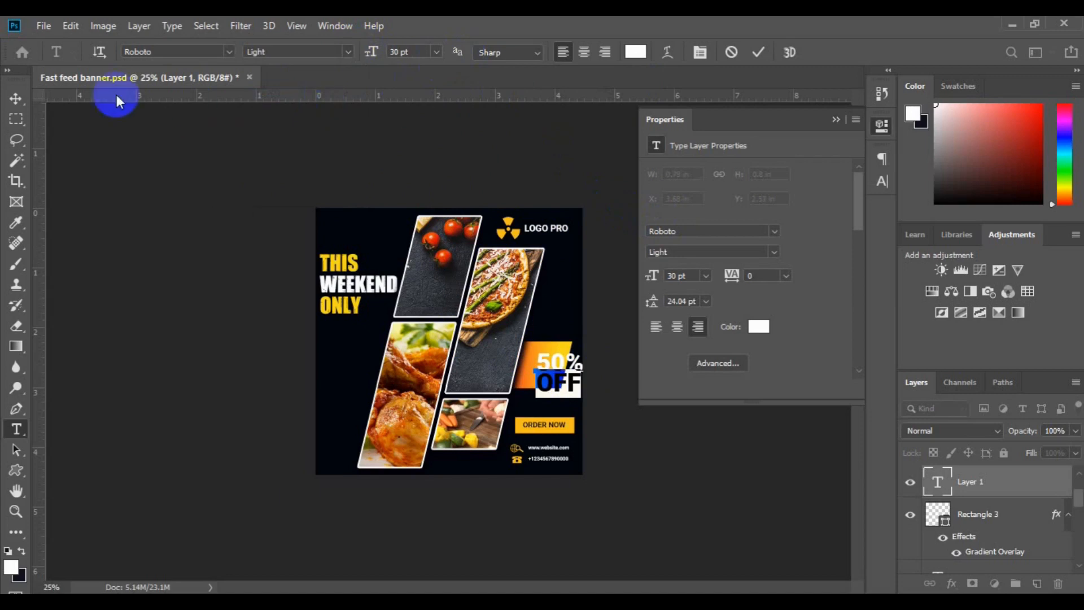
drag(554, 365, 547, 359)
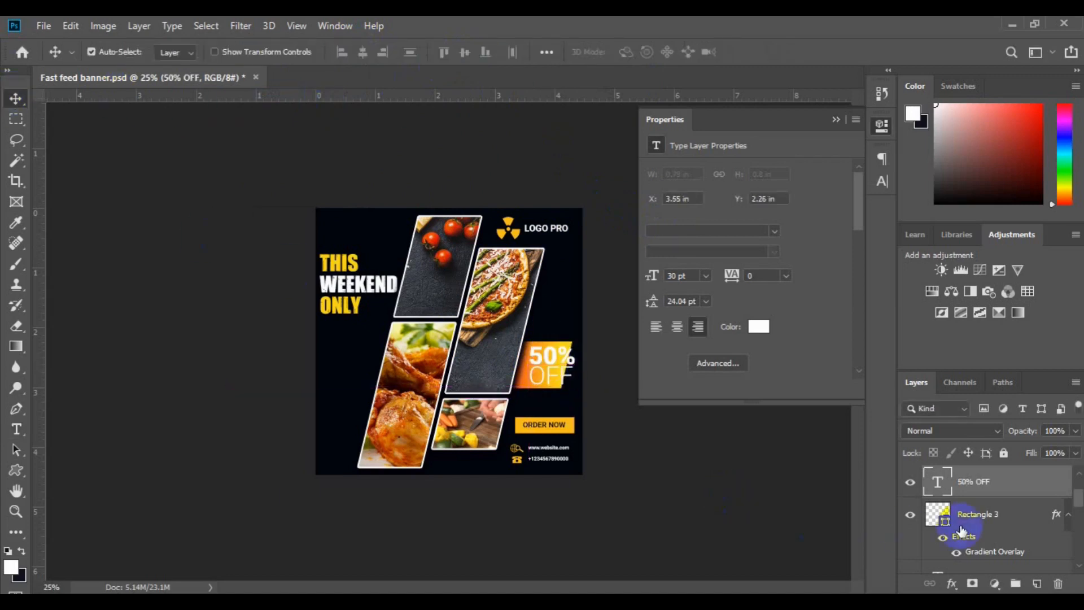
- Align 50% OFF and Rectangle 3 on their vertical centres, and nudge the rectangle right and the text left until the text fits inside
shift+click(967, 522)
click(464, 52)
click(976, 515)
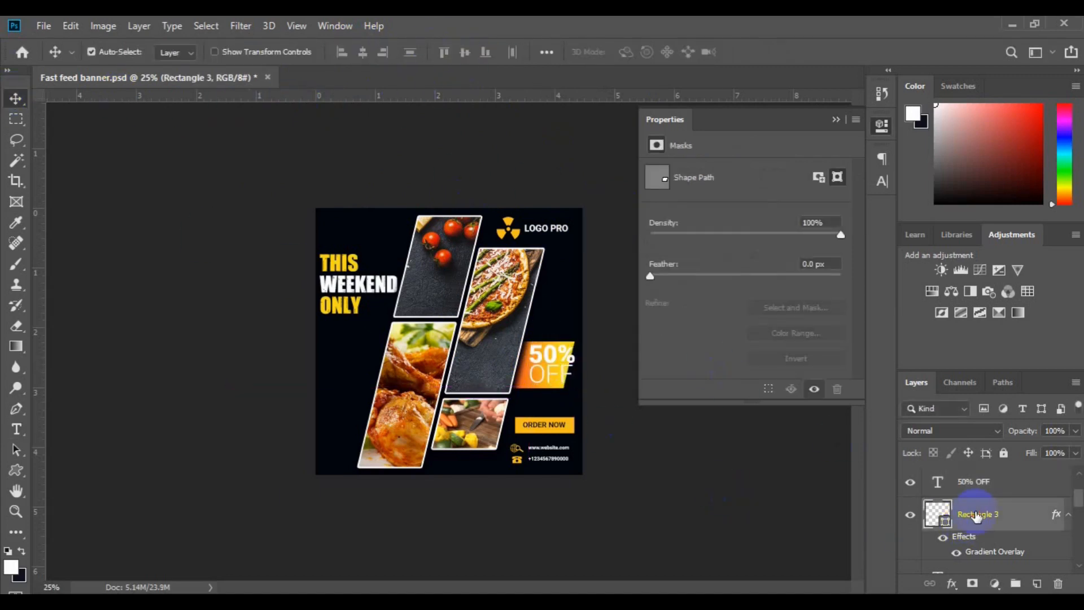
click(981, 485)
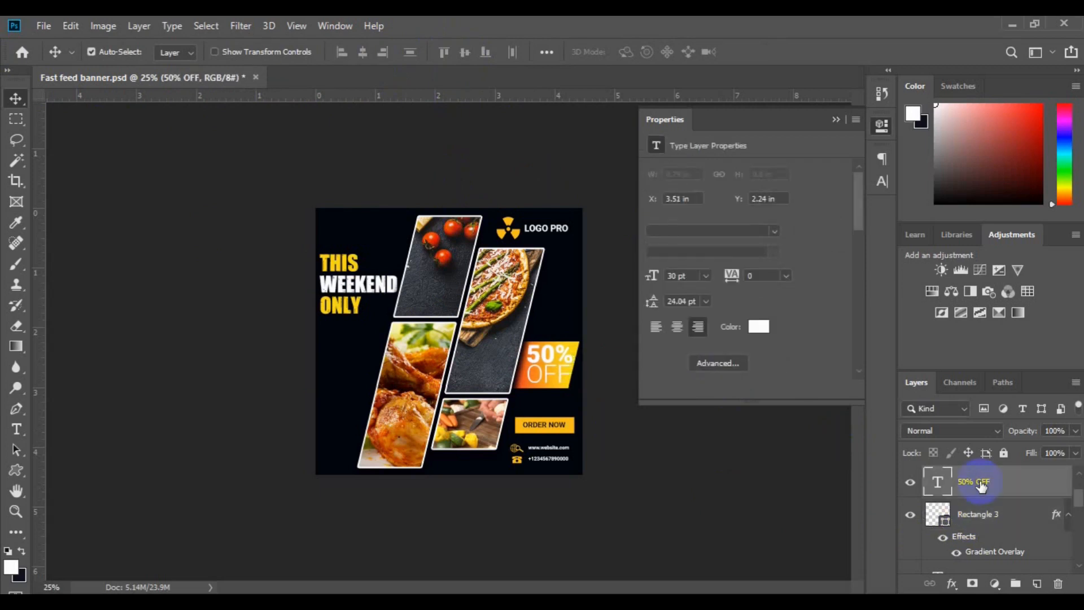
- Collapse the layer properties and fit the whole banner on screen to check the layout
key(ctrl+minus)
click(836, 119)
key(ctrl+0)
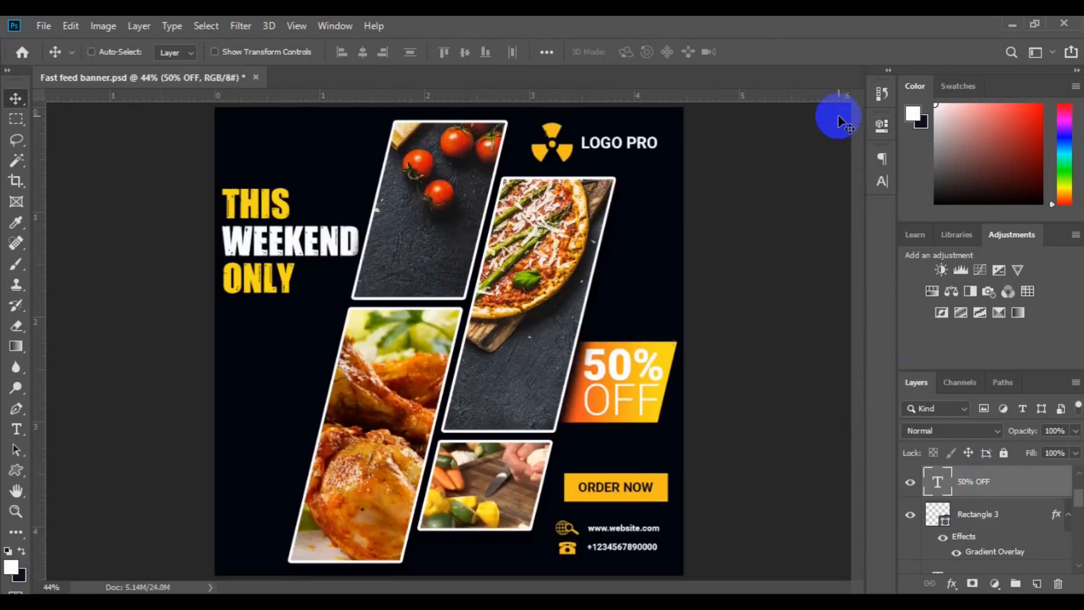